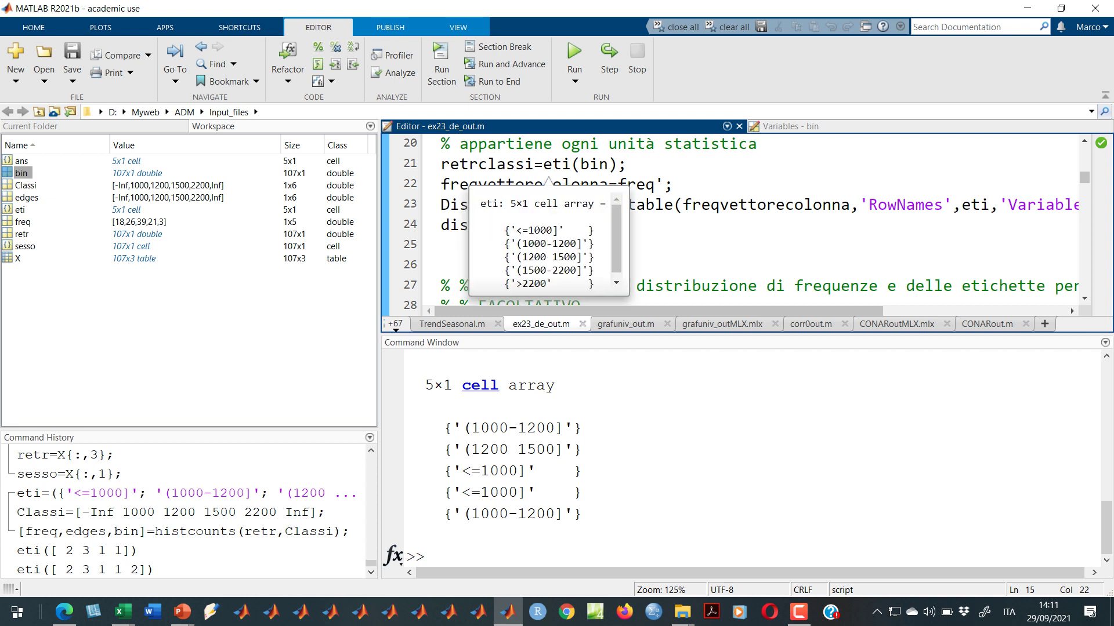
- Evaluate line 21, retrclassi=eti(bin), to create the 107×1 array of salary-class labels
{"action": "mouse_move", "coordinate": [593, 167]}
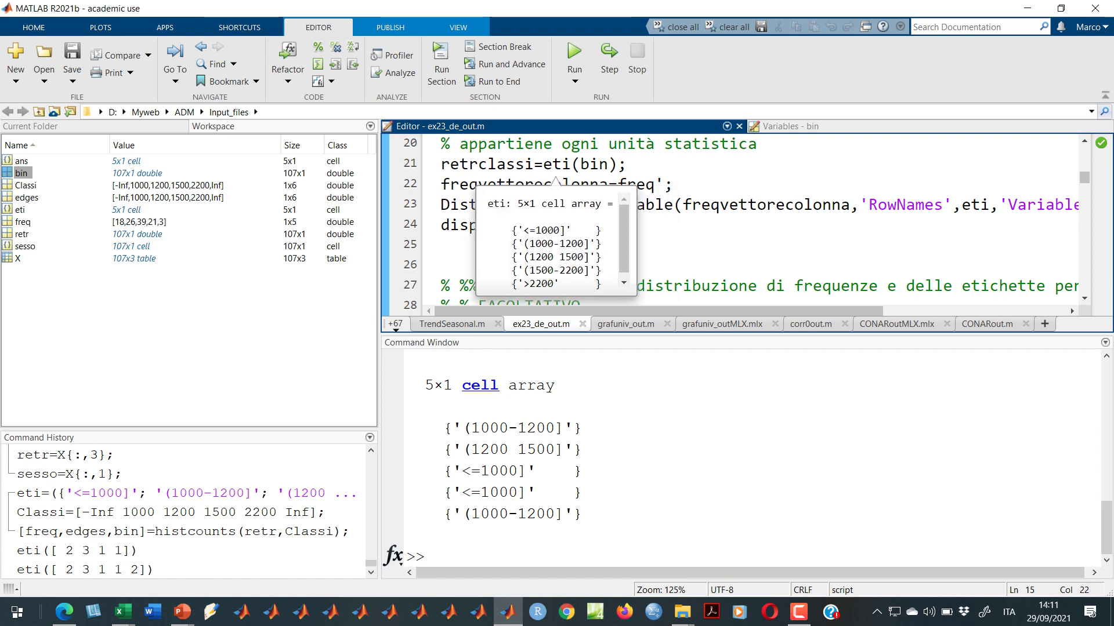
{"action": "left_click", "coordinate": [442, 165]}
{"action": "triple_click", "coordinate": [482, 164]}
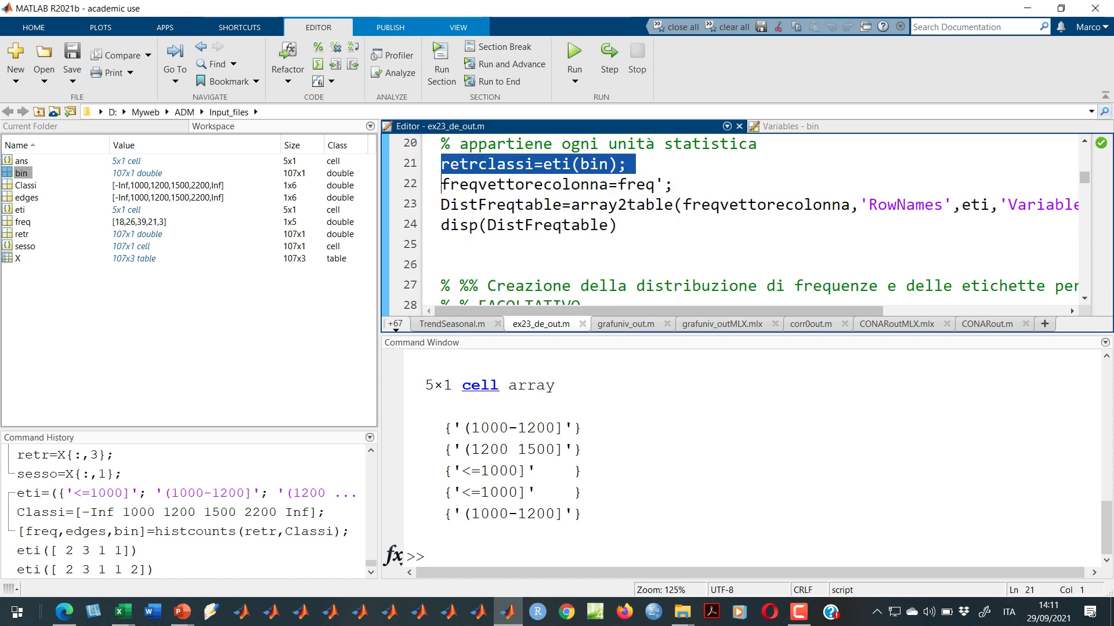
{"action": "right_click", "coordinate": [485, 169]}
{"action": "left_click", "coordinate": [522, 175]}
{"action": "left_click", "coordinate": [478, 185]}
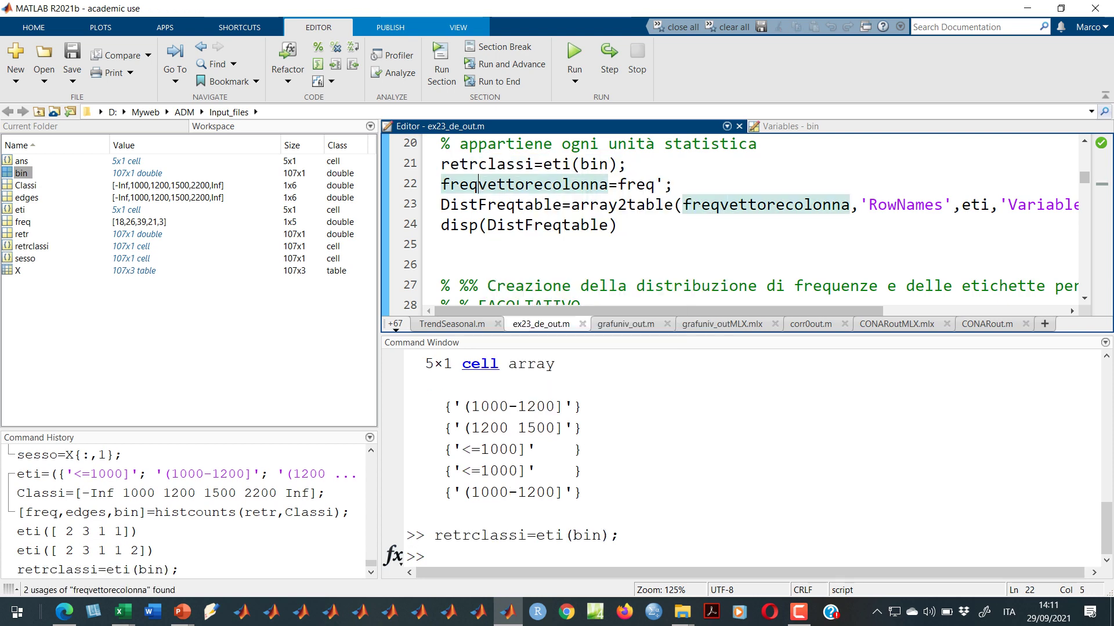
{"action": "mouse_move", "coordinate": [479, 178]}
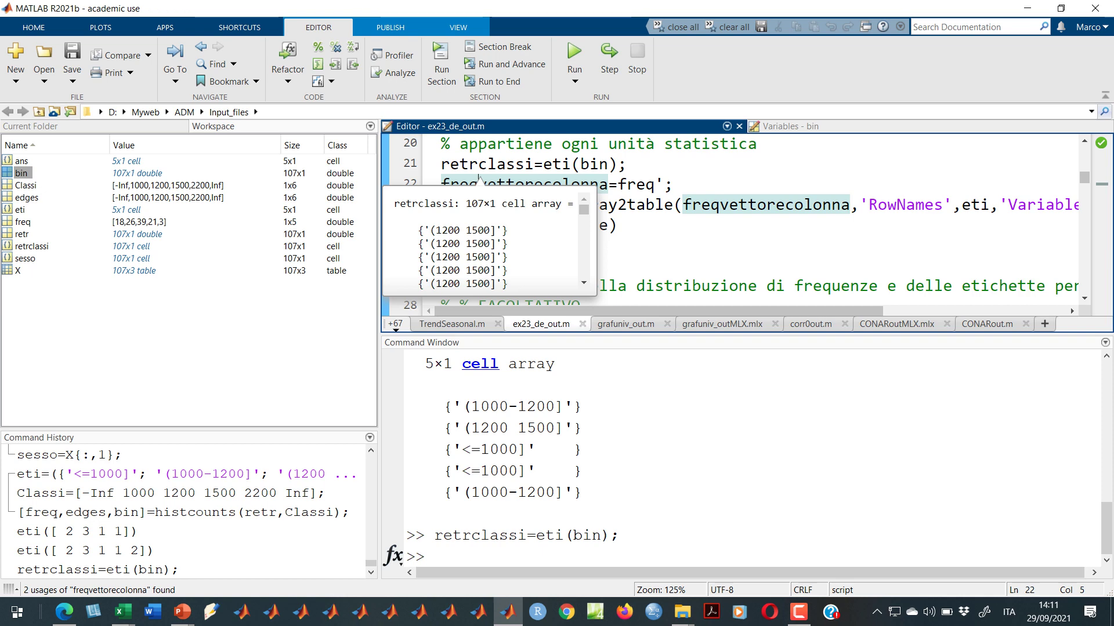
{"action": "key", "text": "alt+Tab"}
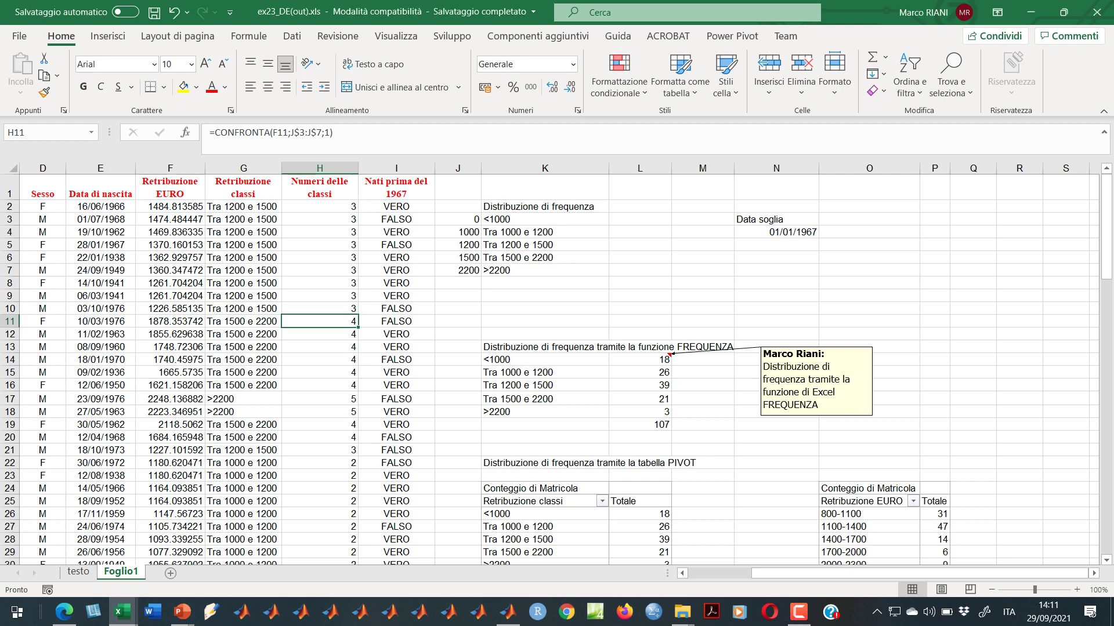
{"action": "left_click", "coordinate": [320, 245]}
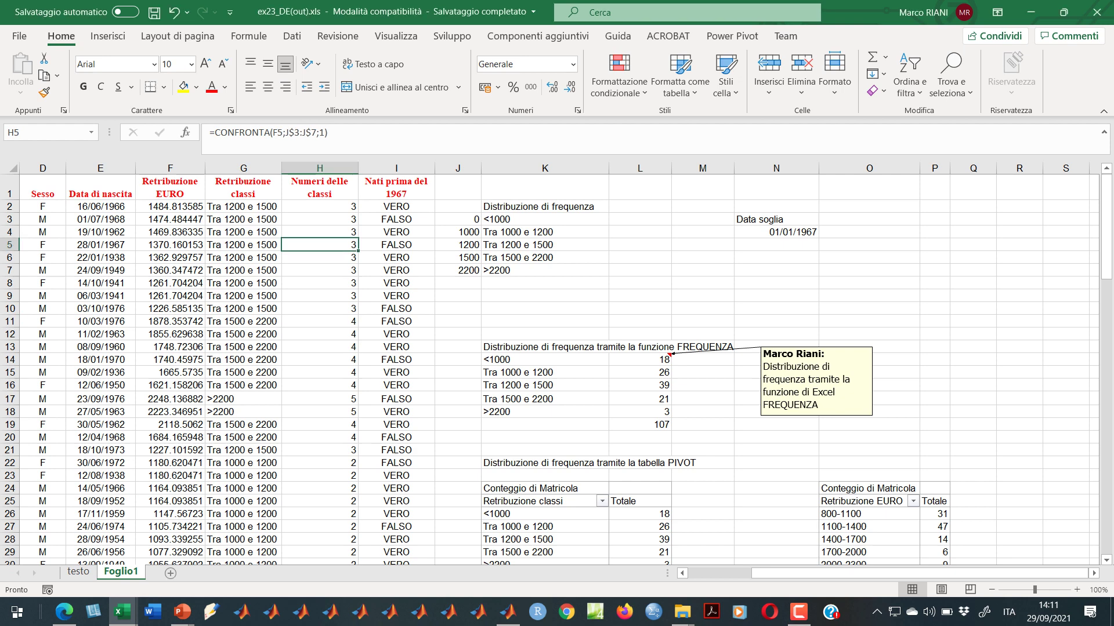
{"action": "left_click_drag", "start_coordinate": [243, 206], "coordinate": [243, 463]}
{"action": "left_click_drag", "start_coordinate": [244, 346], "coordinate": [244, 334]}
{"action": "left_click", "coordinate": [243, 232]}
{"action": "left_click", "coordinate": [244, 309]}
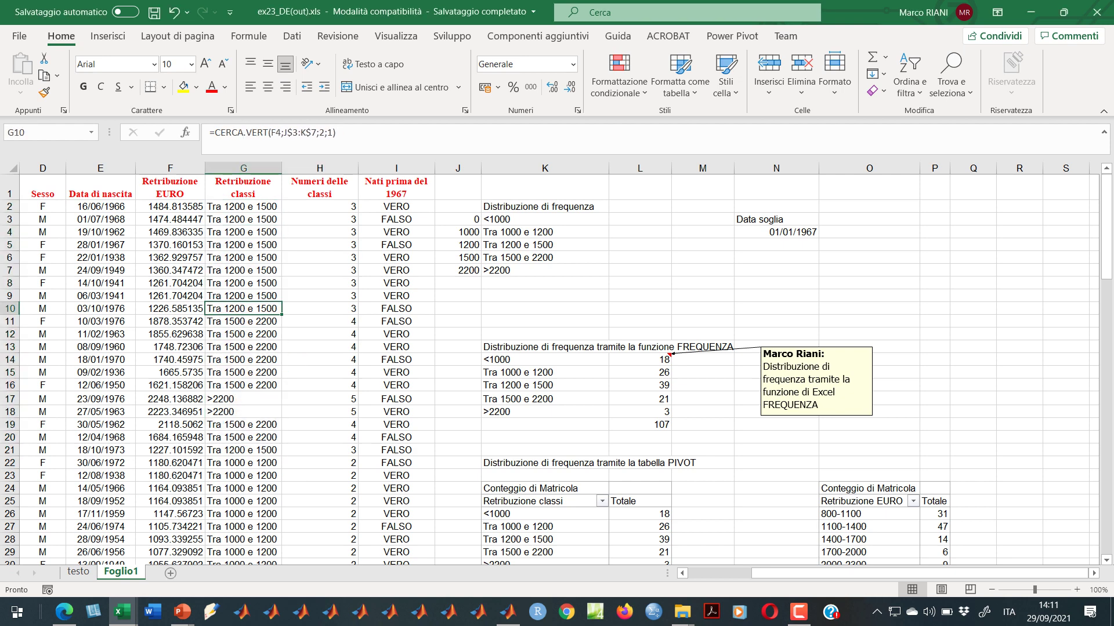
{"action": "left_click", "coordinate": [243, 359]}
{"action": "left_click", "coordinate": [244, 463]}
{"action": "left_click", "coordinate": [244, 373]}
{"action": "left_click", "coordinate": [243, 296]}
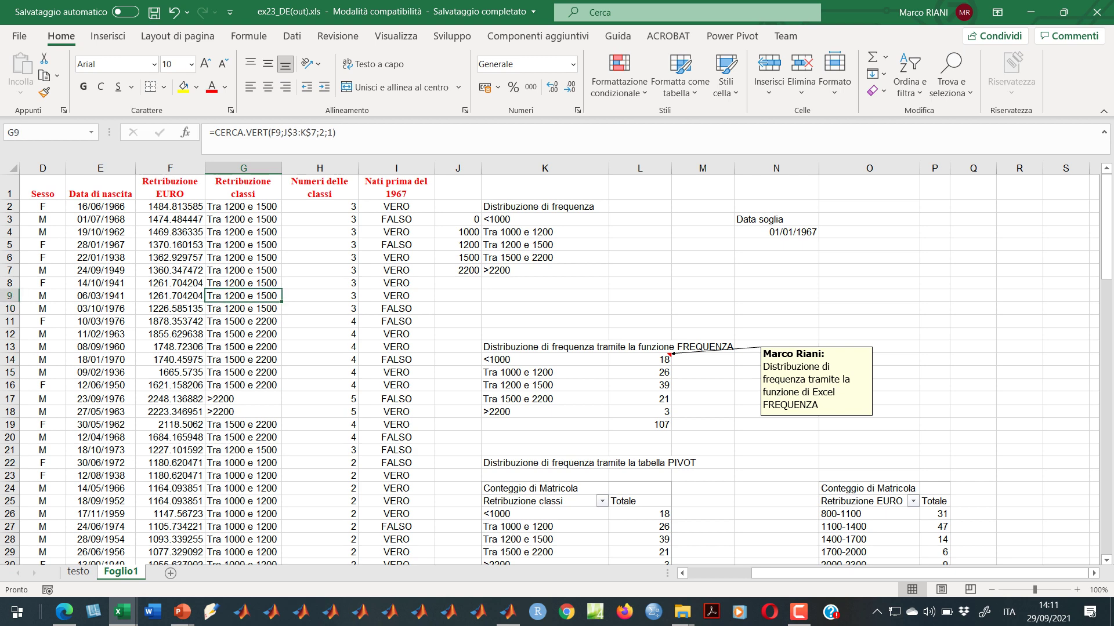
{"action": "left_click", "coordinate": [244, 245]}
{"action": "left_click", "coordinate": [244, 206]}
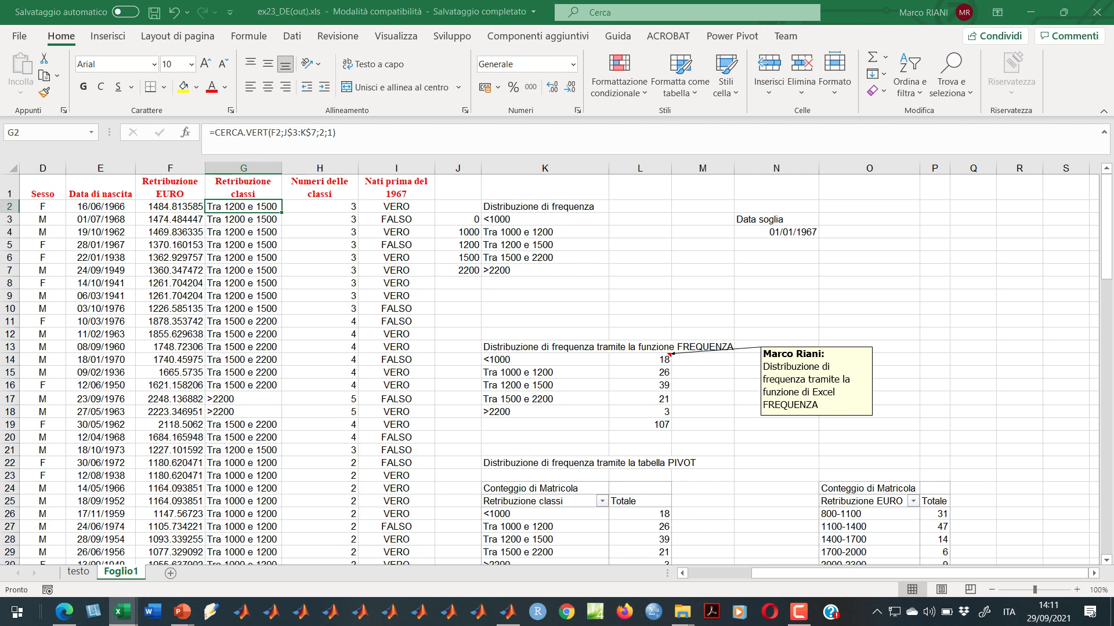
{"action": "key", "text": "alt+Tab"}
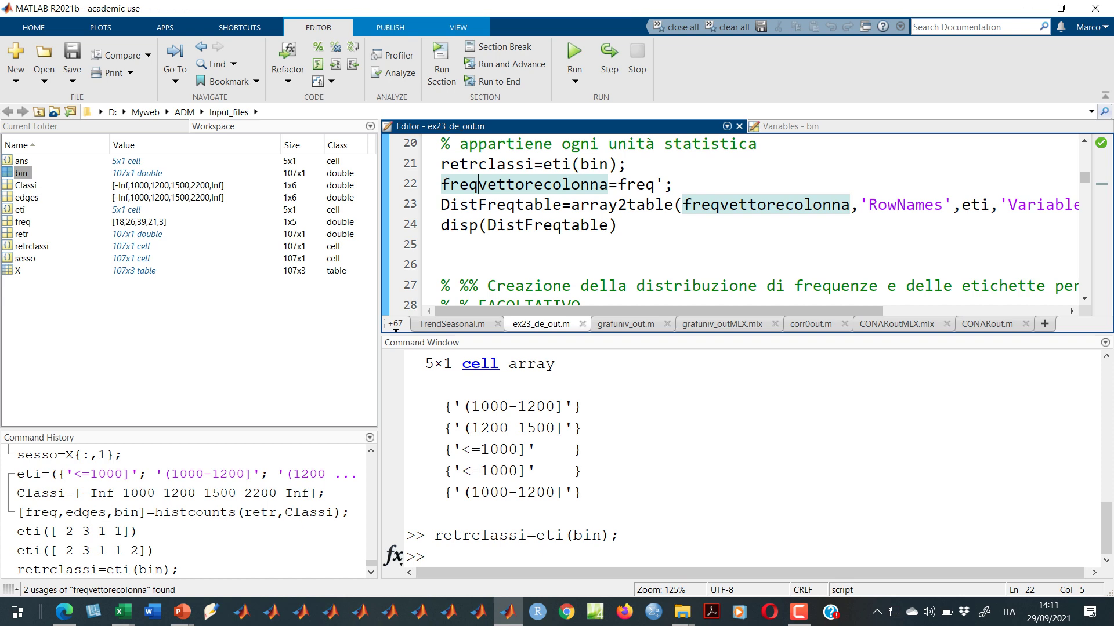
- Scroll through the script, checking variable data tips around the frequency-table code
{"action": "left_click_drag", "start_coordinate": [700, 206], "coordinate": [693, 205]}
{"action": "mouse_move", "coordinate": [636, 200]}
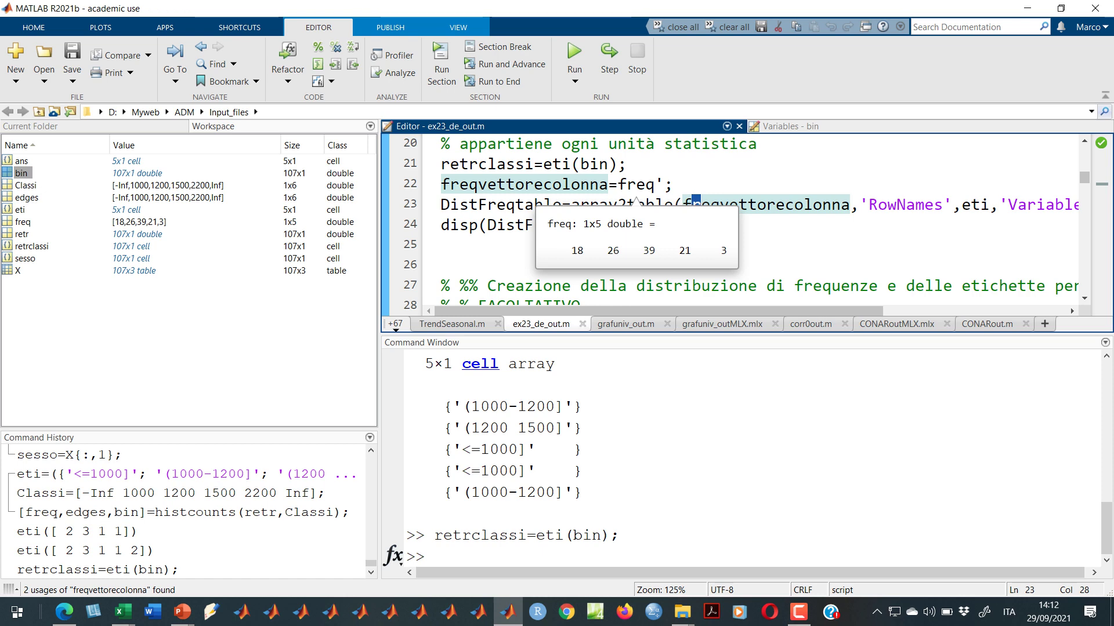
{"action": "scroll", "coordinate": [637, 201], "scroll_direction": "up", "scroll_amount": 6}
{"action": "scroll", "coordinate": [637, 201], "scroll_direction": "down", "scroll_amount": 3}
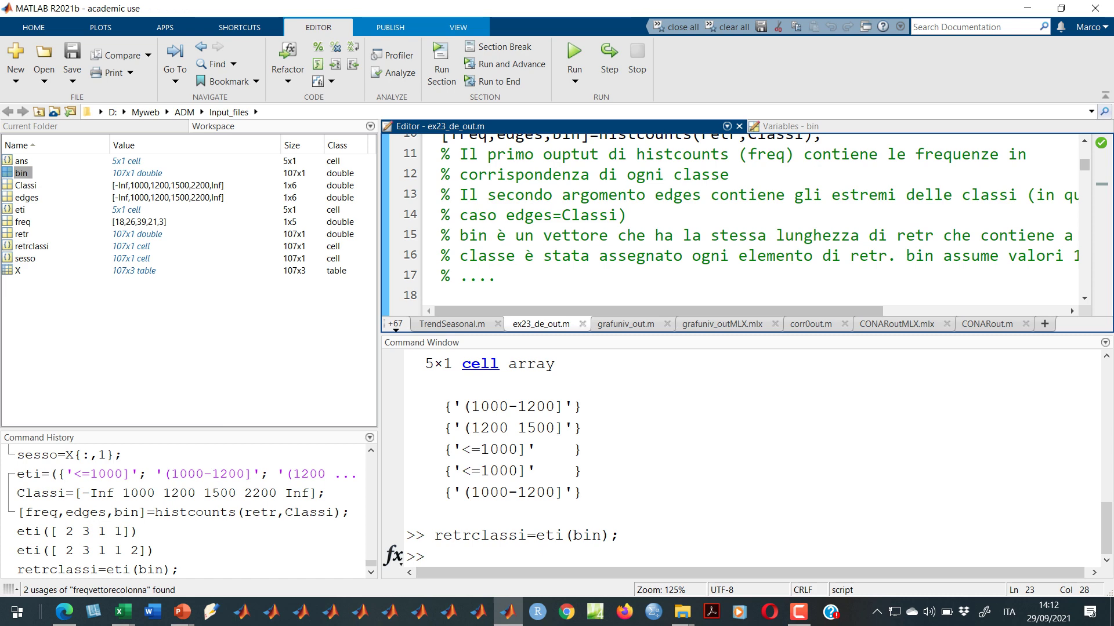
{"action": "left_click_drag", "start_coordinate": [636, 334], "coordinate": [636, 464]}
{"action": "scroll", "coordinate": [636, 290], "scroll_direction": "up", "scroll_amount": 3}
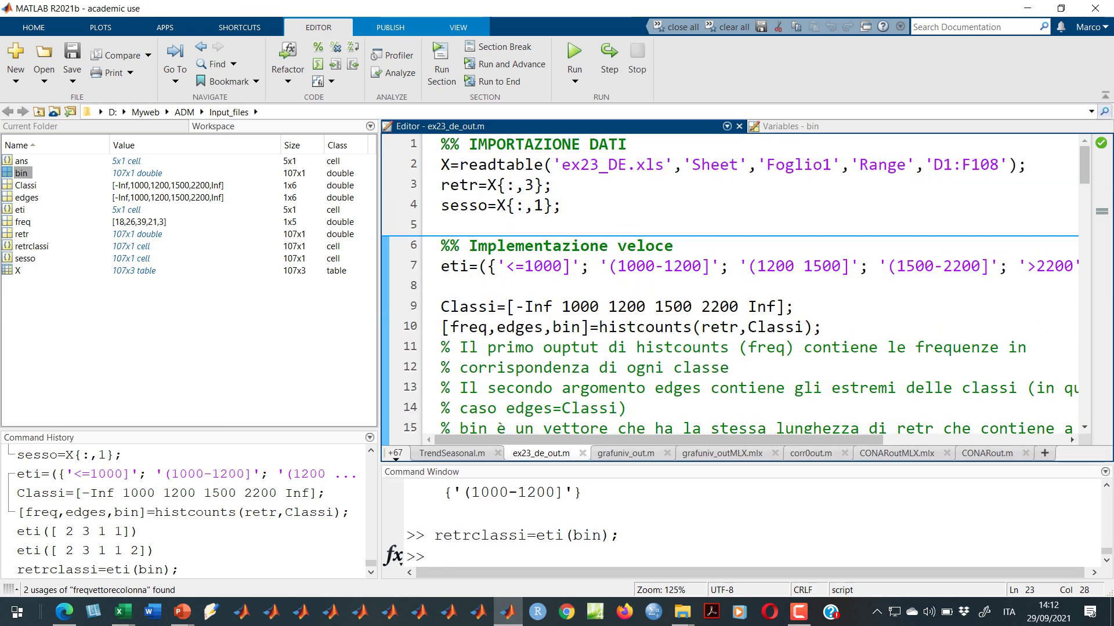
{"action": "mouse_move", "coordinate": [464, 328]}
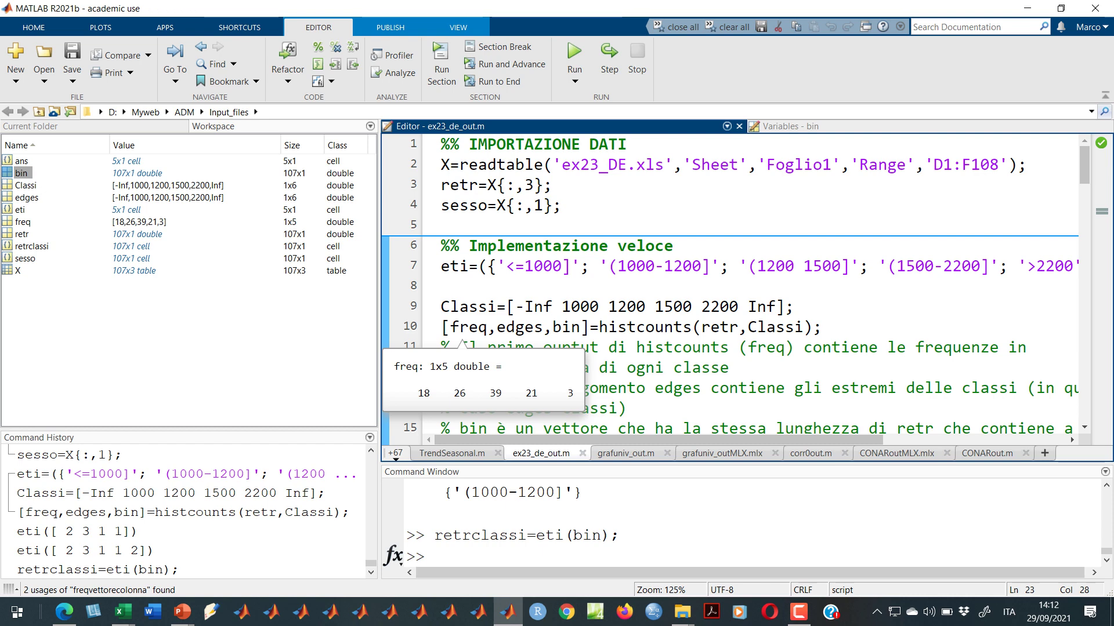
{"action": "mouse_move", "coordinate": [515, 328]}
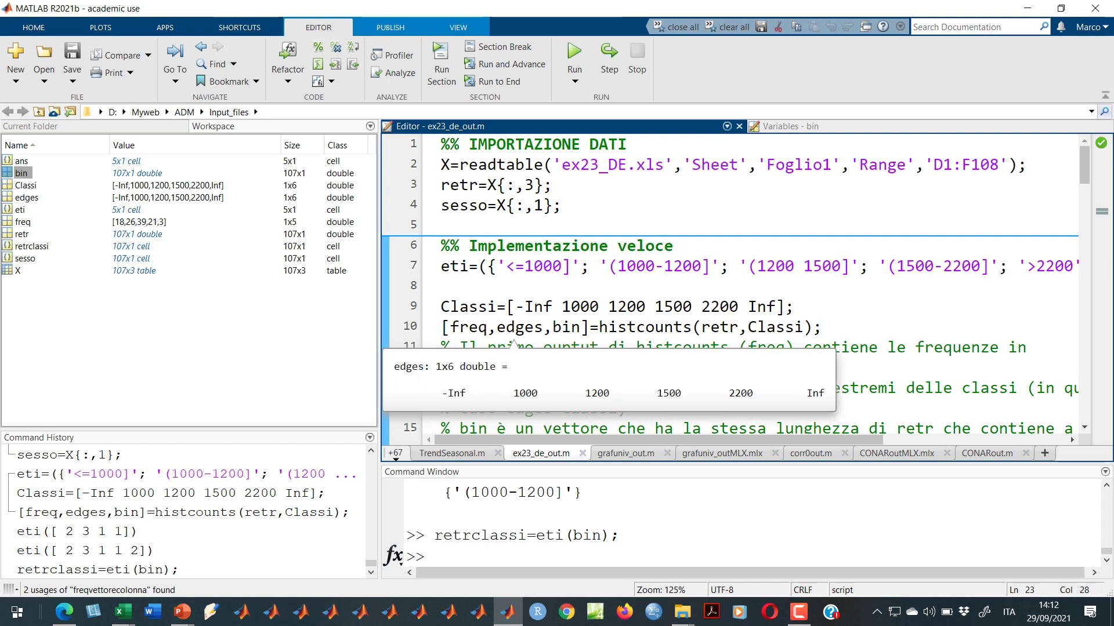
{"action": "scroll", "coordinate": [556, 328], "scroll_direction": "down", "scroll_amount": 3}
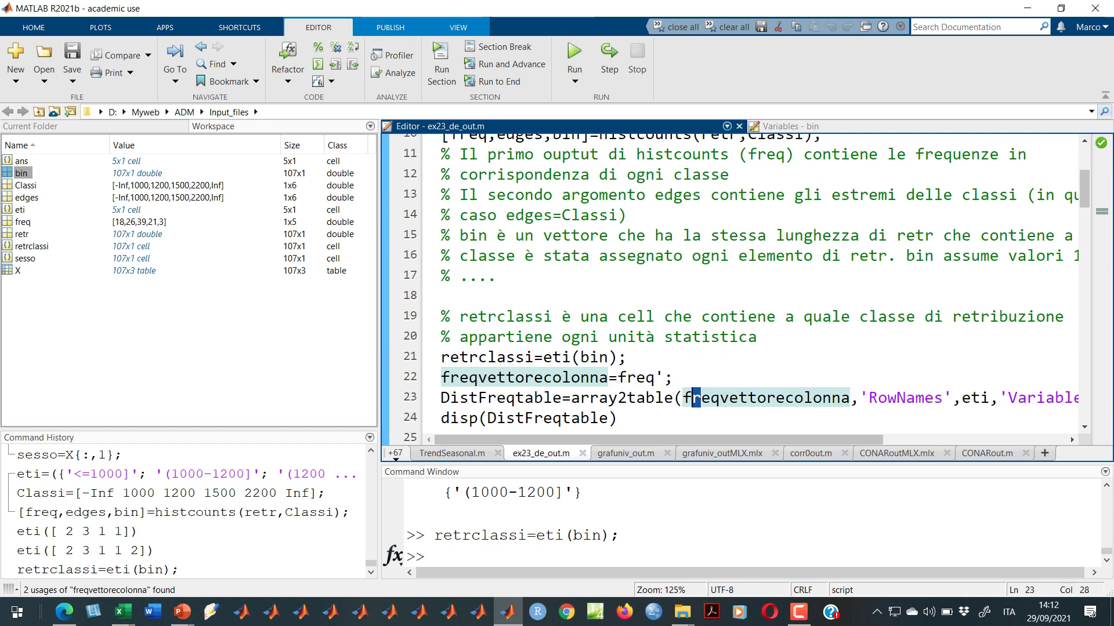
{"action": "mouse_move", "coordinate": [542, 356]}
- Select script lines 22–24, which build and display the frequency table
{"action": "left_click", "coordinate": [507, 399]}
{"action": "left_click_drag", "start_coordinate": [442, 358], "coordinate": [507, 398]}
{"action": "left_click_drag", "start_coordinate": [440, 377], "coordinate": [444, 432]}
{"action": "left_click", "coordinate": [442, 322]}
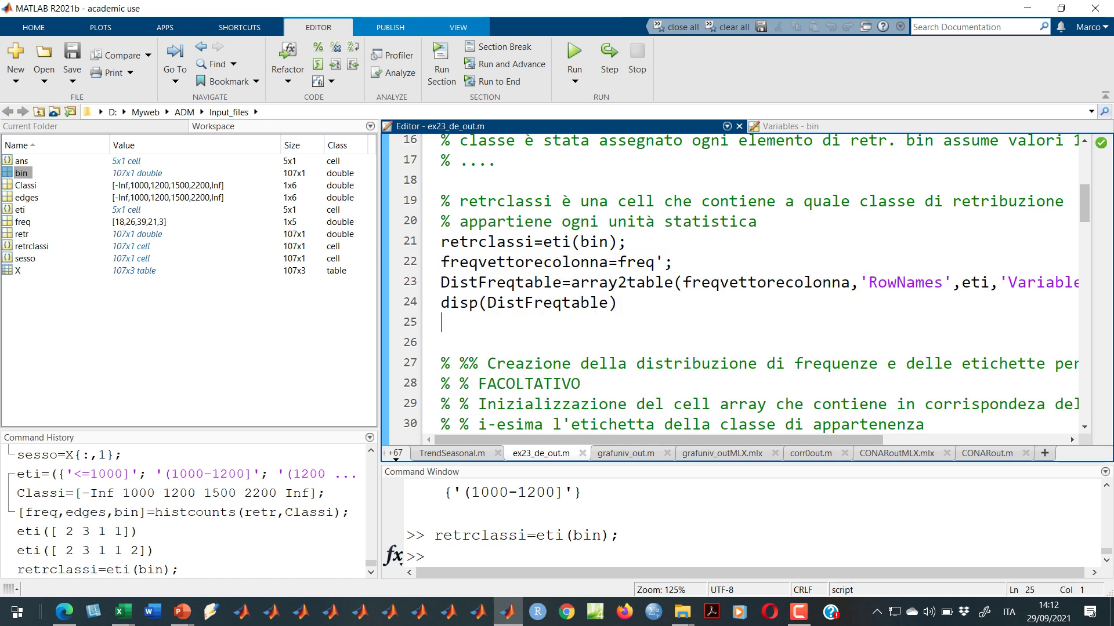
{"action": "left_click_drag", "start_coordinate": [441, 262], "coordinate": [620, 306]}
- Run lines 22–24 and view the DistFreqtable output with counts 18, 26, 39, 21, 3
{"action": "right_click", "coordinate": [545, 282]}
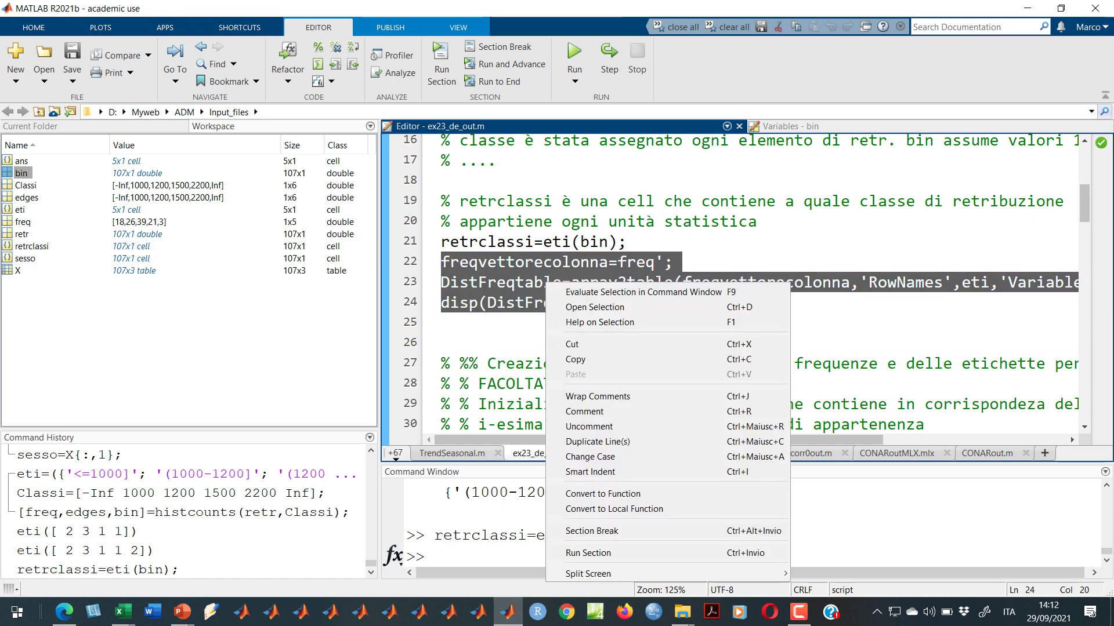
{"action": "left_click", "coordinate": [580, 292]}
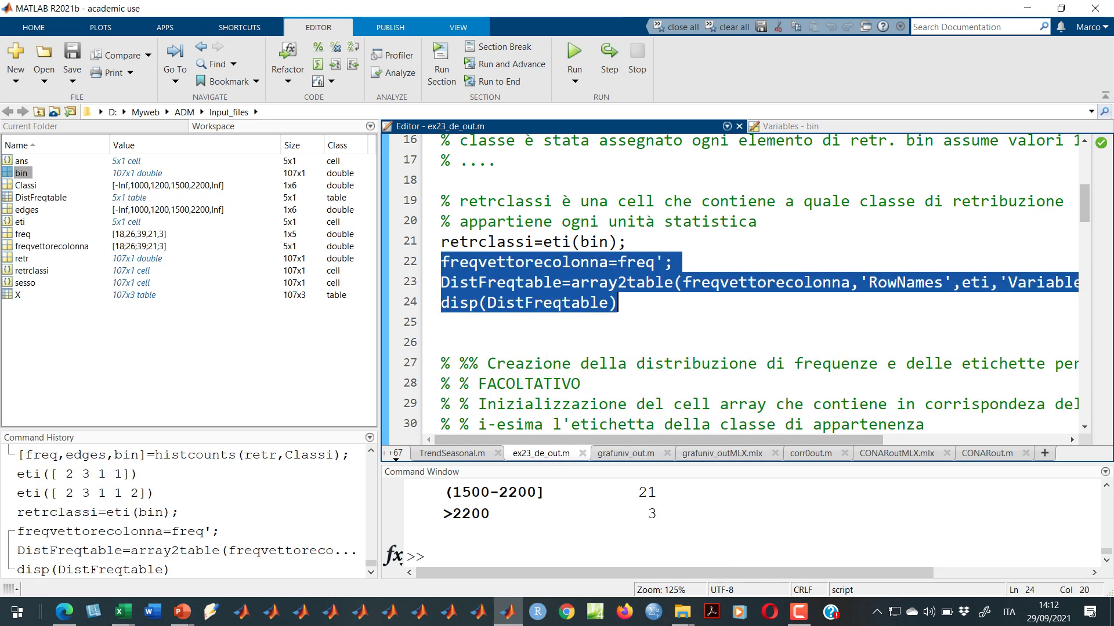
{"action": "left_click_drag", "start_coordinate": [626, 461], "coordinate": [627, 268]}
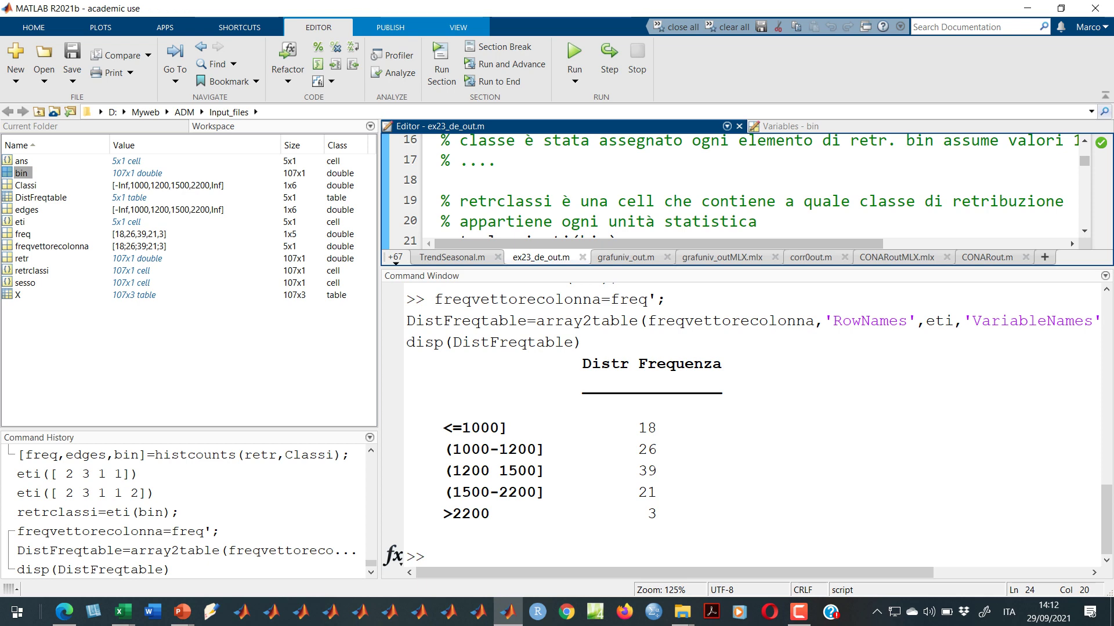
{"action": "left_click_drag", "start_coordinate": [586, 267], "coordinate": [586, 409]}
{"action": "left_click", "coordinate": [581, 303]}
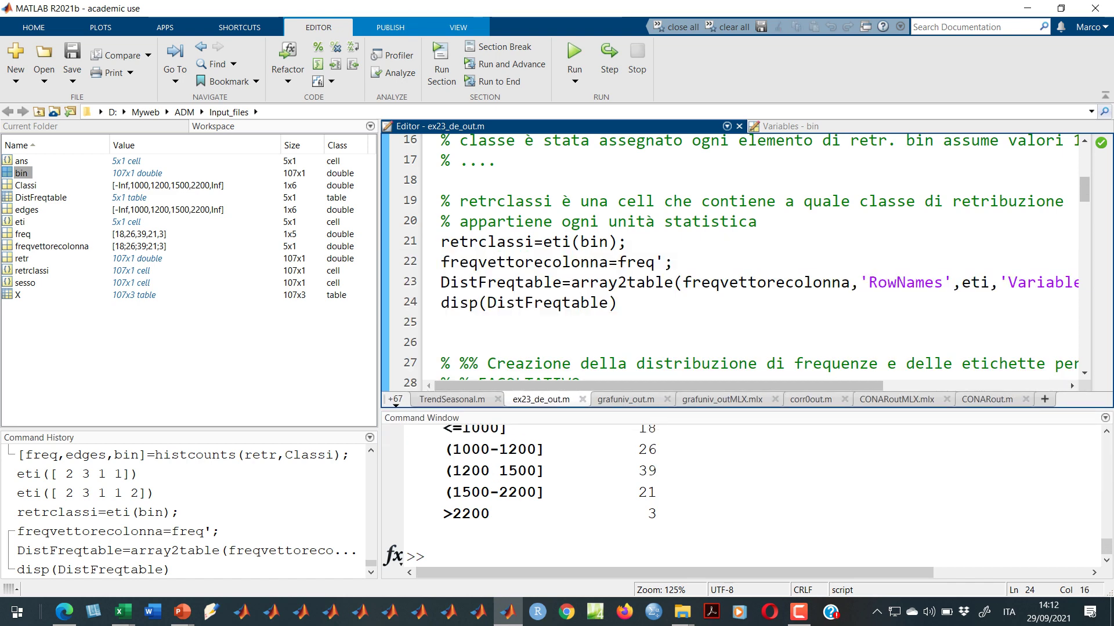
{"action": "mouse_move", "coordinate": [636, 276]}
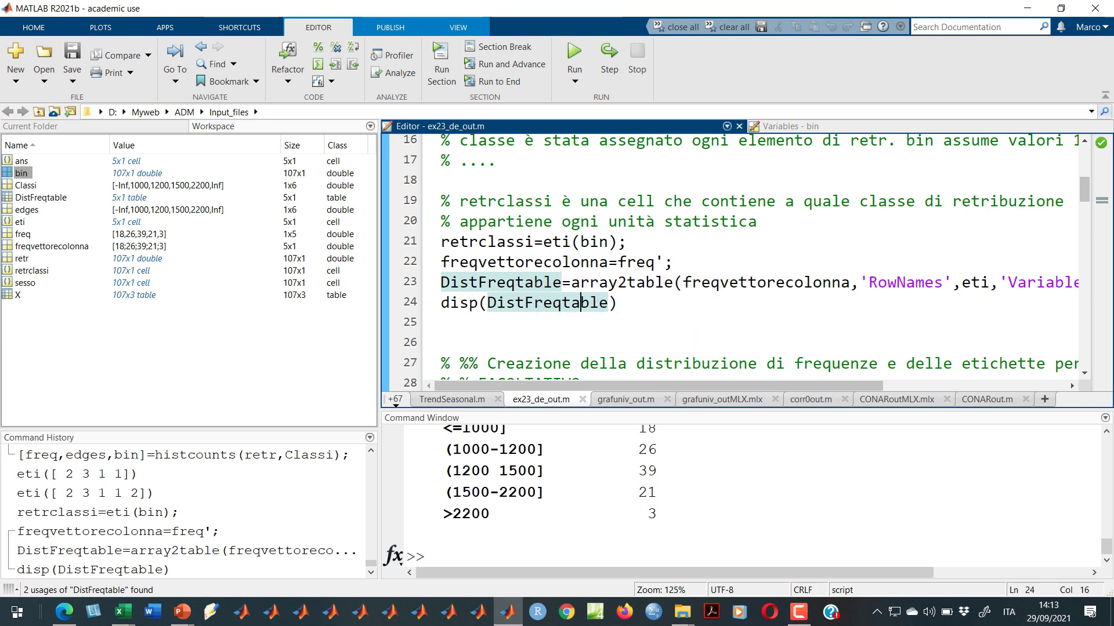
- Rerun line 22, freqvettorecolonna=freq', and check the variables' data tips
{"action": "triple_click", "coordinate": [580, 262]}
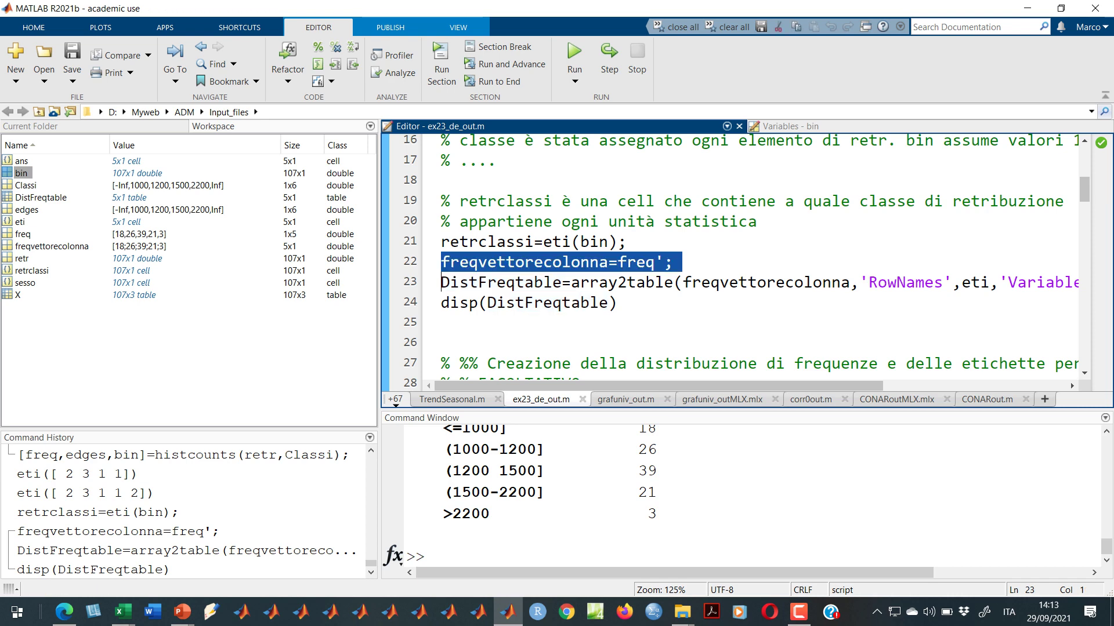
{"action": "right_click", "coordinate": [500, 265]}
{"action": "left_click", "coordinate": [604, 275]}
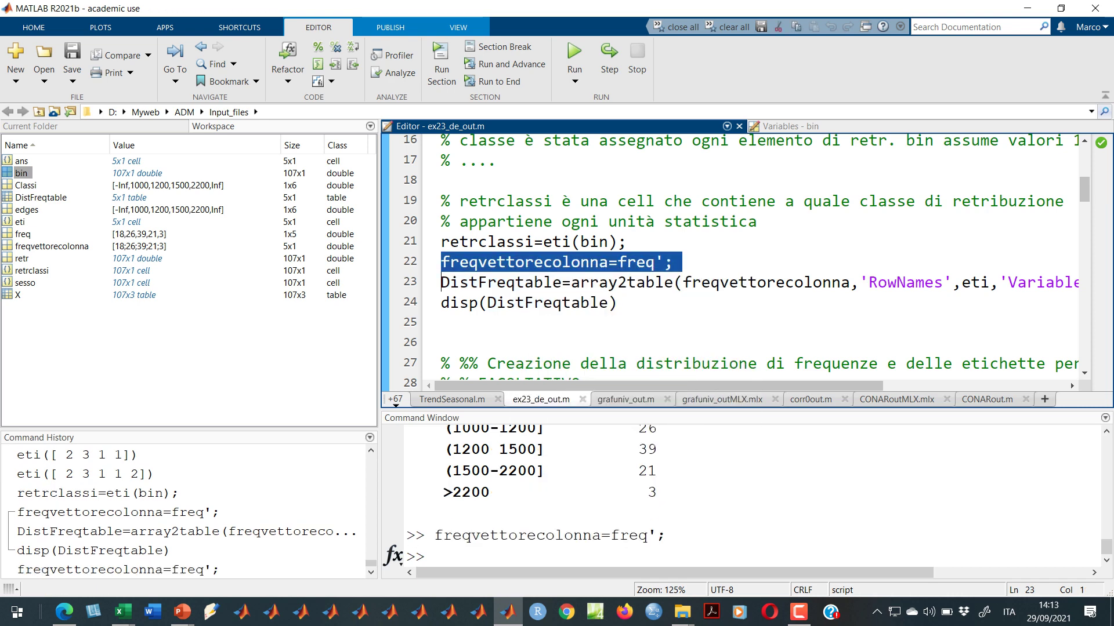
{"action": "left_click", "coordinate": [636, 283]}
{"action": "mouse_move", "coordinate": [637, 280]}
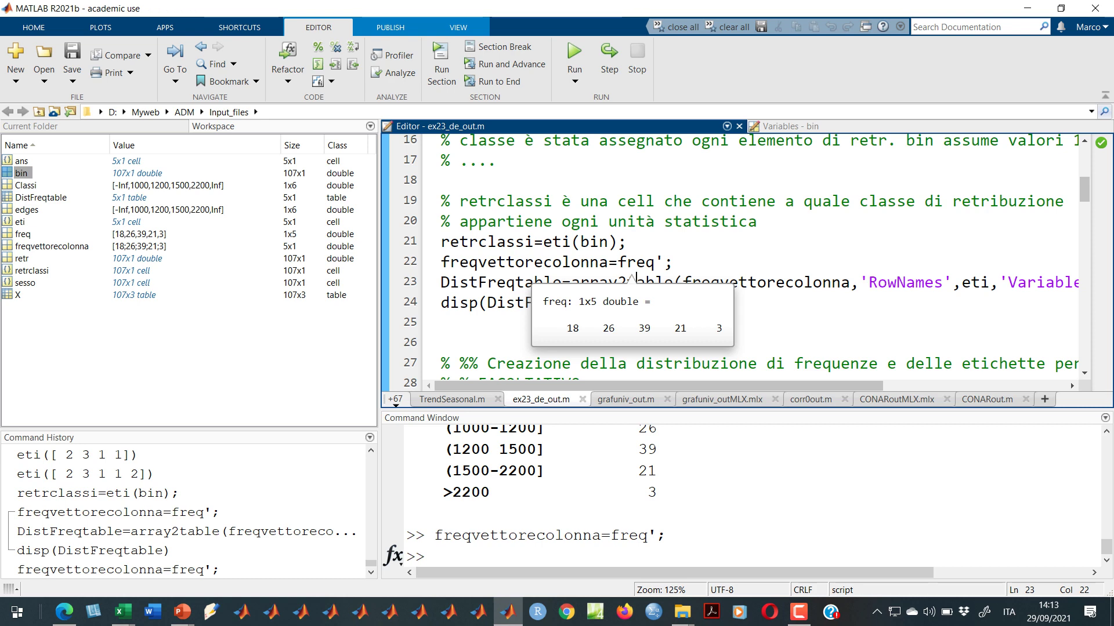
{"action": "mouse_move", "coordinate": [473, 270]}
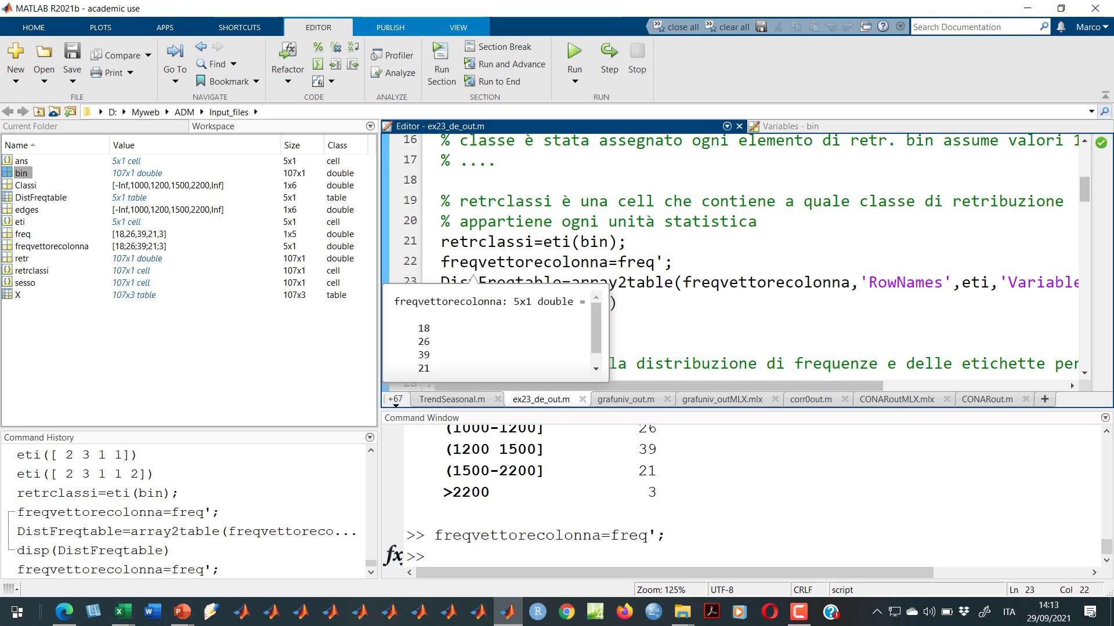
{"action": "mouse_move", "coordinate": [504, 283]}
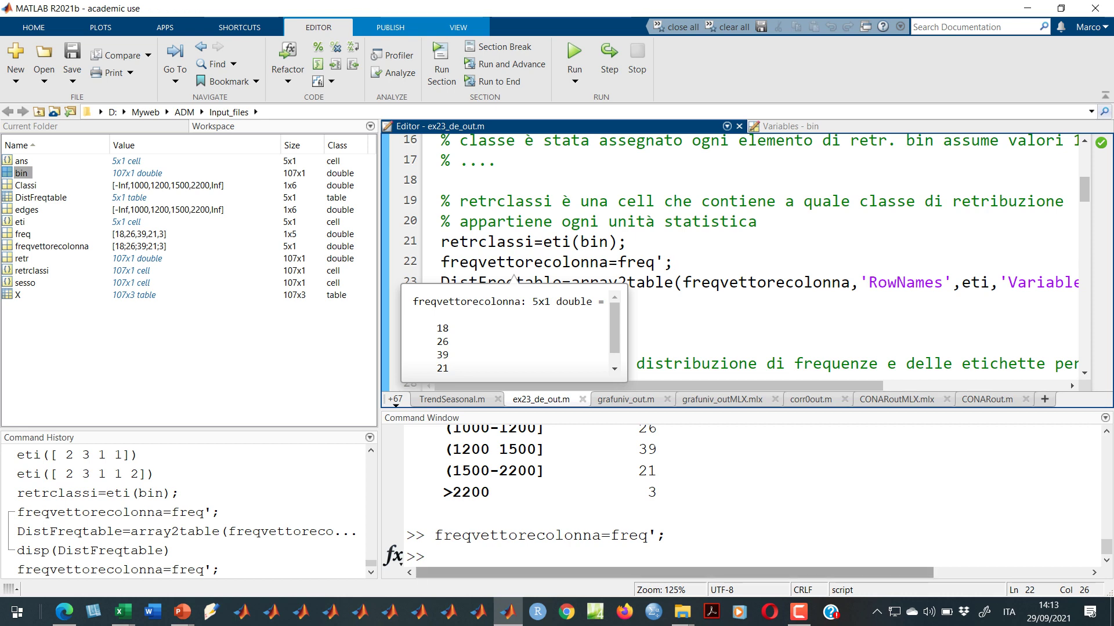
- Run array2table(freqvettorecolonna) at the prompt to get a 5×1 table as ans
{"action": "left_click", "coordinate": [464, 557]}
{"action": "type", "text": "arra"}
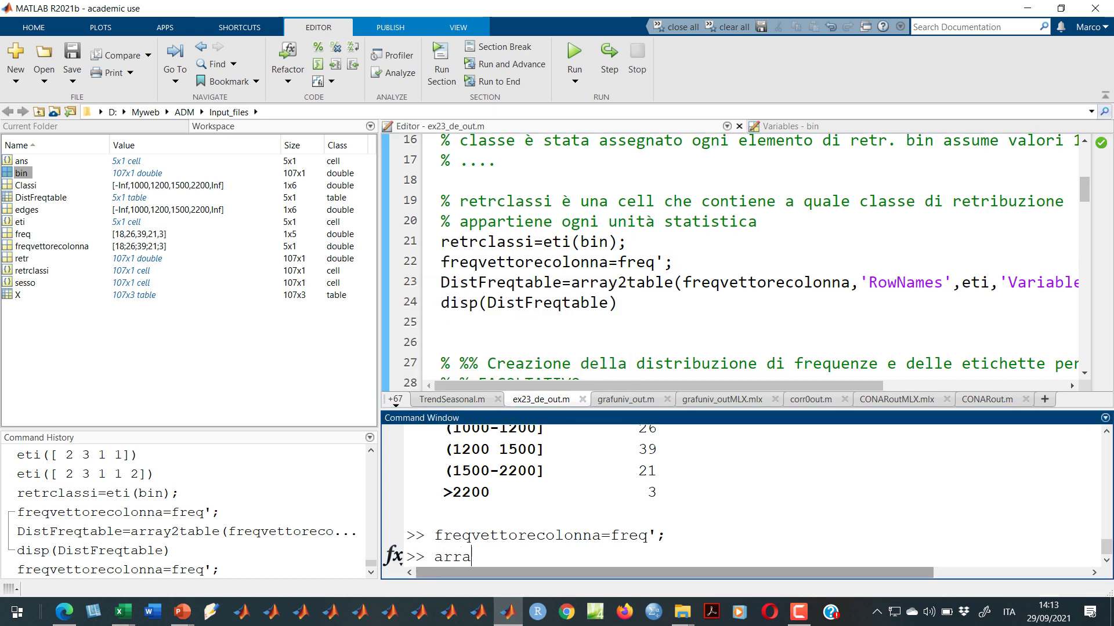
{"action": "type", "text": "2tabl"}
{"action": "key", "text": "BackSpace"}
{"action": "key", "text": "BackSpace"}
{"action": "key", "text": "BackSpace"}
{"action": "key", "text": "BackSpace"}
{"action": "key", "text": "BackSpace"}
{"action": "type", "text": "y2t"}
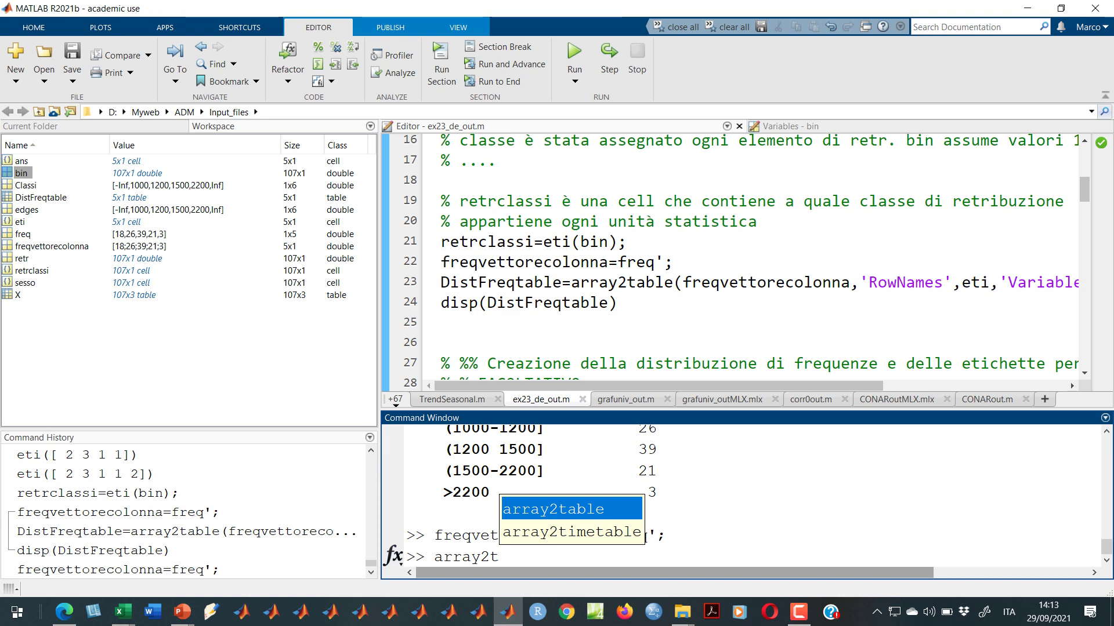
{"action": "key", "text": "Return"}
{"action": "type", "text": "(fre"}
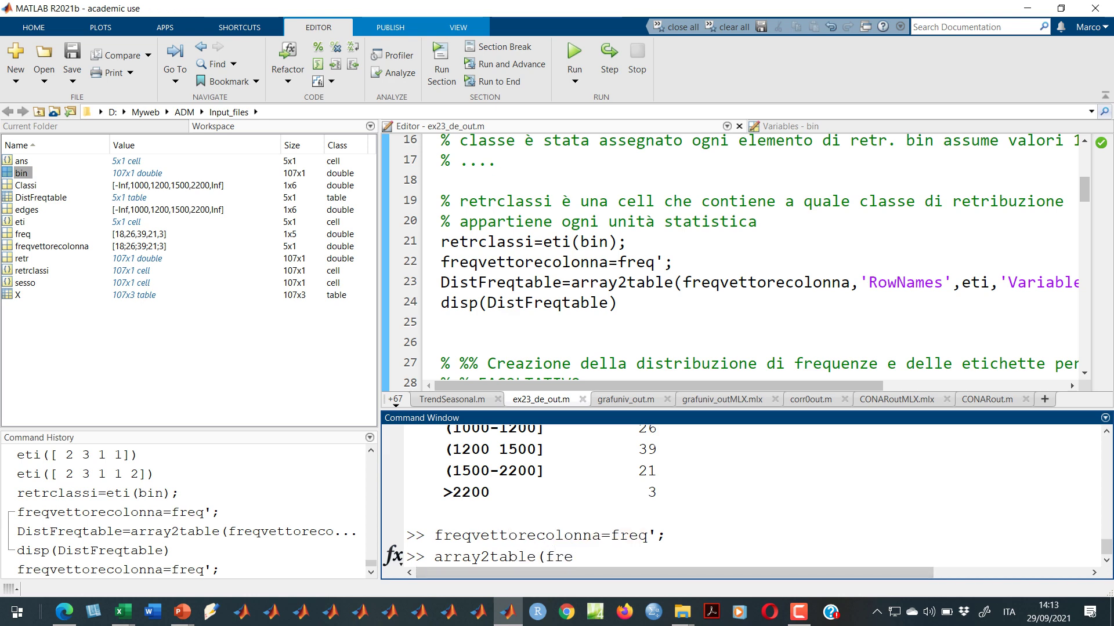
{"action": "type", "text": "qv"}
{"action": "key", "text": "Tab"}
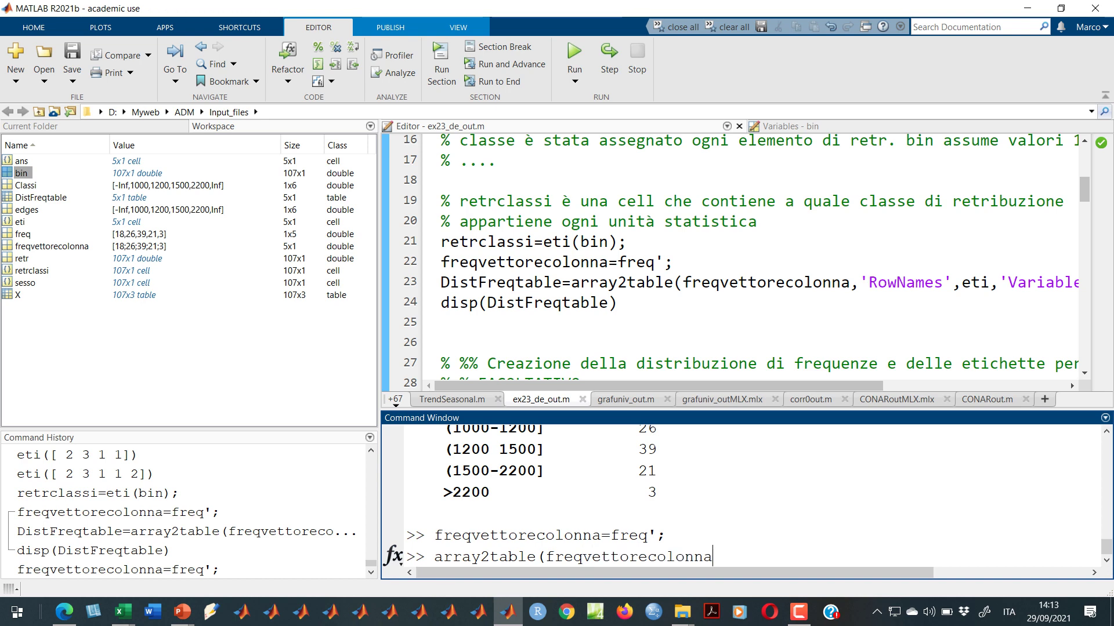
{"action": "type", "text": ")"}
{"action": "left_click_drag", "start_coordinate": [740, 410], "coordinate": [740, 233]}
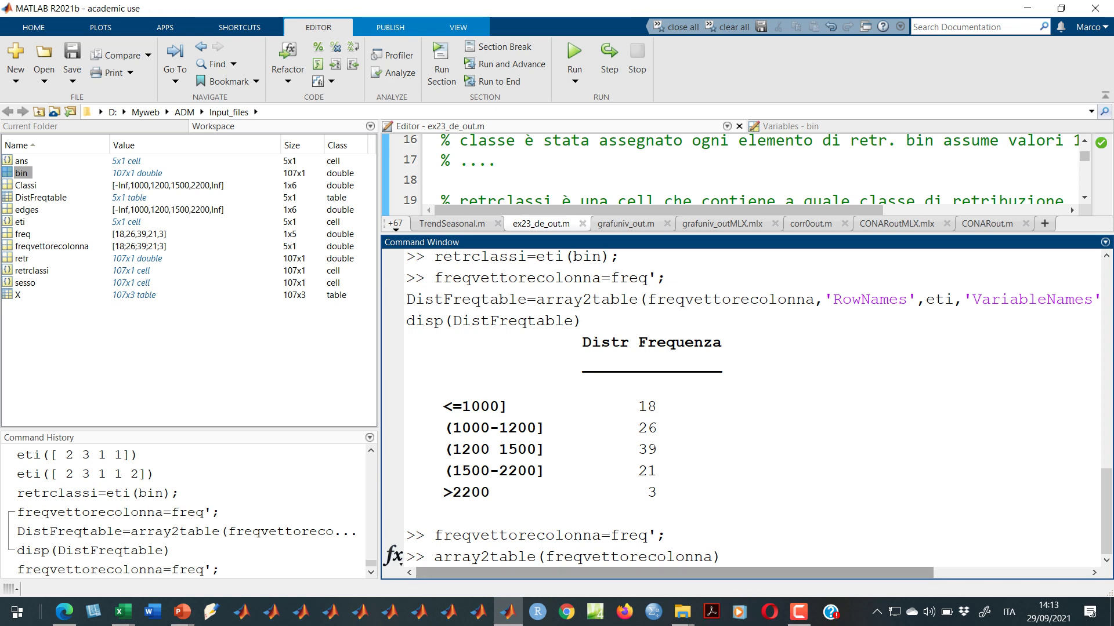
{"action": "key", "text": "Return"}
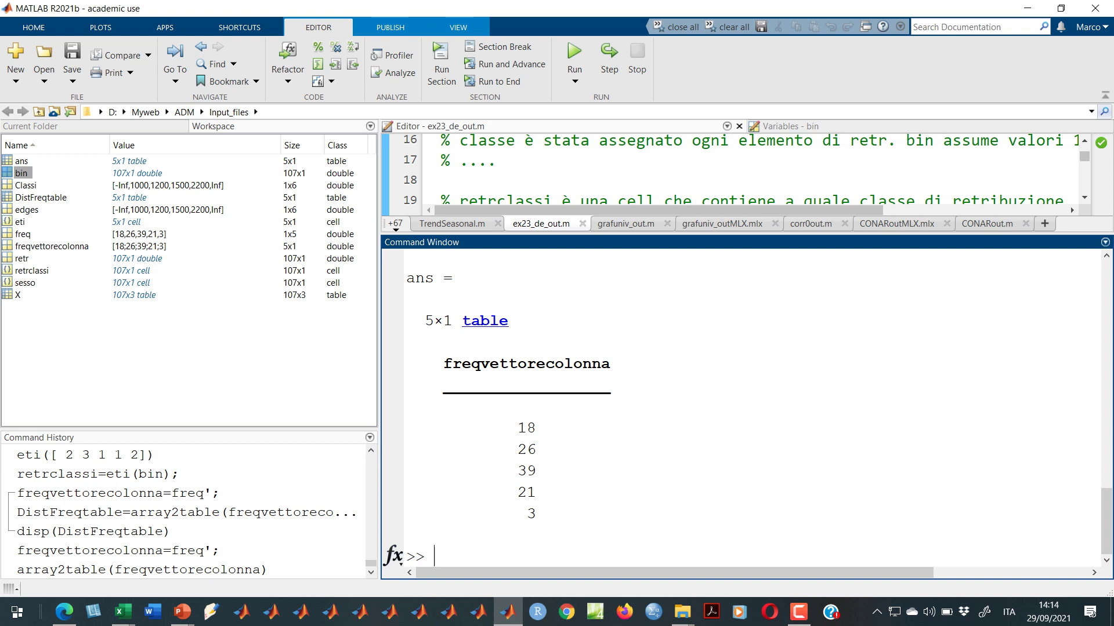
- Rerun it as array2table(freqvettorecolonna,'RowNames',eti) to label rows with salary classes
{"action": "key", "text": "Up"}
{"action": "key", "text": "Left"}
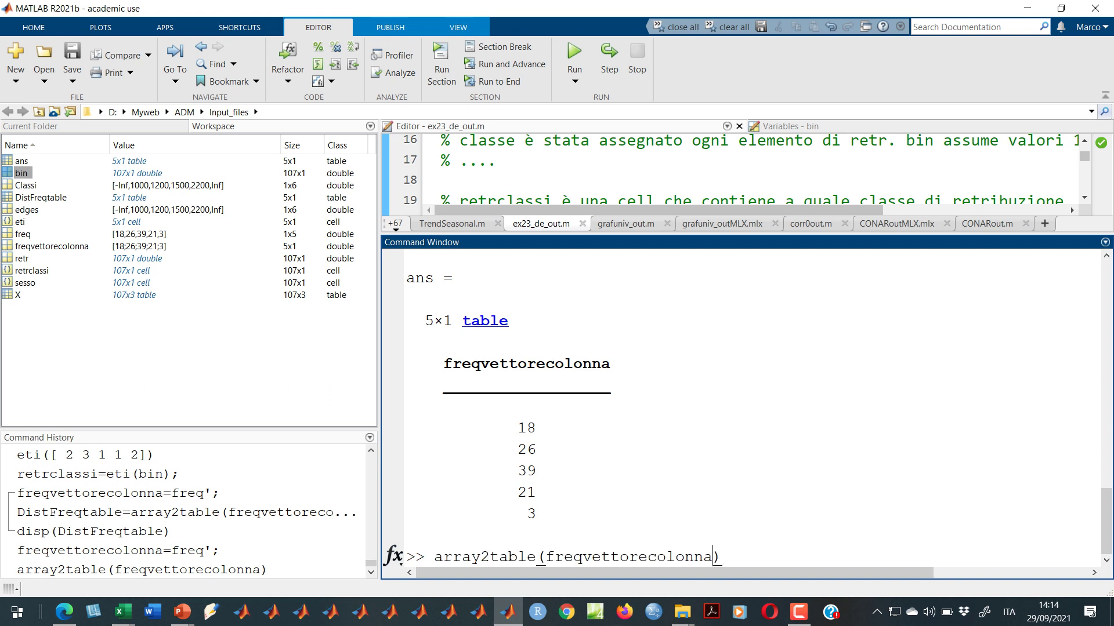
{"action": "type", "text": ",'"}
{"action": "key", "text": "Tab"}
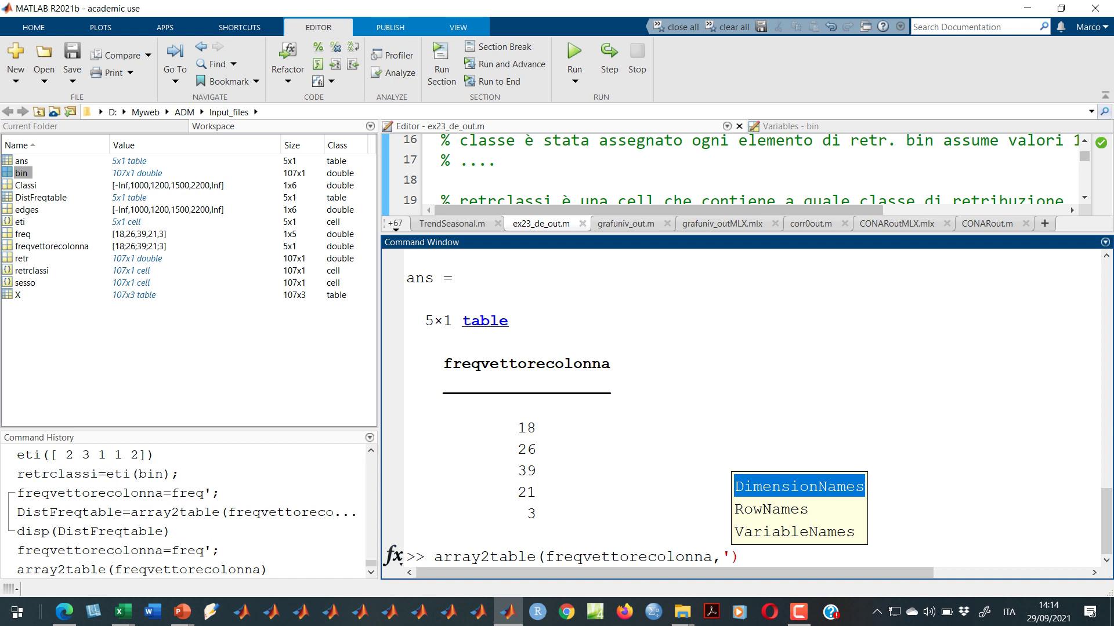
{"action": "key", "text": "Return"}
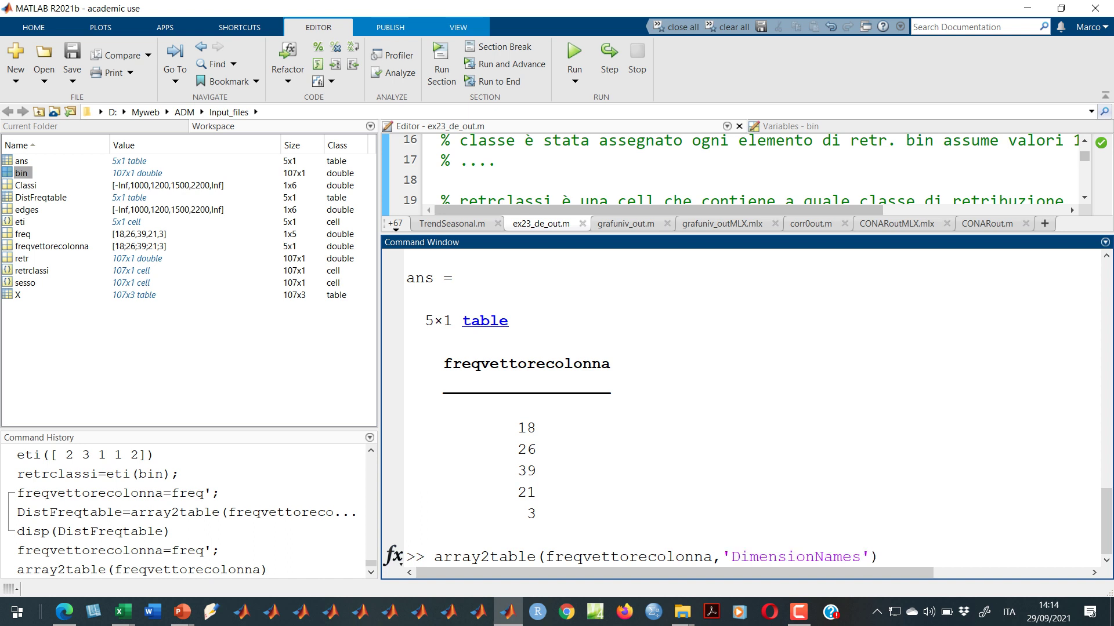
{"action": "key", "text": "BackSpace"}
{"action": "key", "text": "BackSpace"}
{"action": "key", "text": "BackSpace"}
{"action": "key", "text": "BackSpace"}
{"action": "key", "text": "BackSpace"}
{"action": "key", "text": "BackSpace"}
{"action": "key", "text": "BackSpace"}
{"action": "key", "text": "BackSpace"}
{"action": "key", "text": "BackSpace"}
{"action": "key", "text": "BackSpace"}
{"action": "key", "text": "BackSpace"}
{"action": "key", "text": "BackSpace"}
{"action": "key", "text": "BackSpace"}
{"action": "key", "text": "BackSpace"}
{"action": "key", "text": "BackSpace"}
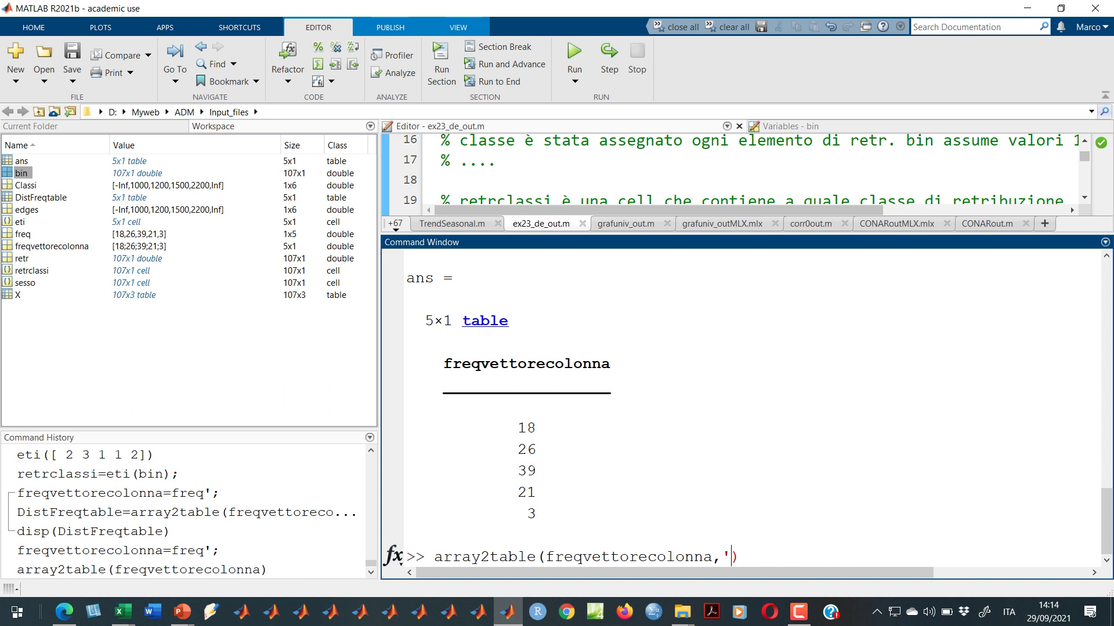
{"action": "key", "text": "Tab"}
{"action": "type", "text": ","}
{"action": "type", "text": "es',e"}
{"action": "key", "text": "Tab"}
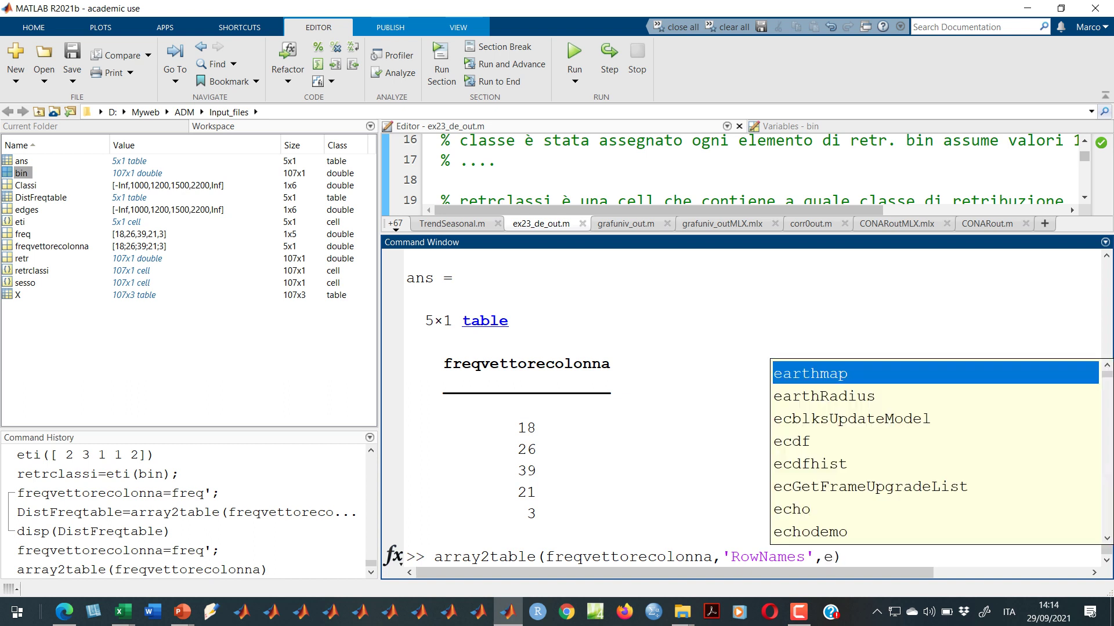
{"action": "type", "text": "t"}
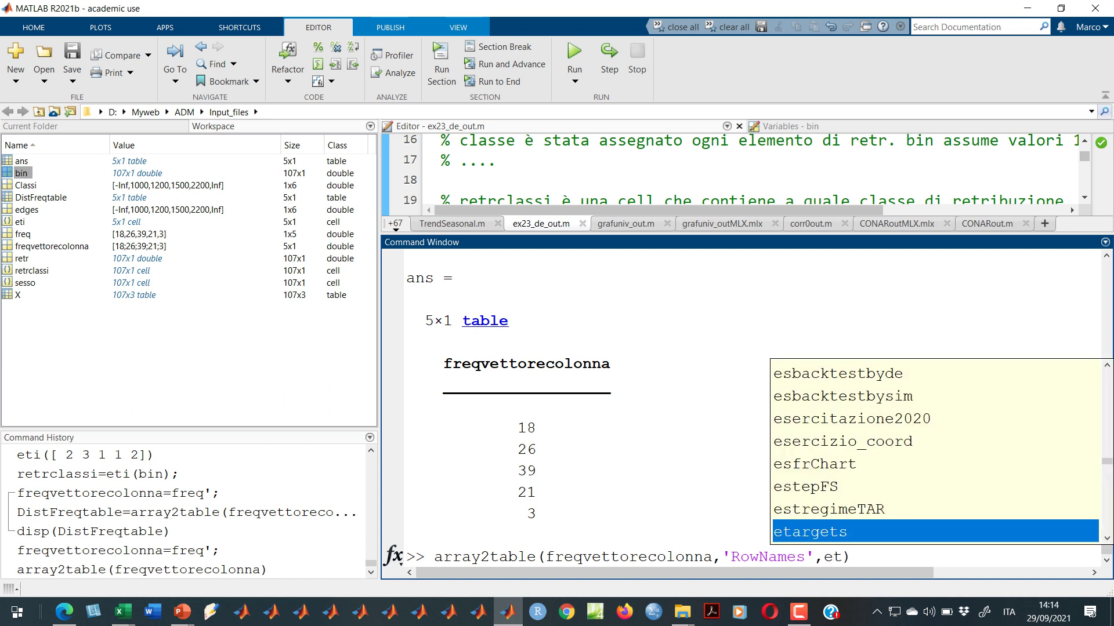
{"action": "type", "text": "i"}
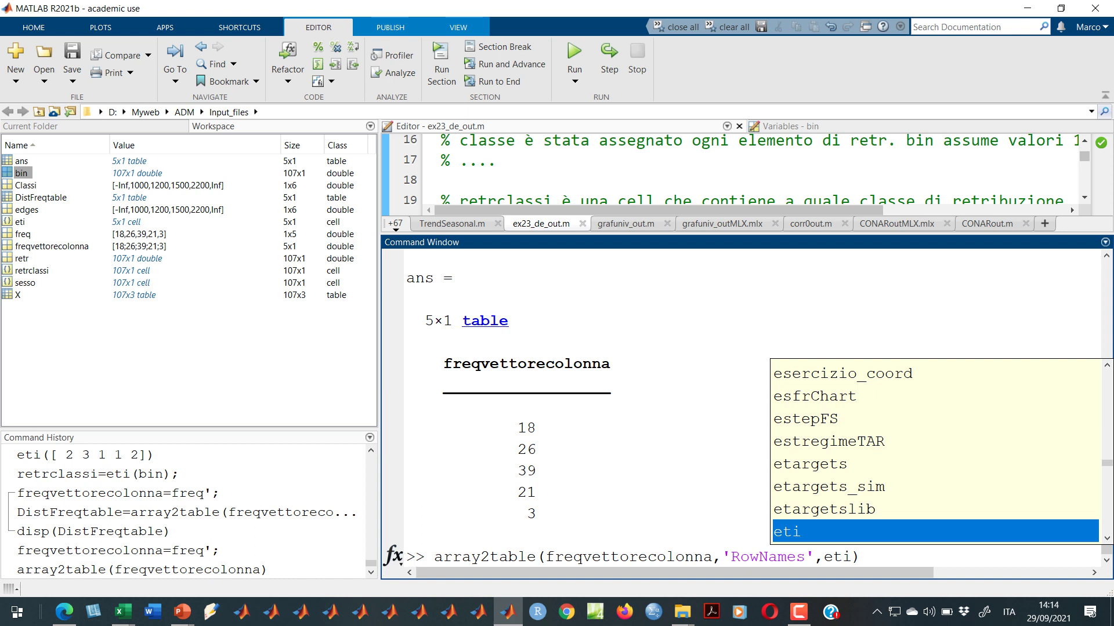
{"action": "key", "text": "Return"}
{"action": "key", "text": "Right"}
{"action": "key", "text": "Return"}
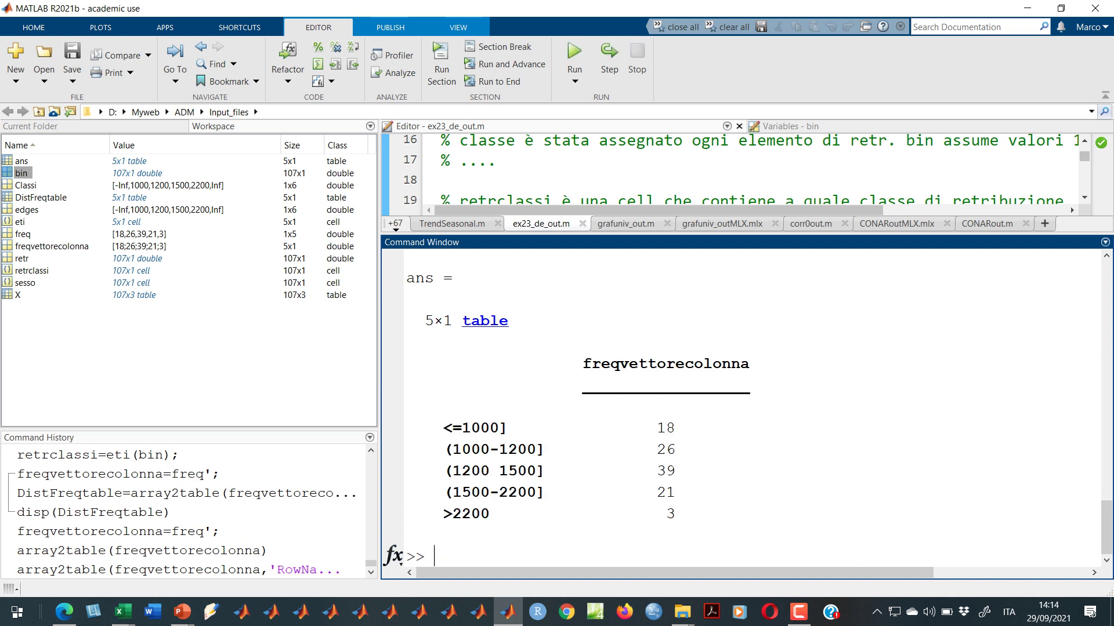
- Display eti, then save the labelled table as freTABLE=array2table(freqvettorecolonna,'RowNames',eti)
{"action": "type", "text": "eti"}
{"action": "key", "text": "Return"}
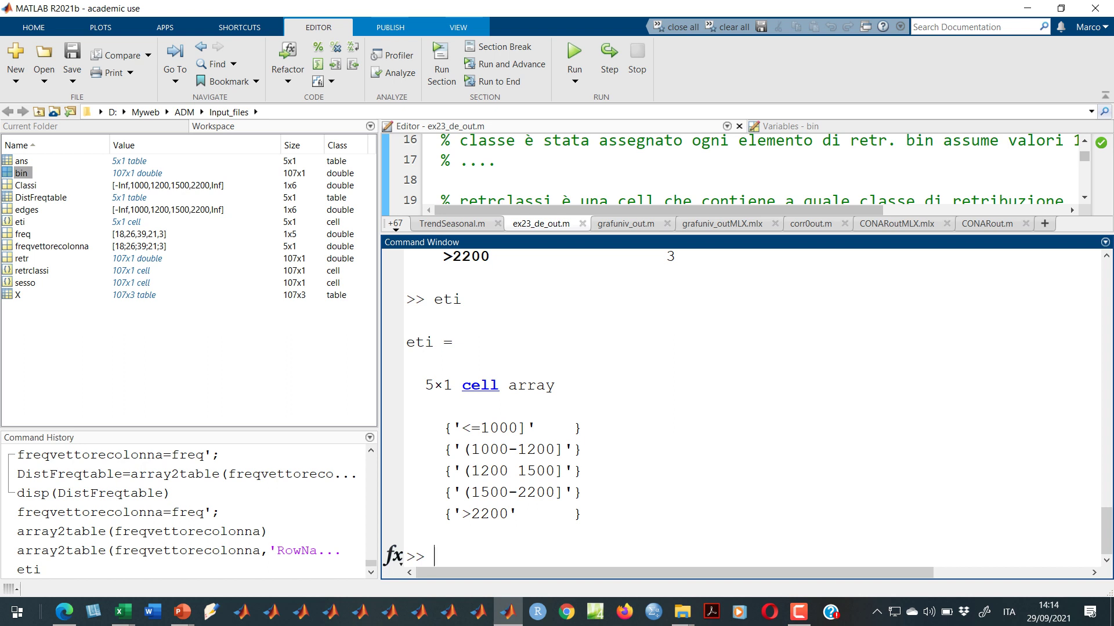
{"action": "key", "text": "Up"}
{"action": "key", "text": "Up"}
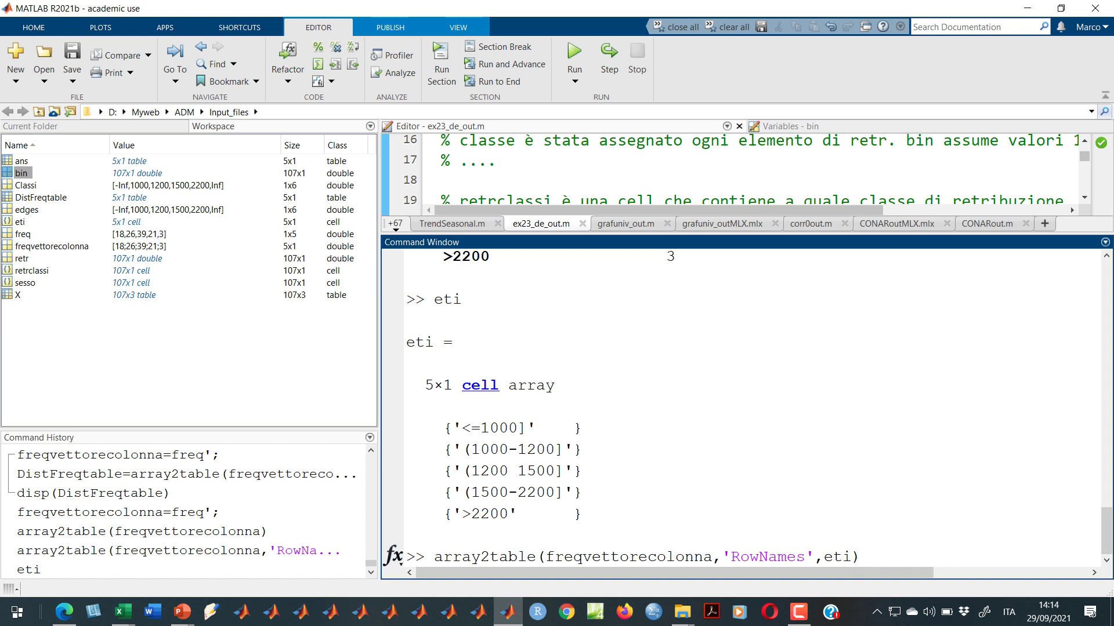
{"action": "key", "text": "Left"}
{"action": "left_click", "coordinate": [546, 557]}
{"action": "key", "text": "Home"}
{"action": "type", "text": "freTABLE"}
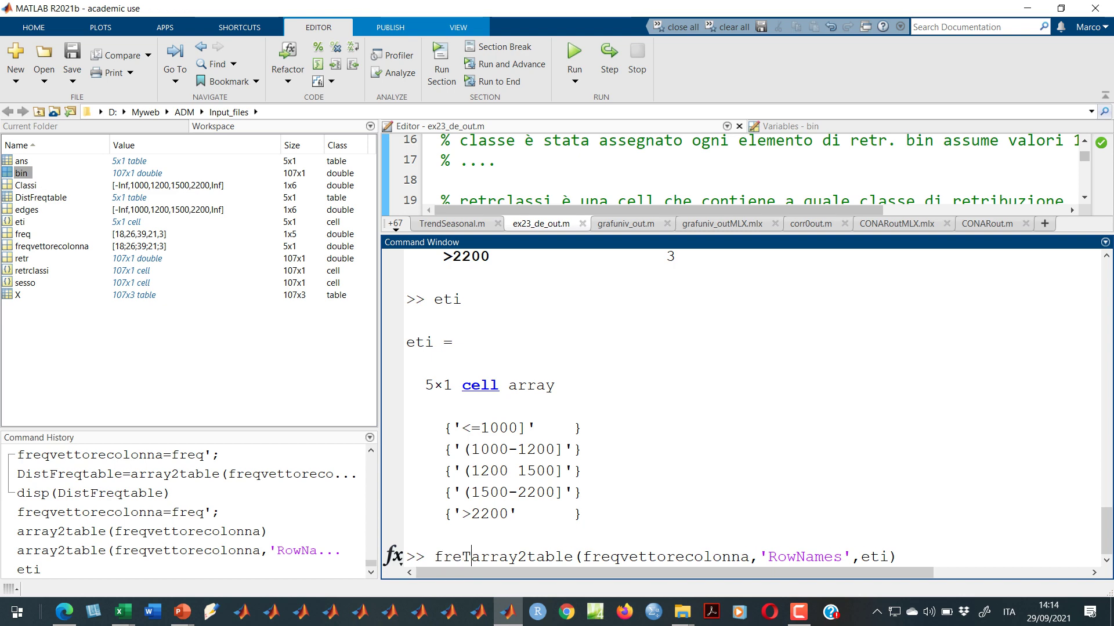
{"action": "type", "text": "="}
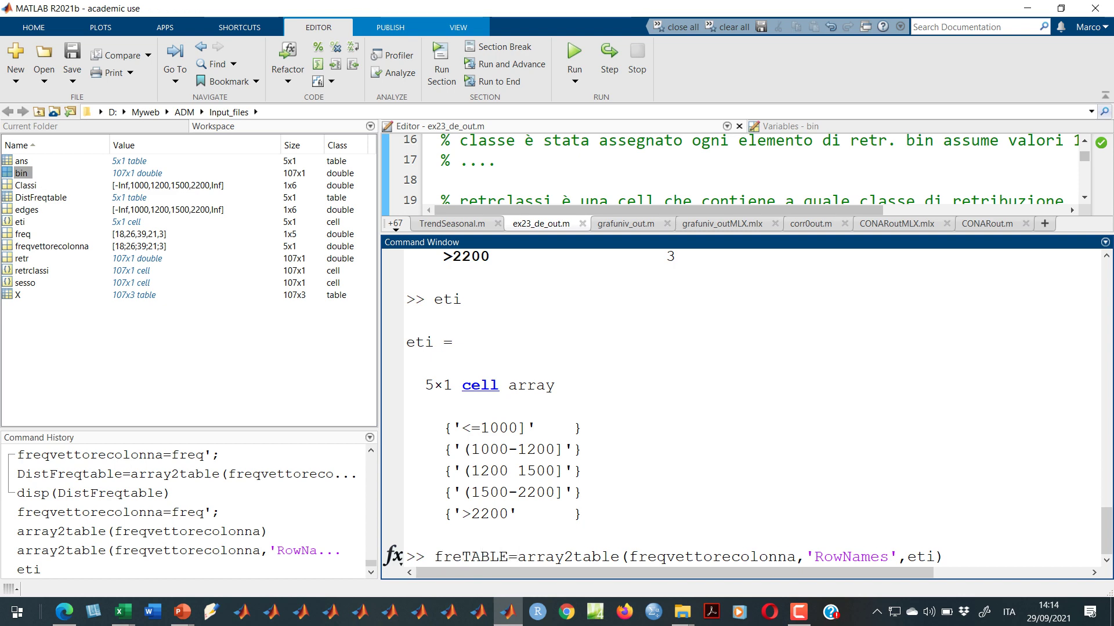
{"action": "key", "text": "Return"}
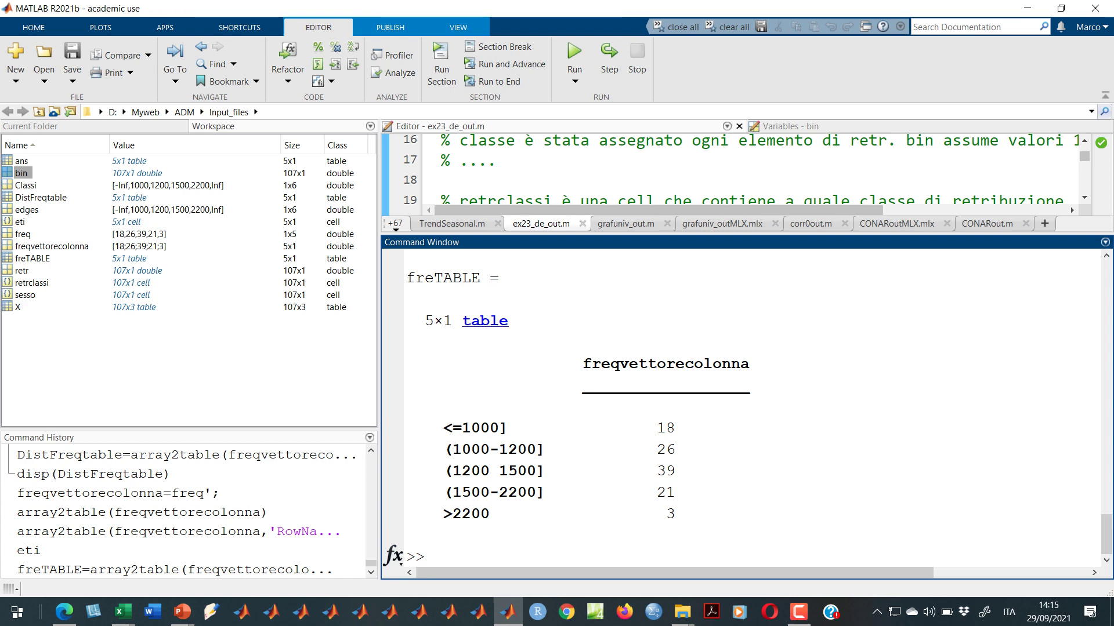
{"action": "left_click_drag", "start_coordinate": [600, 234], "coordinate": [600, 424]}
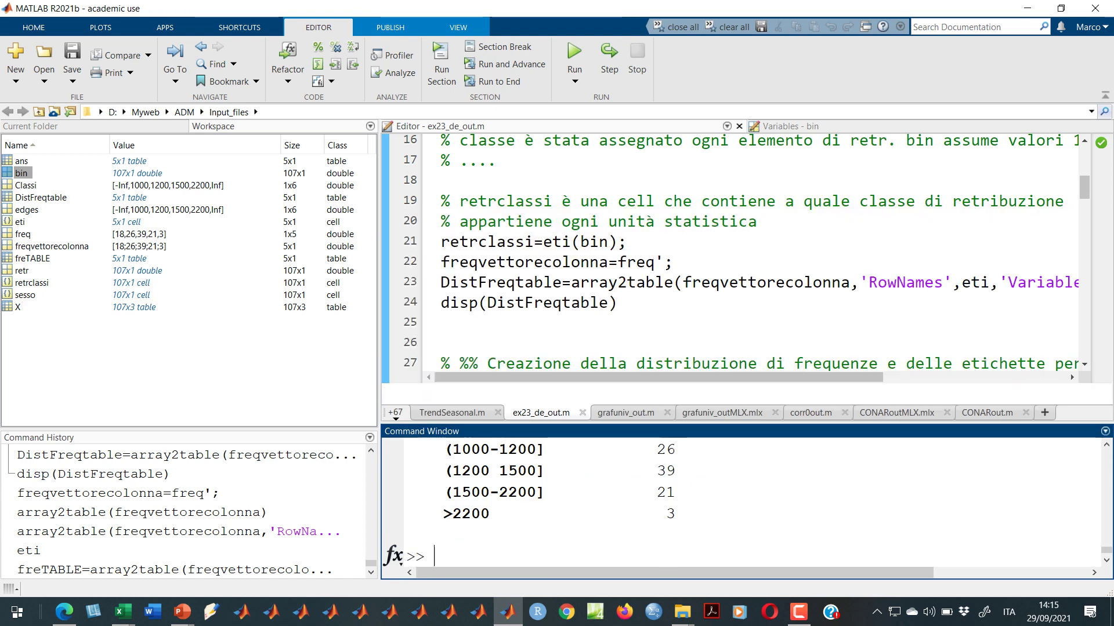
- Scroll the script down to the crosstab section tabulating retrclassi by sesso
{"action": "scroll", "coordinate": [600, 299], "scroll_direction": "down", "scroll_amount": 6}
{"action": "scroll", "coordinate": [597, 261], "scroll_direction": "up", "scroll_amount": 6}
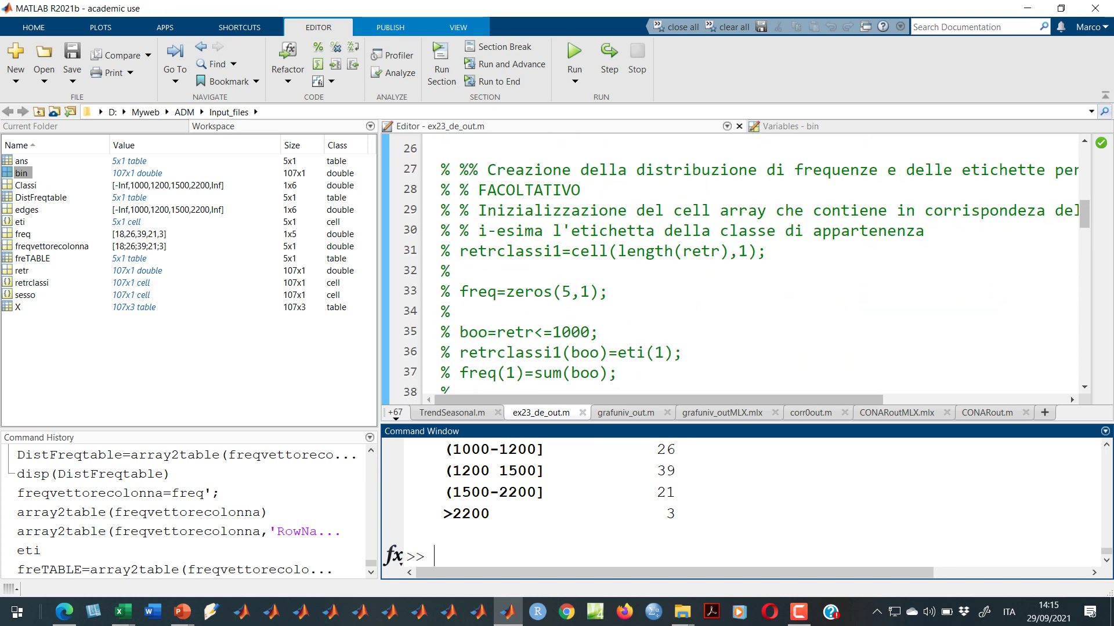
{"action": "scroll", "coordinate": [450, 210], "scroll_direction": "down", "scroll_amount": 3}
{"action": "left_click", "coordinate": [450, 210]}
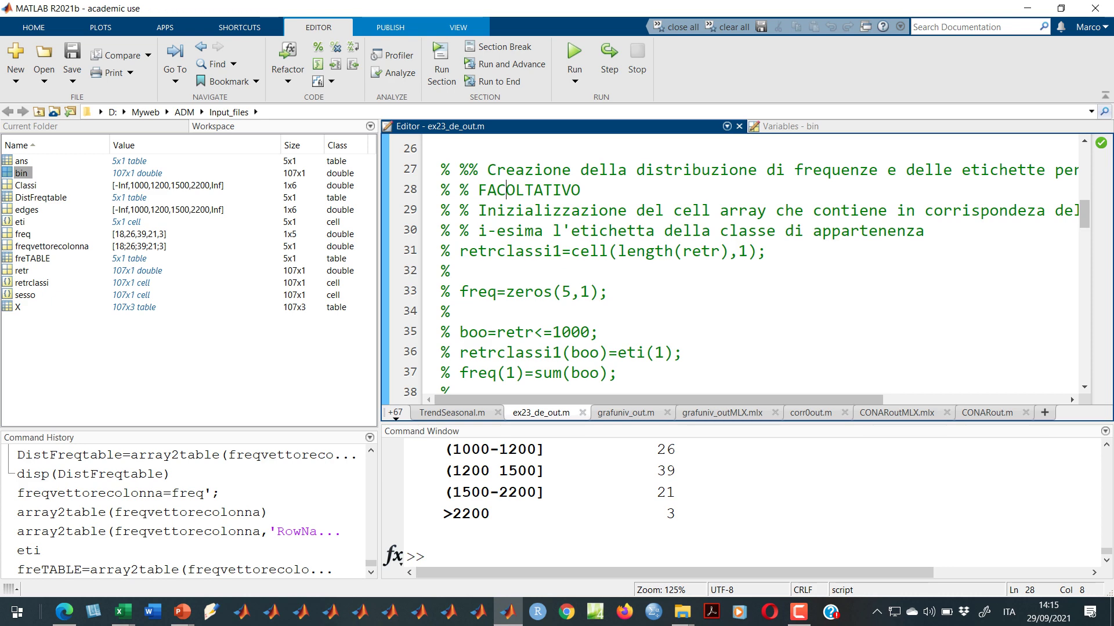
{"action": "scroll", "coordinate": [737, 267], "scroll_direction": "down", "scroll_amount": 16}
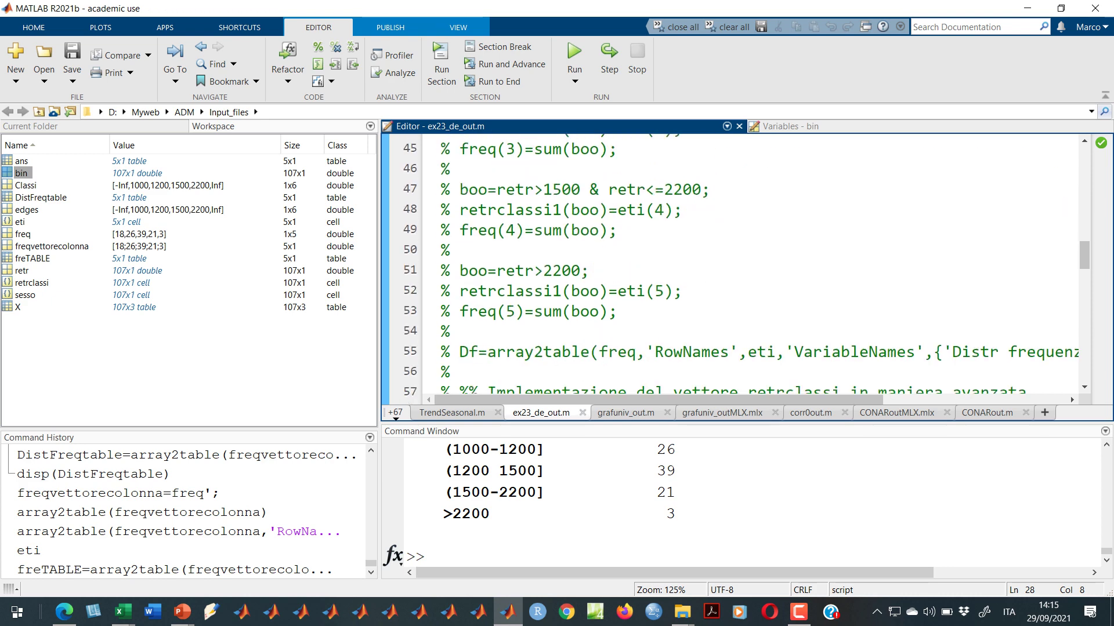
{"action": "scroll", "coordinate": [729, 270], "scroll_direction": "down", "scroll_amount": 1}
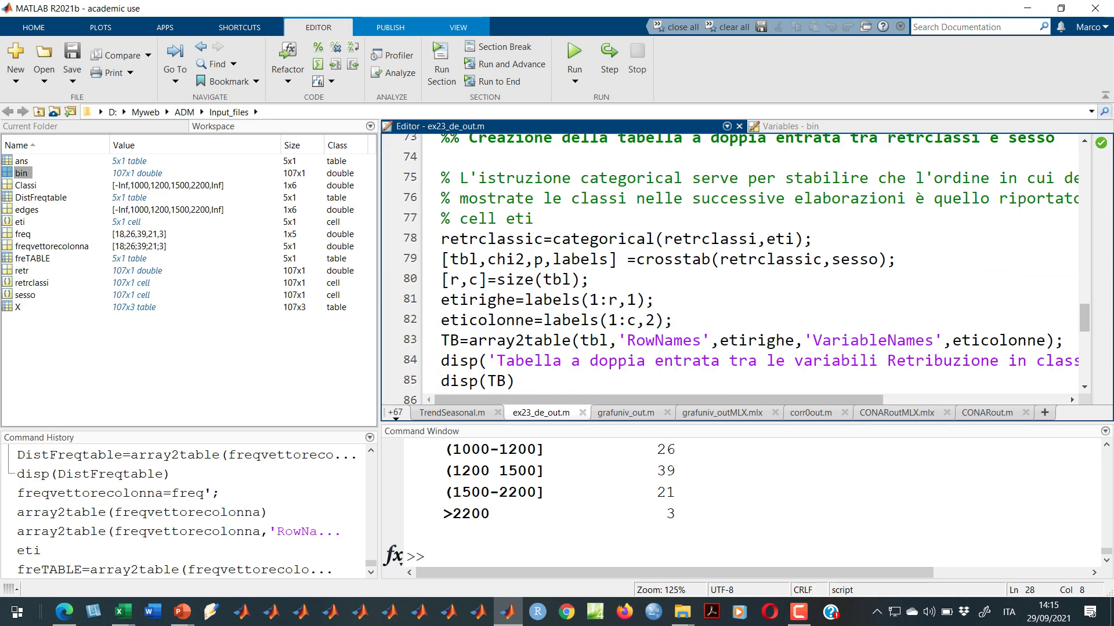
{"action": "left_click", "coordinate": [608, 199]}
- In Excel, select the pivot table's class-by-sex counts in K38:M42
{"action": "mouse_move", "coordinate": [667, 239]}
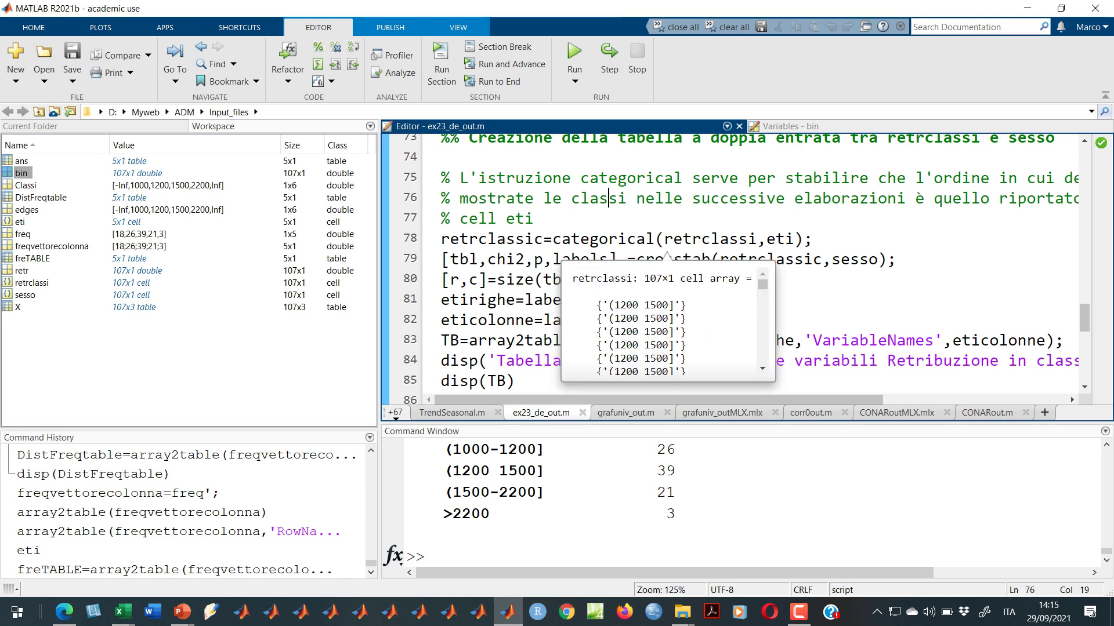
{"action": "key", "text": "alt+Tab"}
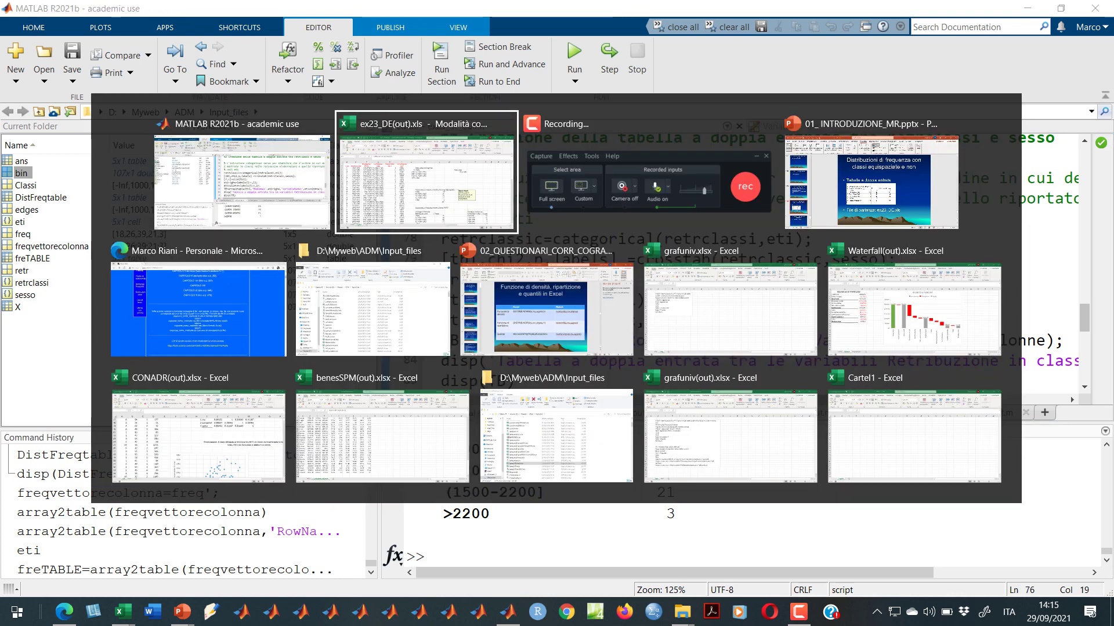
{"action": "scroll", "coordinate": [549, 371], "scroll_direction": "down", "scroll_amount": 7}
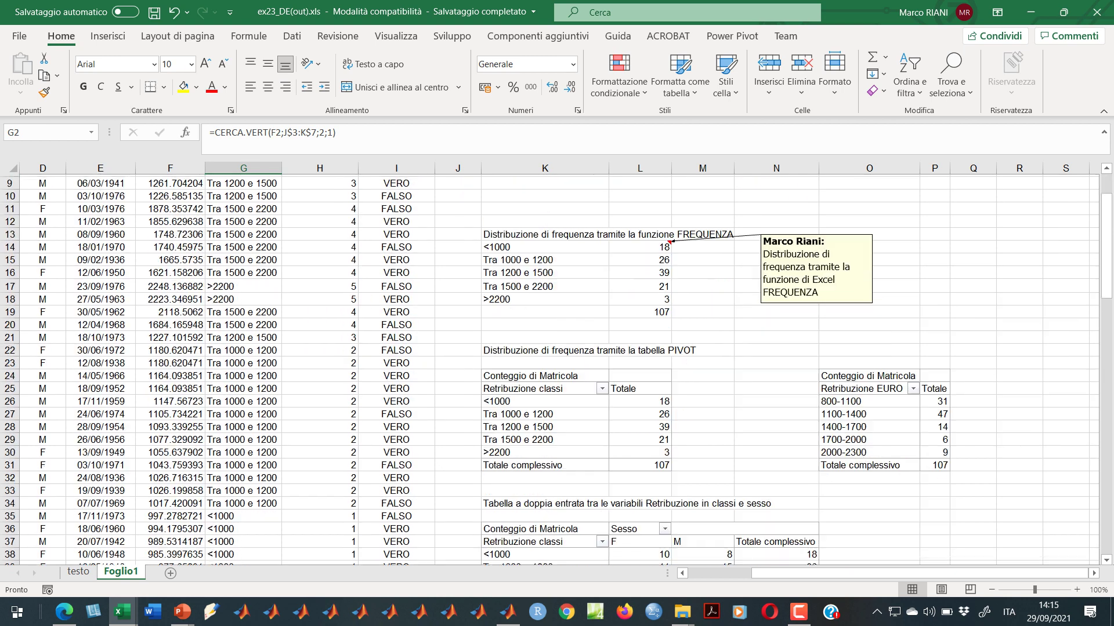
{"action": "scroll", "coordinate": [548, 372], "scroll_direction": "down", "scroll_amount": 1}
{"action": "left_click_drag", "start_coordinate": [505, 347], "coordinate": [705, 398]}
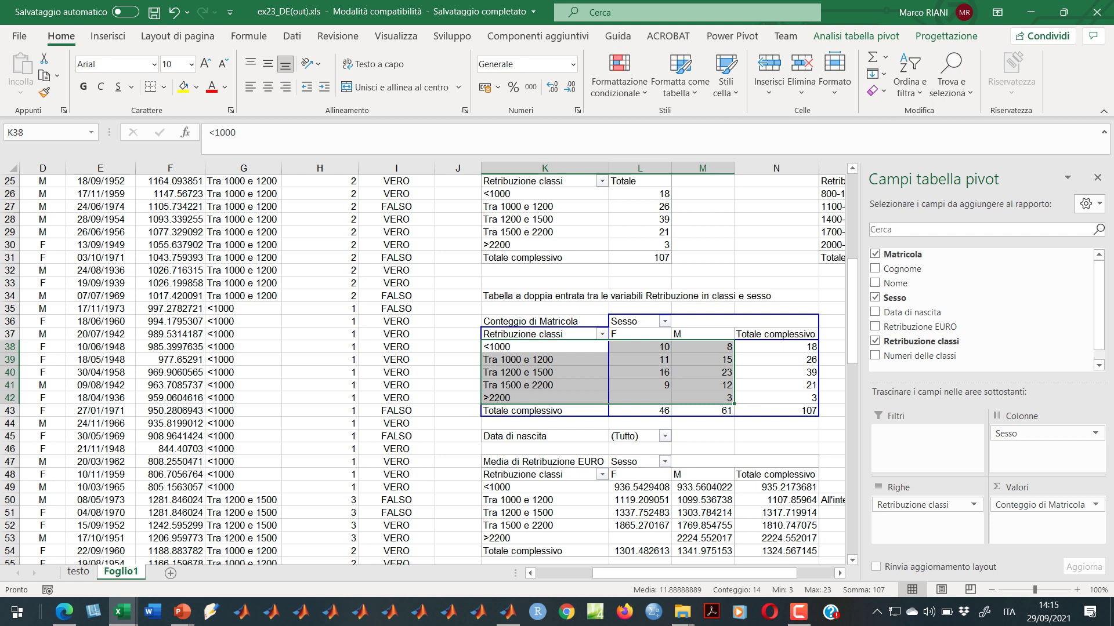
{"action": "key", "text": "alt+Tab"}
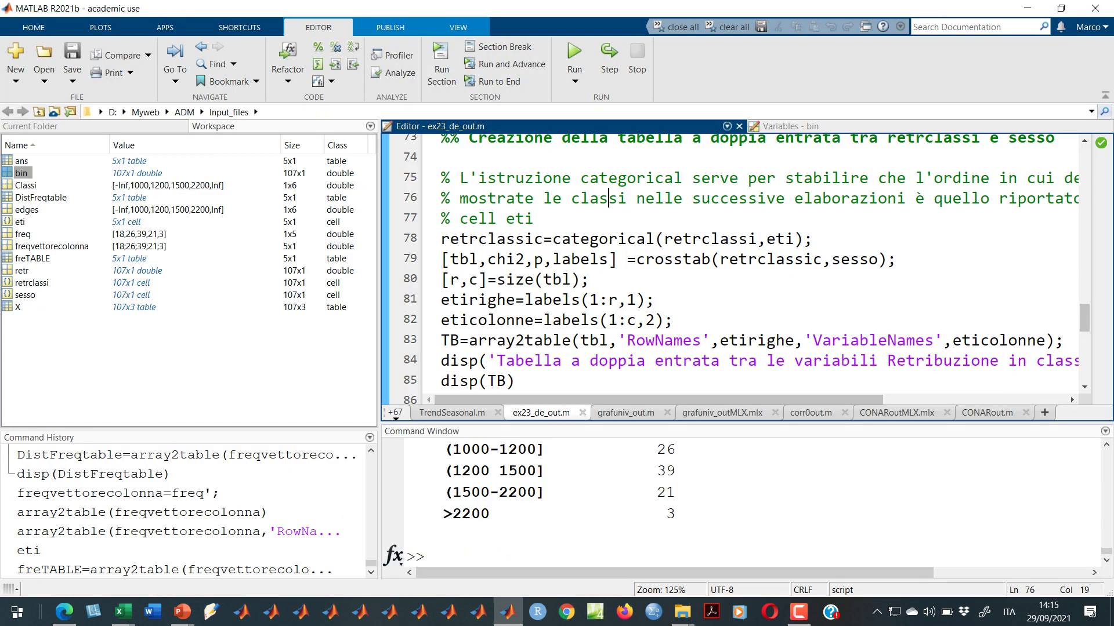
- Check the first salary class in Excel: total 18 in N38, 10 female, 8 male
{"action": "scroll", "coordinate": [742, 499], "scroll_direction": "up", "scroll_amount": 2}
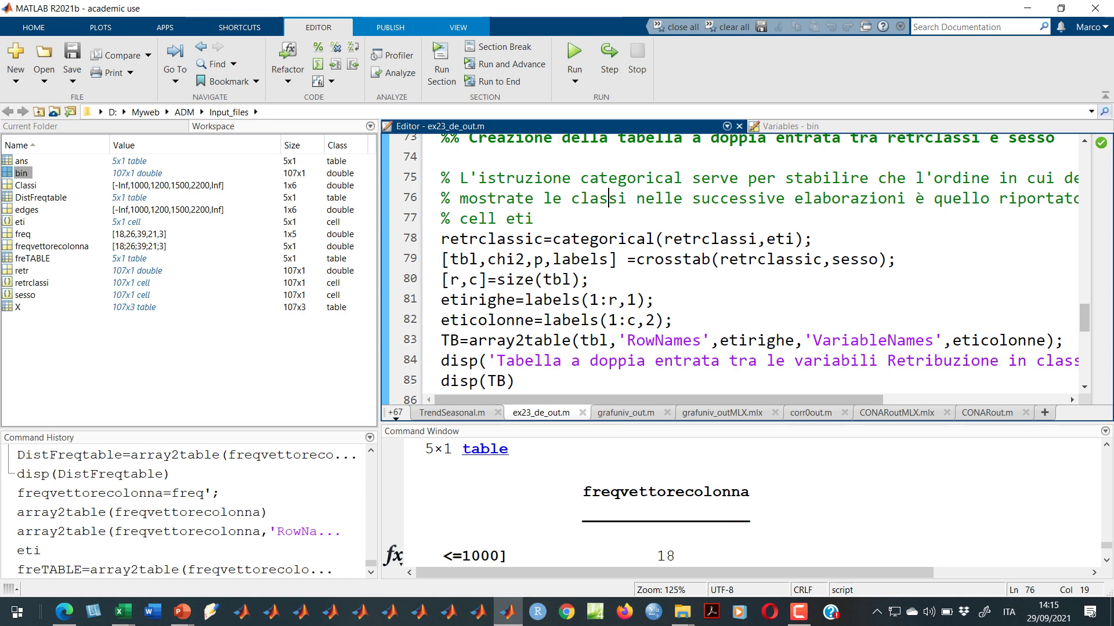
{"action": "scroll", "coordinate": [742, 499], "scroll_direction": "down", "scroll_amount": 2}
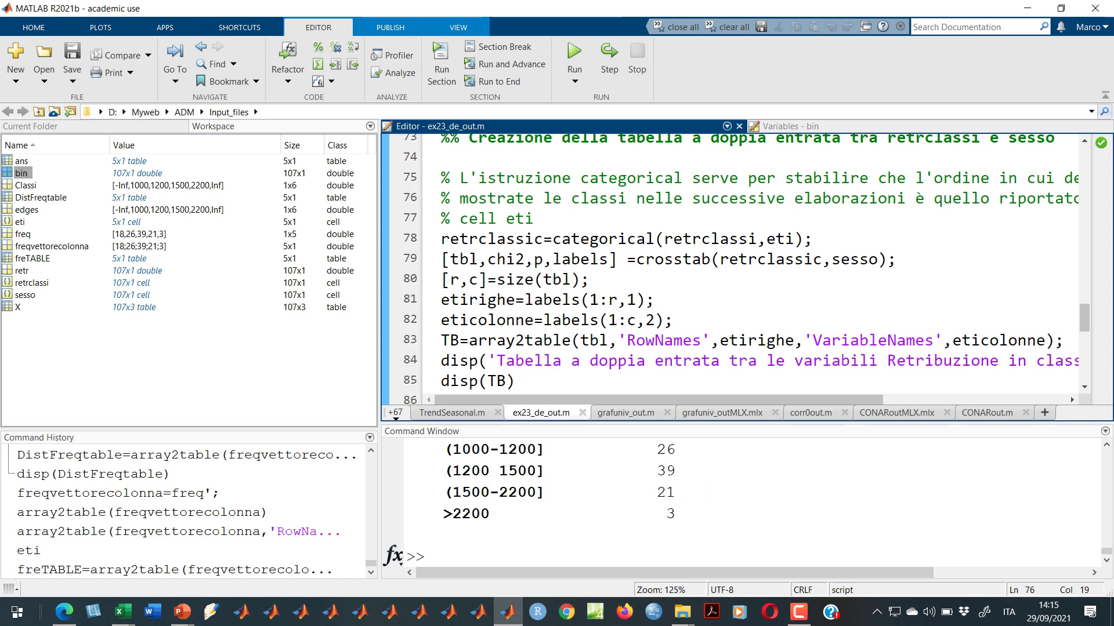
{"action": "scroll", "coordinate": [742, 499], "scroll_direction": "up", "scroll_amount": 2}
{"action": "key", "text": "alt+Tab"}
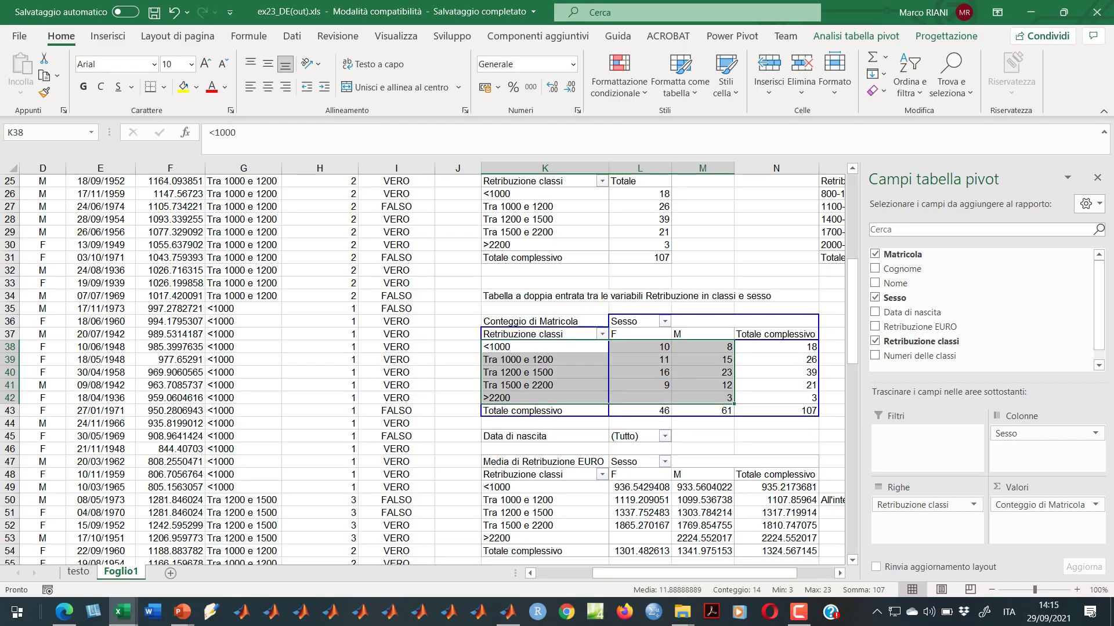
{"action": "left_click", "coordinate": [776, 347]}
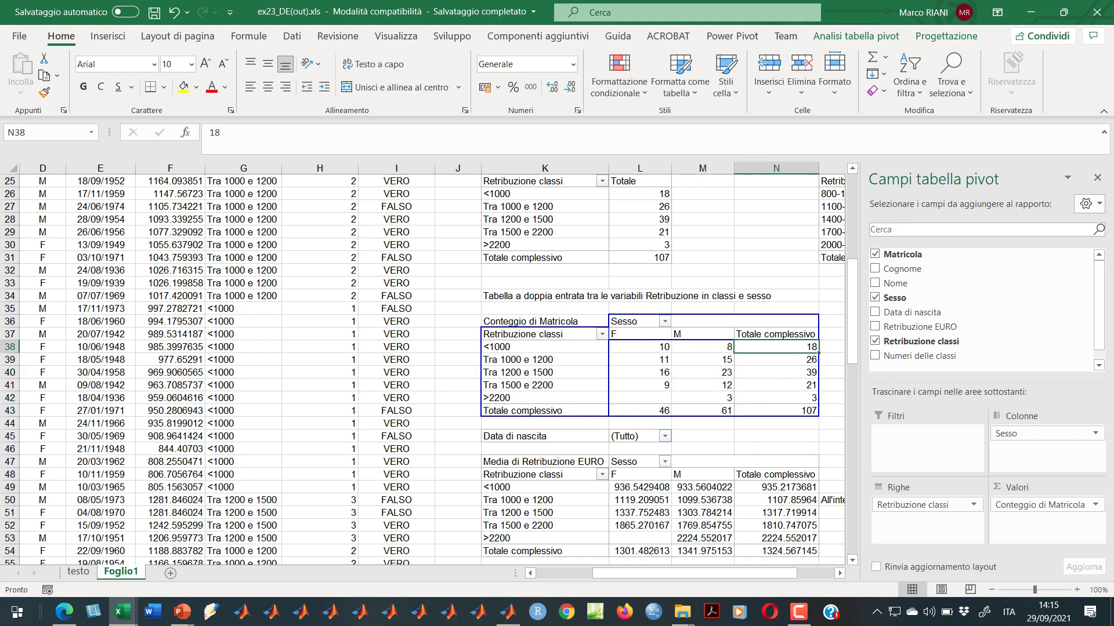
{"action": "left_click", "coordinate": [640, 347]}
{"action": "left_click", "coordinate": [699, 347]}
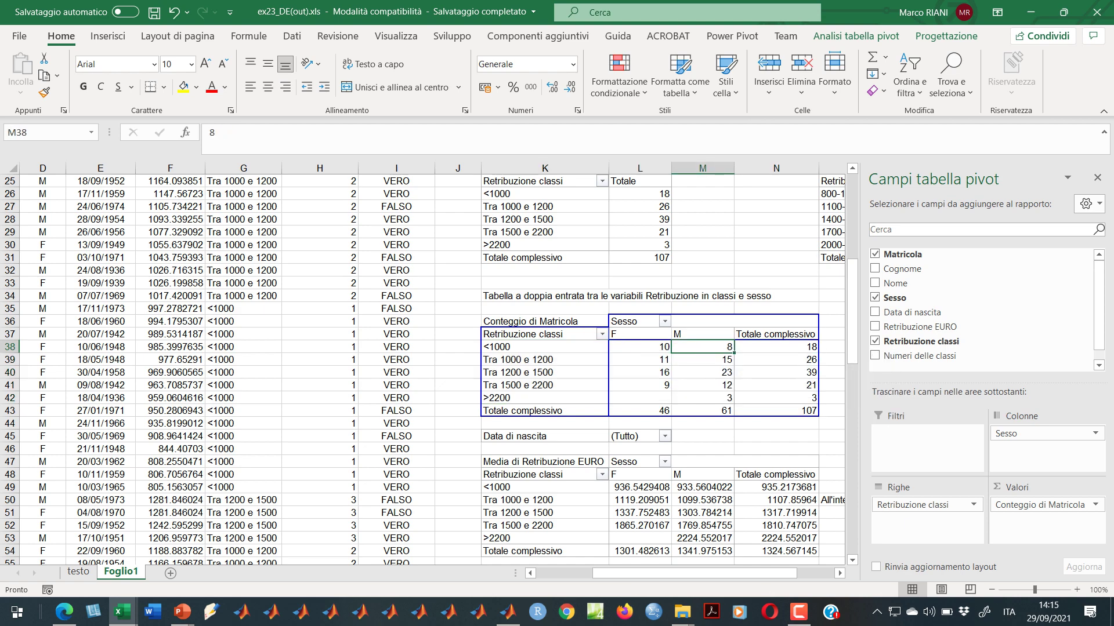
{"action": "key", "text": "alt+Tab"}
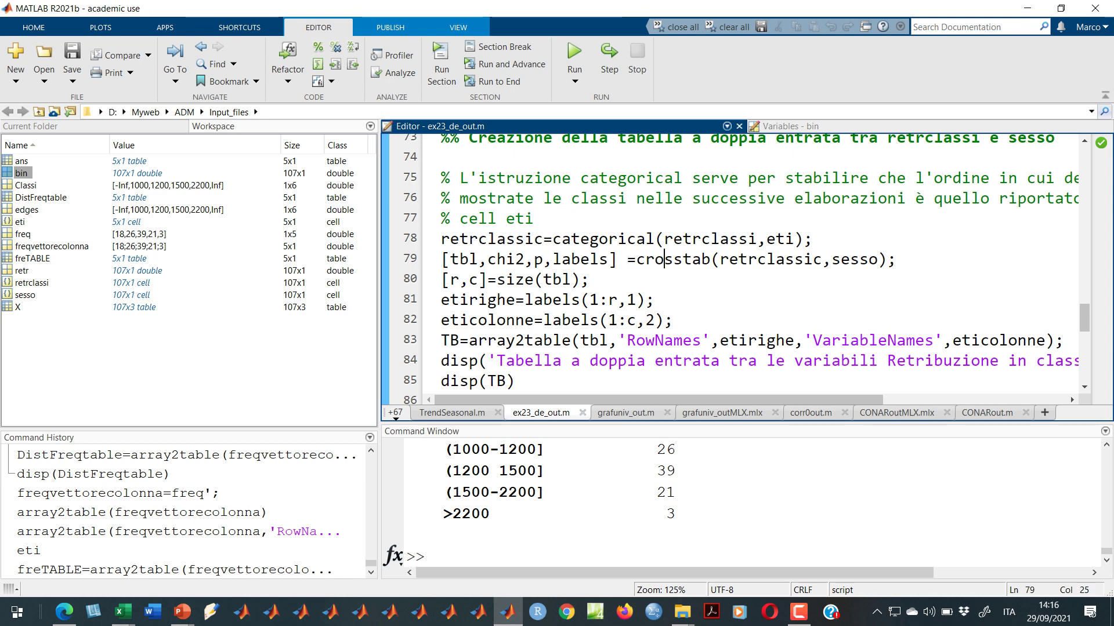
{"action": "double_click", "coordinate": [667, 260]}
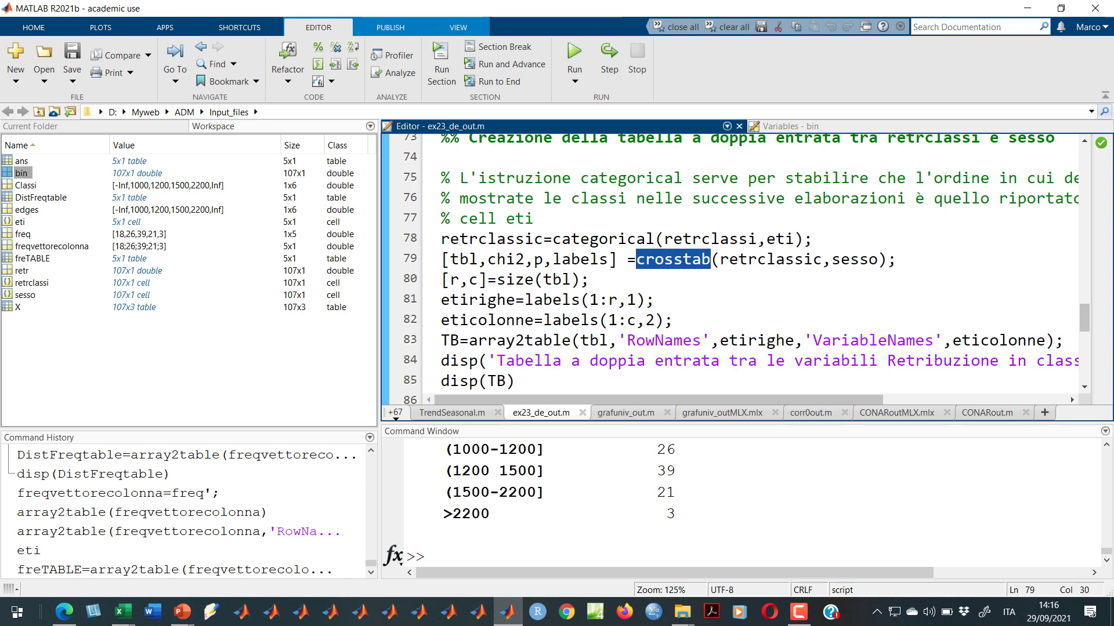
{"action": "left_click", "coordinate": [965, 27]}
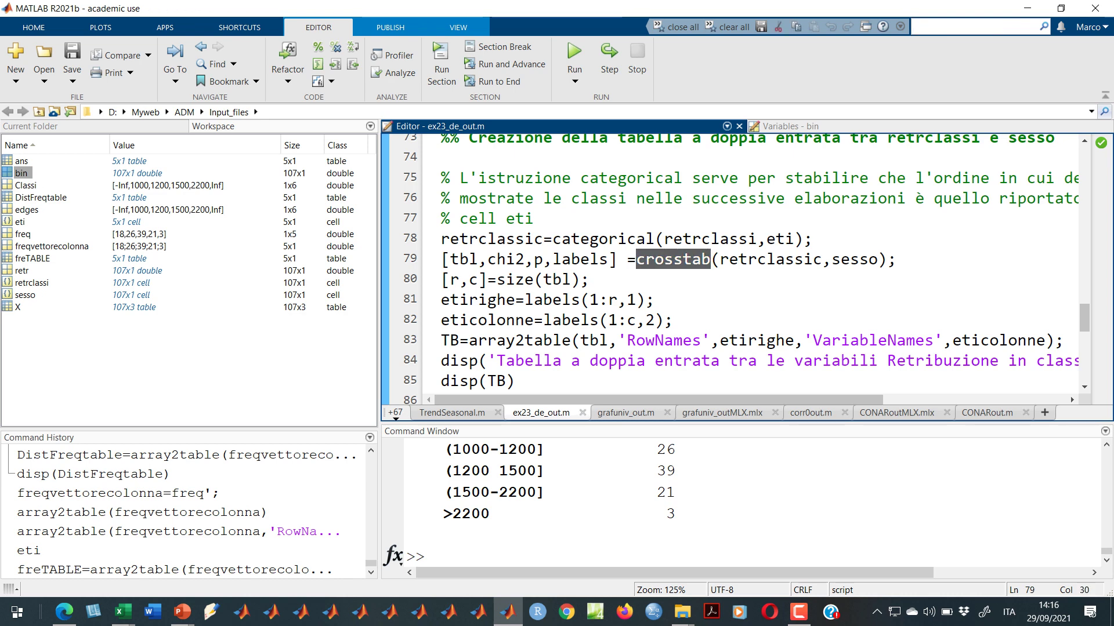
{"action": "type", "text": "cro"}
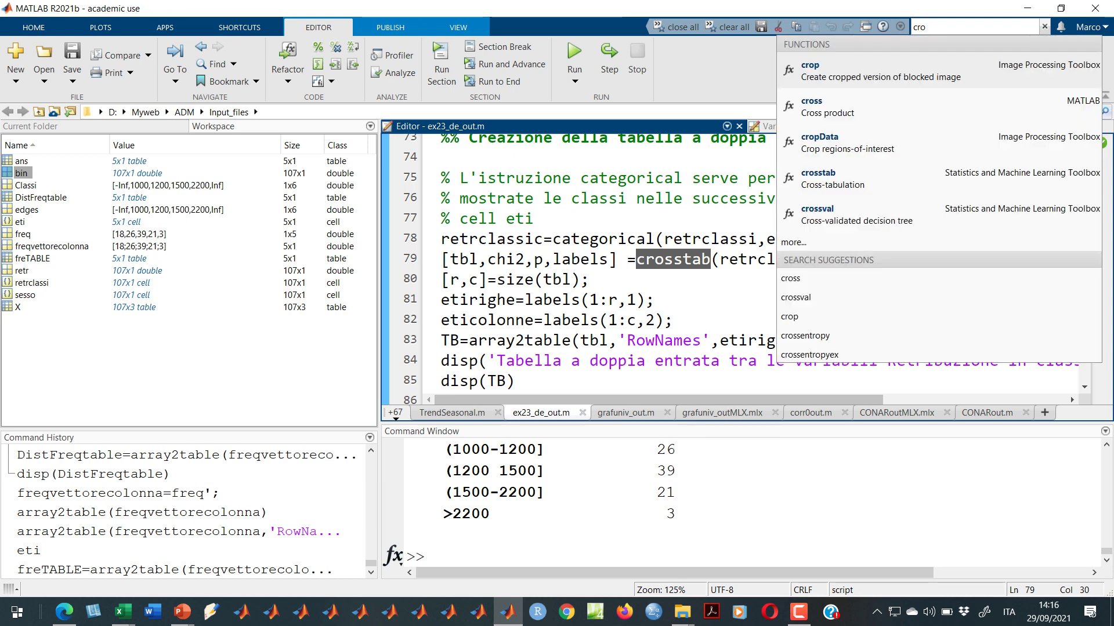
{"action": "type", "text": "ss"}
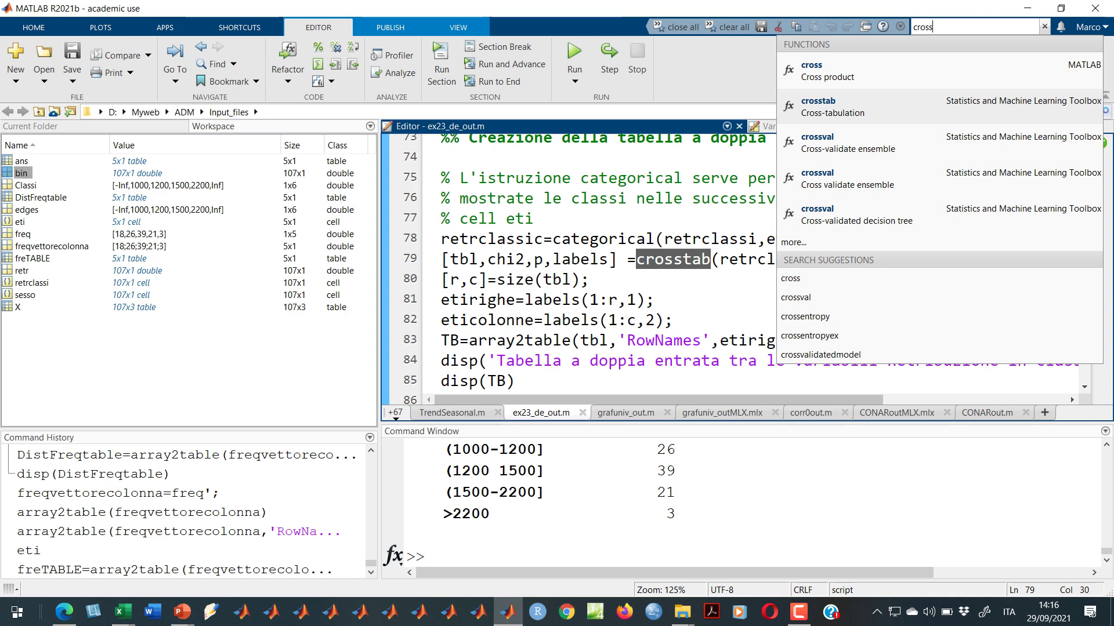
{"action": "left_click", "coordinate": [818, 106]}
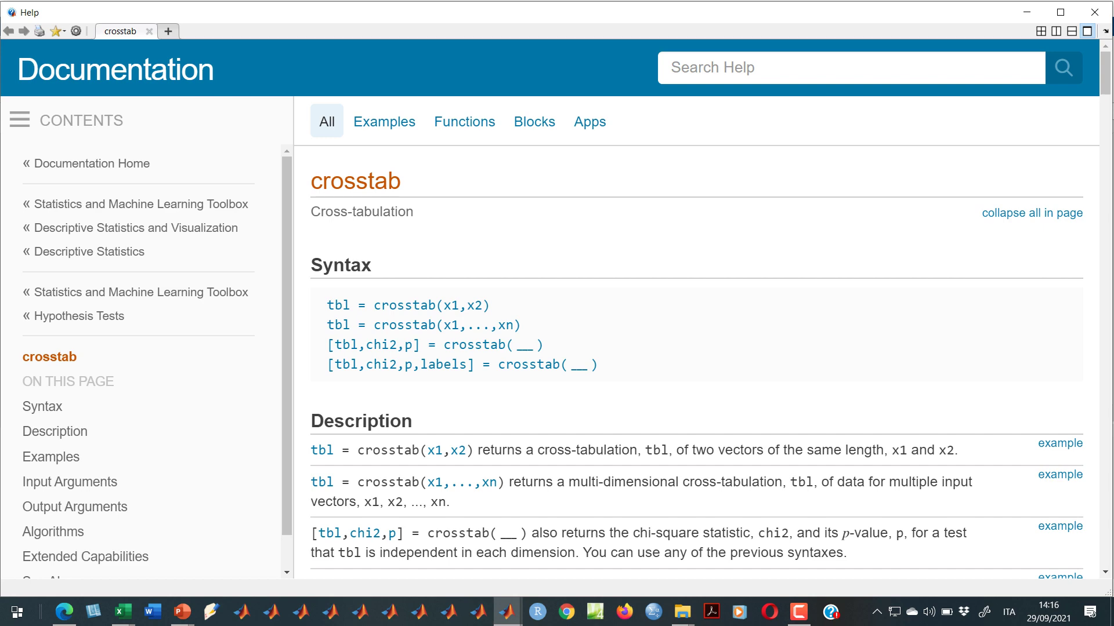
{"action": "key", "text": "alt+Tab"}
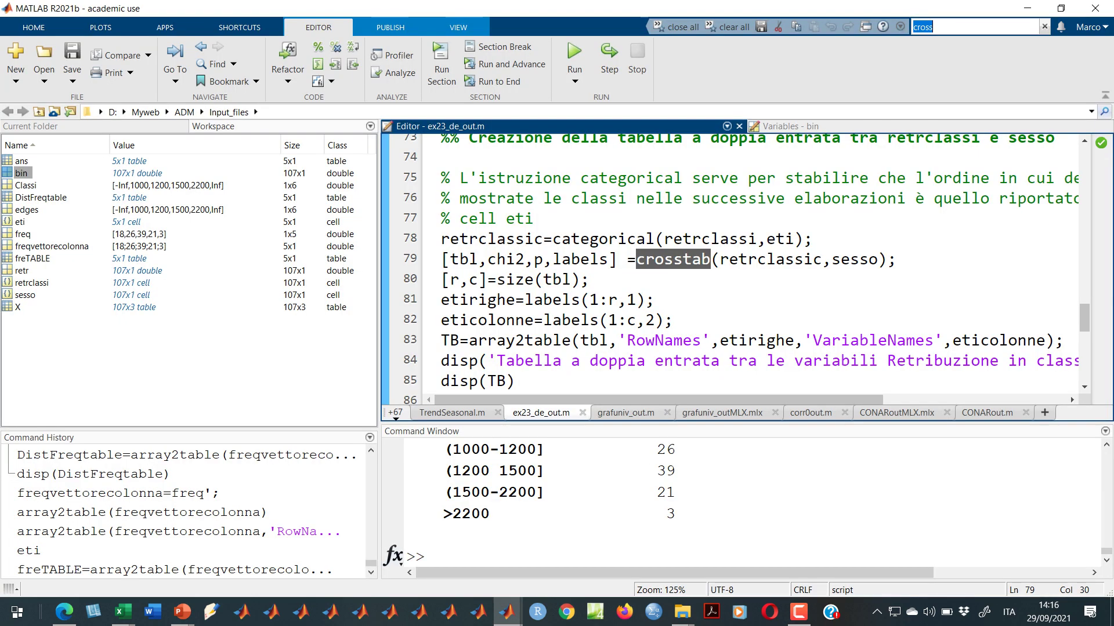
- Copy the crosstab call on script line 79
{"action": "left_click", "coordinate": [757, 239]}
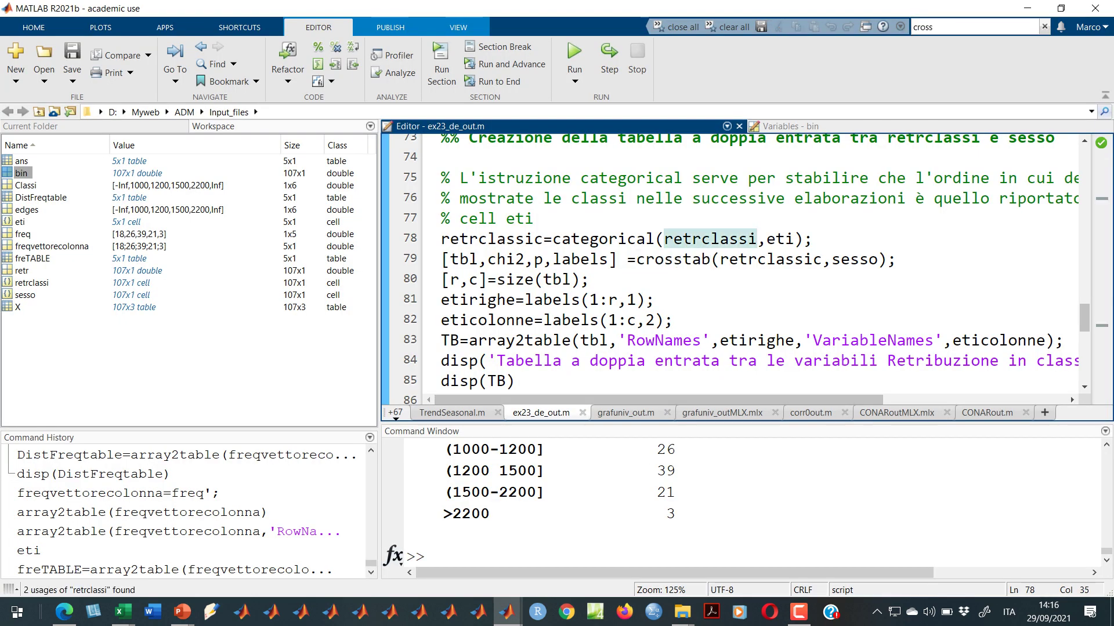
{"action": "mouse_move", "coordinate": [709, 239]}
{"action": "left_click_drag", "start_coordinate": [646, 259], "coordinate": [886, 260]}
{"action": "key", "text": "ctrl+c"}
{"action": "key", "text": "ctrl+0"}
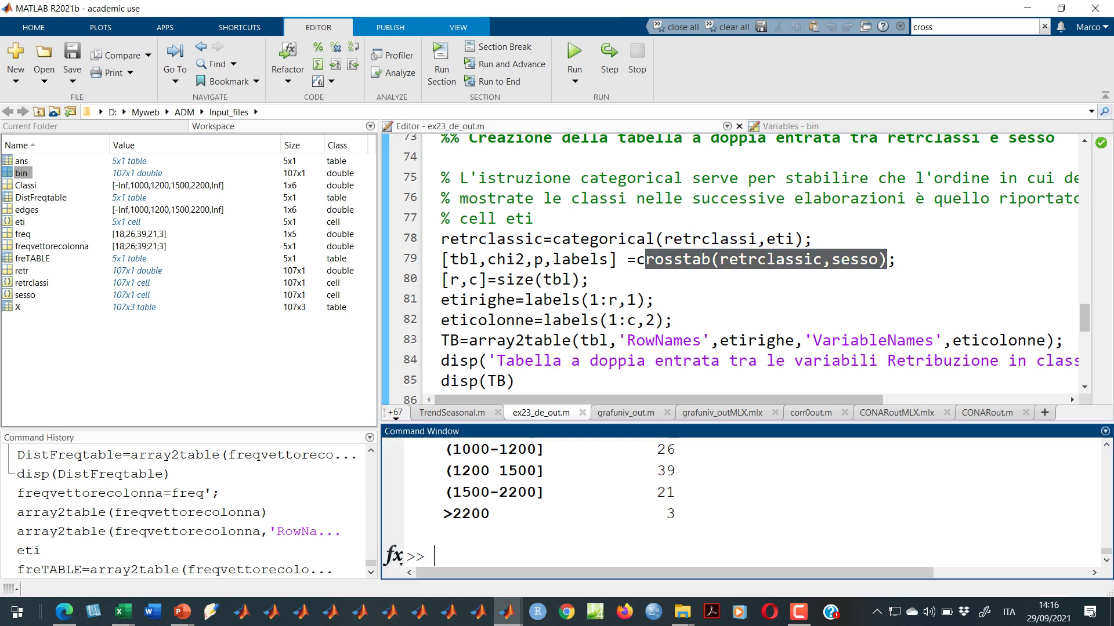
- Display the values of sesso and retrclassi in the Command Window
{"action": "type", "text": "sesso"}
{"action": "key", "text": "Return"}
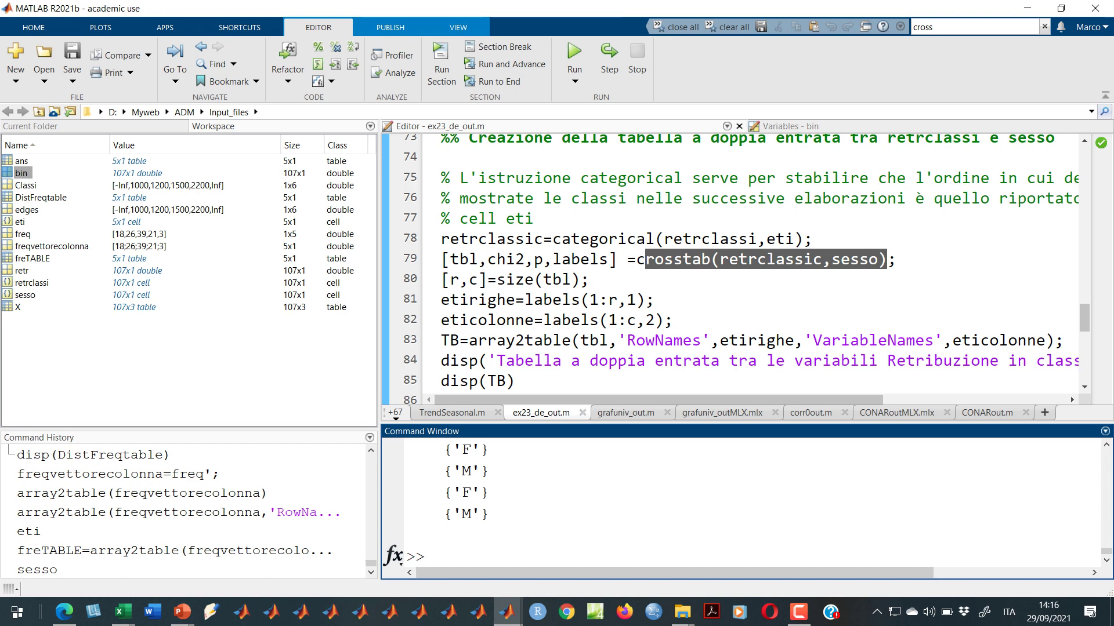
{"action": "type", "text": "retrclassi"}
{"action": "key", "text": "Return"}
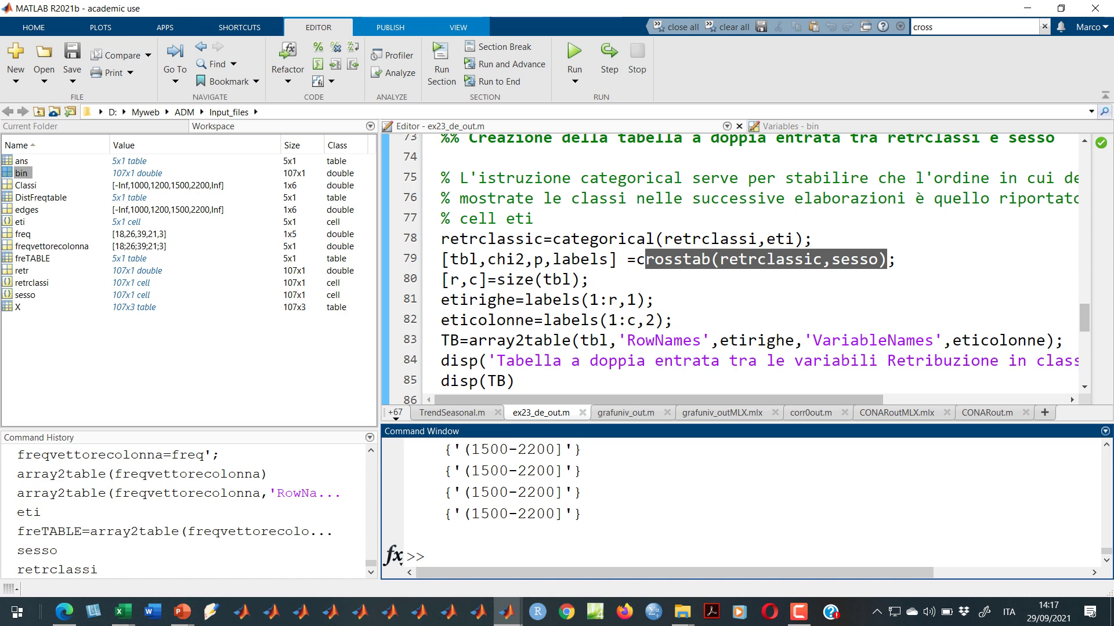
- Open sesso and retrclassi in the Variables editor, ending on the sesso values
{"action": "double_click", "coordinate": [24, 295]}
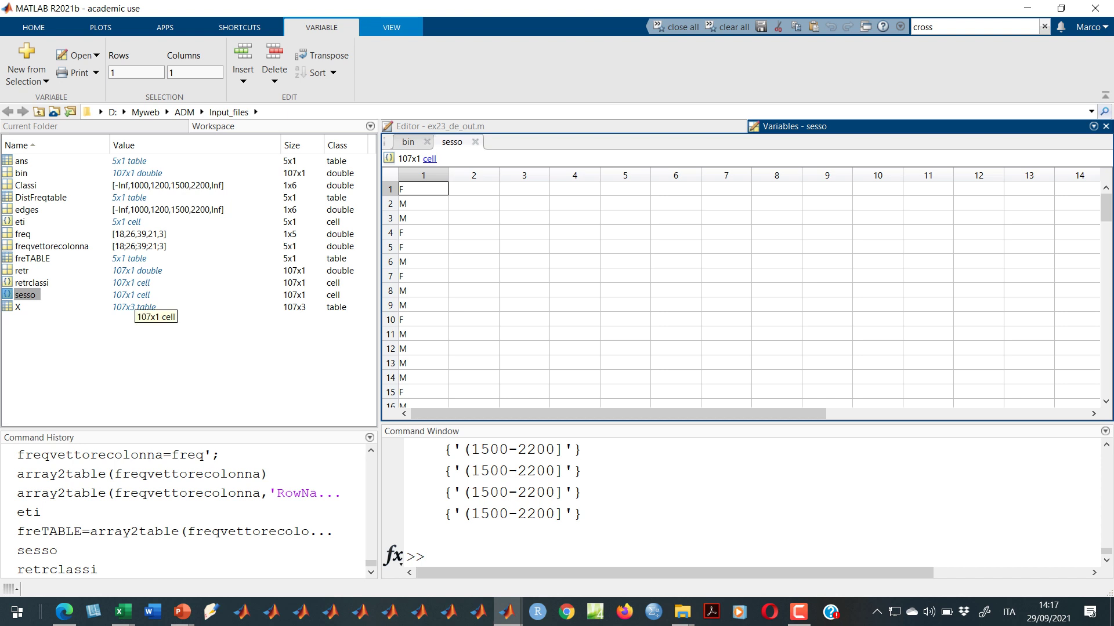
{"action": "double_click", "coordinate": [133, 283]}
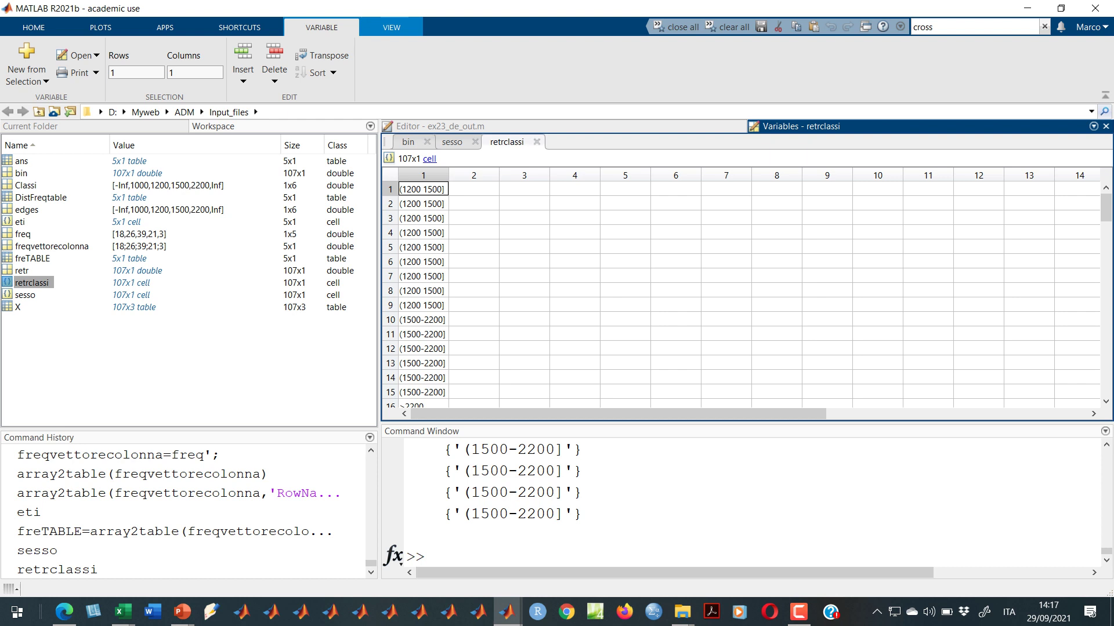
{"action": "scroll", "coordinate": [742, 290], "scroll_direction": "down", "scroll_amount": 13}
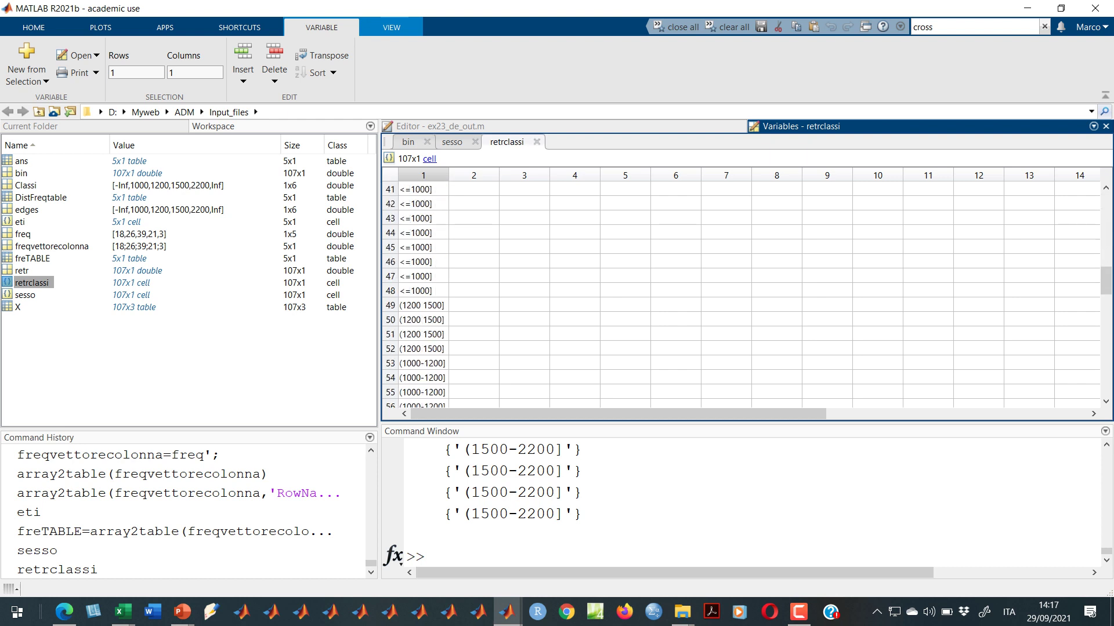
{"action": "scroll", "coordinate": [742, 290], "scroll_direction": "up", "scroll_amount": 13}
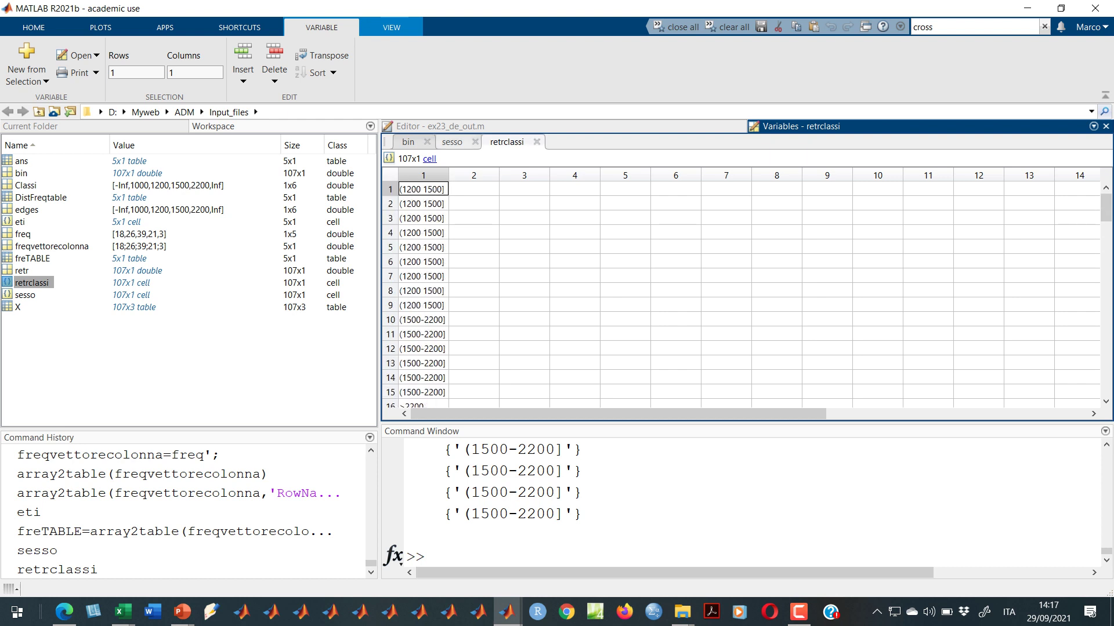
{"action": "left_click", "coordinate": [452, 141]}
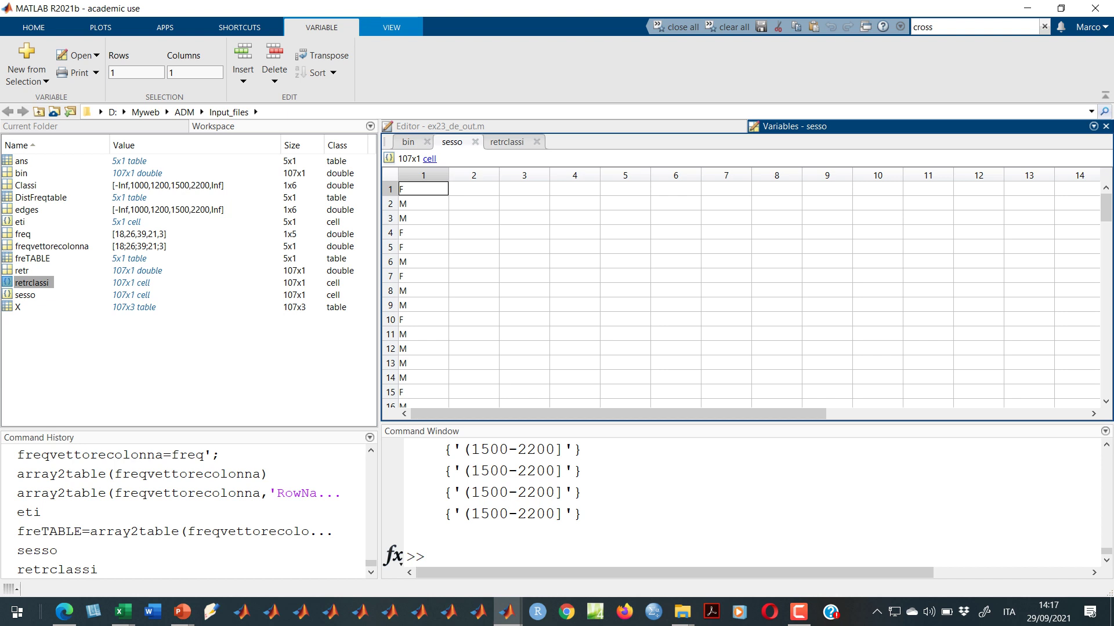
- Enter crosstab(retr,classi) at the Command Window prompt
{"action": "left_click", "coordinate": [435, 556]}
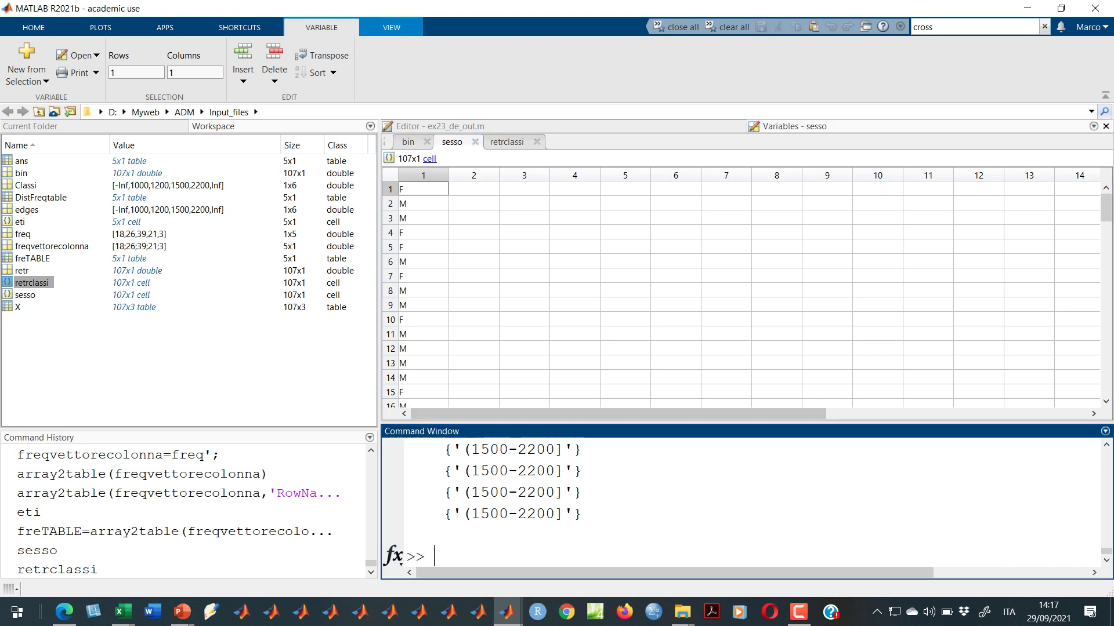
{"action": "type", "text": "cor"}
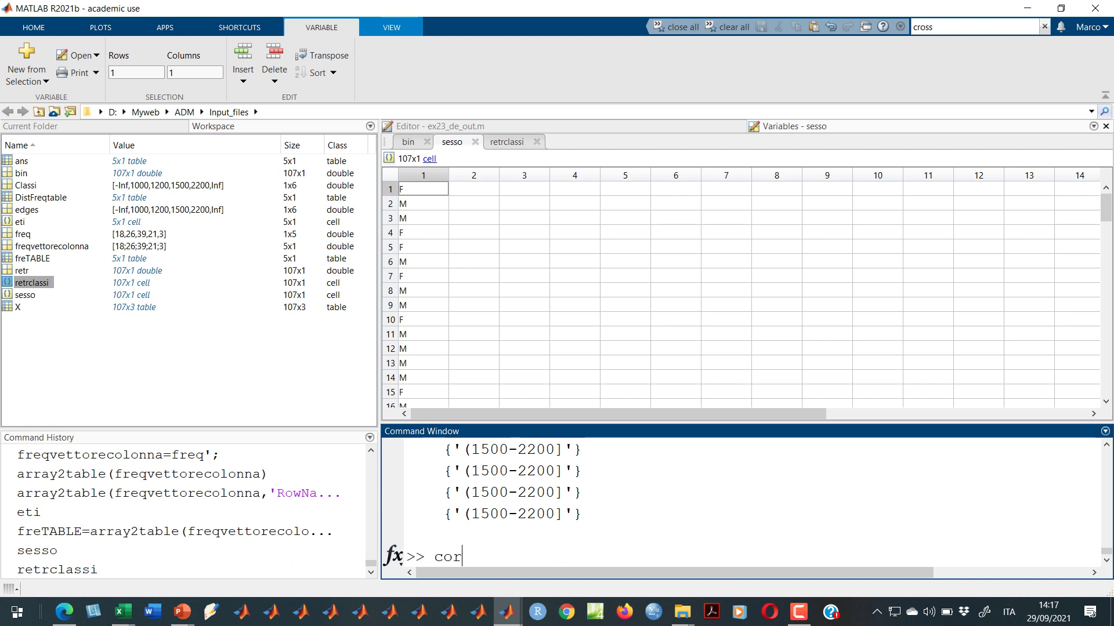
{"action": "key", "text": "BackSpace"}
{"action": "key", "text": "BackSpace"}
{"action": "type", "text": "rosstab(retr"}
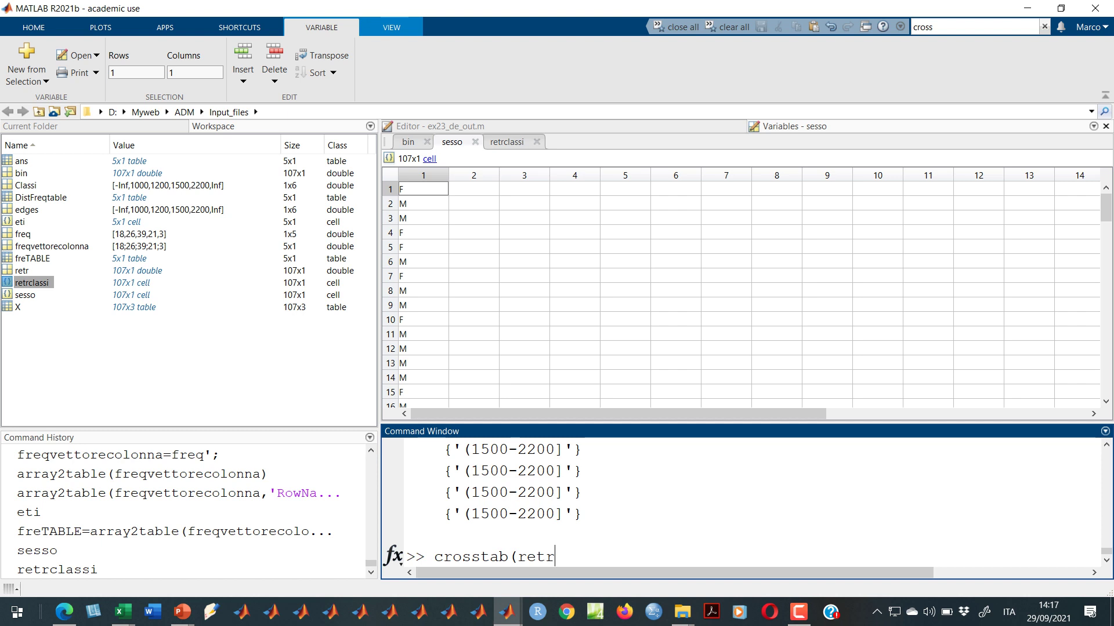
{"action": "type", "text": ",classi)"}
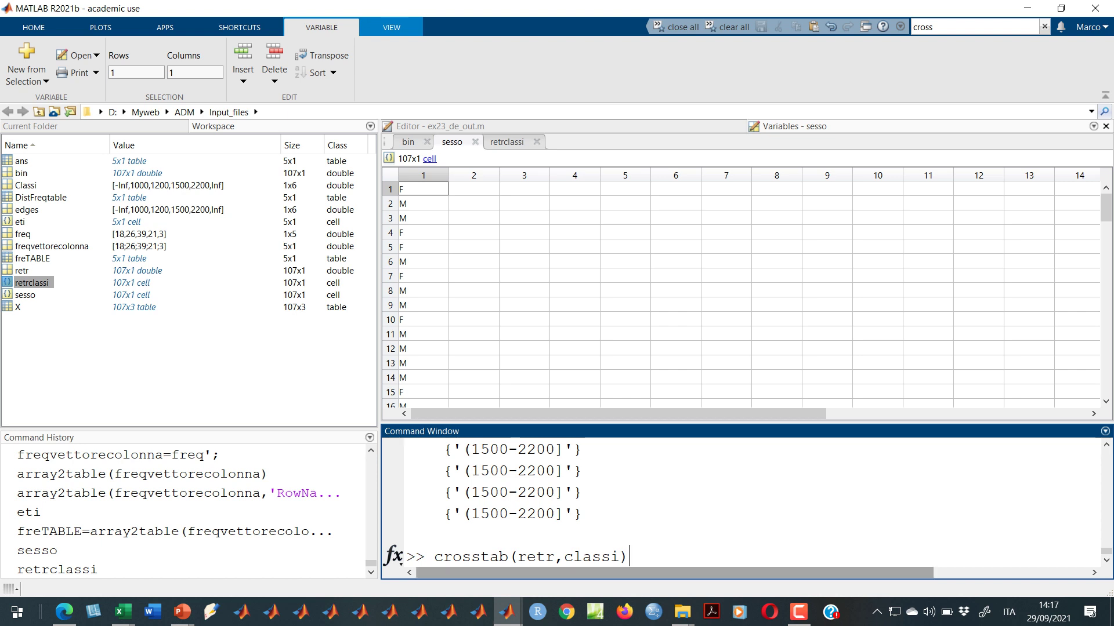
- Check the retrclassi salary classes in rows 19, 14 and 6
{"action": "left_click", "coordinate": [506, 142]}
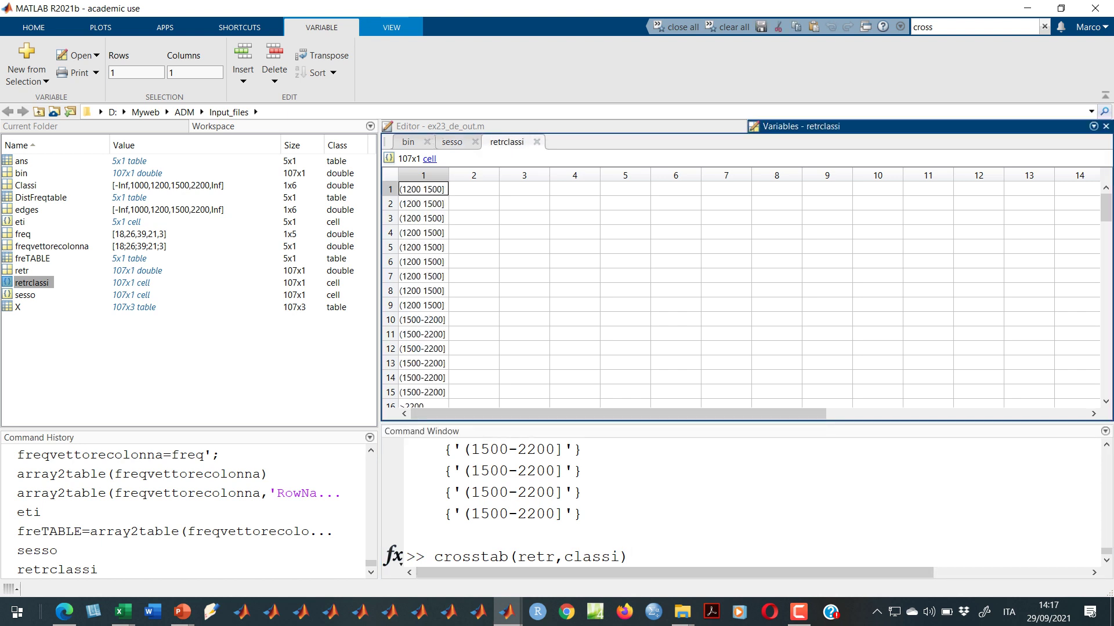
{"action": "scroll", "coordinate": [740, 290], "scroll_direction": "down", "scroll_amount": 3}
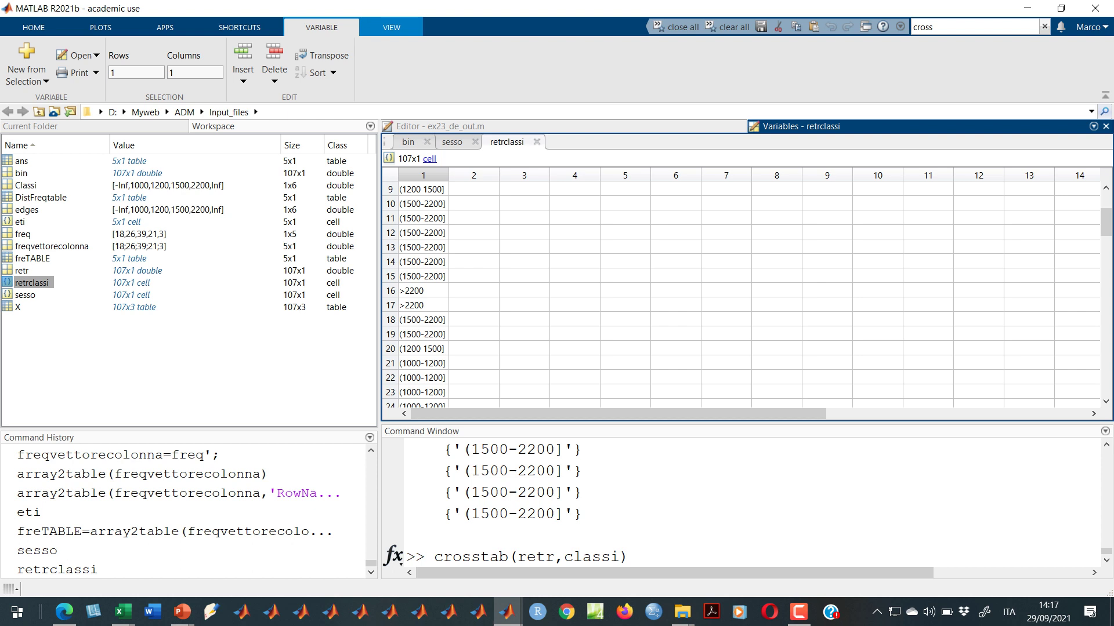
{"action": "left_click", "coordinate": [423, 335]}
{"action": "left_click", "coordinate": [423, 262]}
{"action": "scroll", "coordinate": [423, 262], "scroll_direction": "up", "scroll_amount": 3}
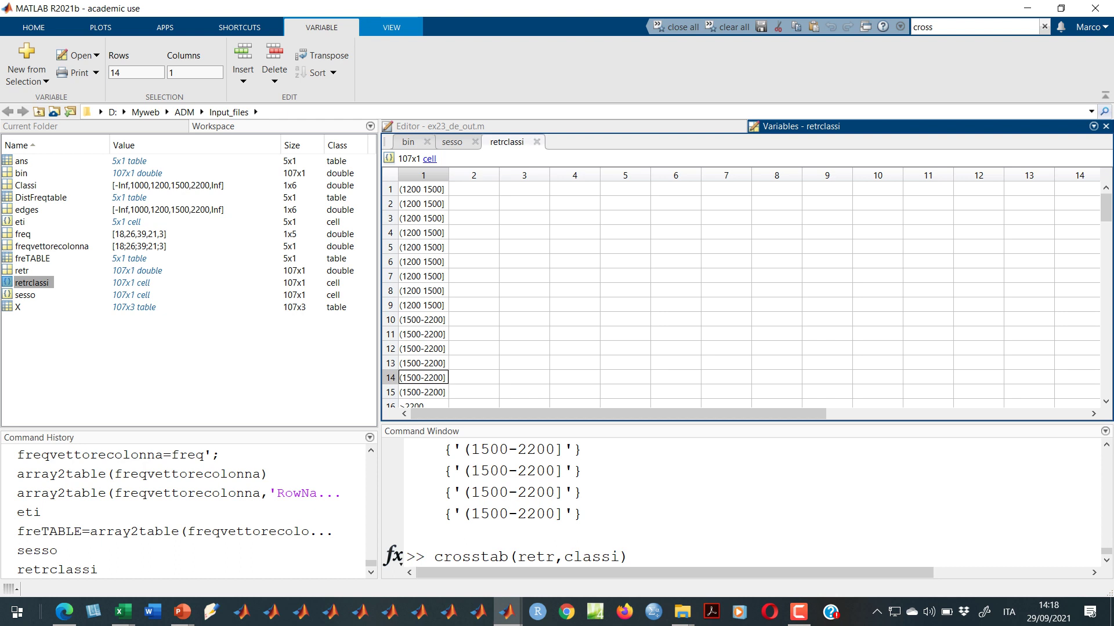
{"action": "left_click", "coordinate": [423, 263]}
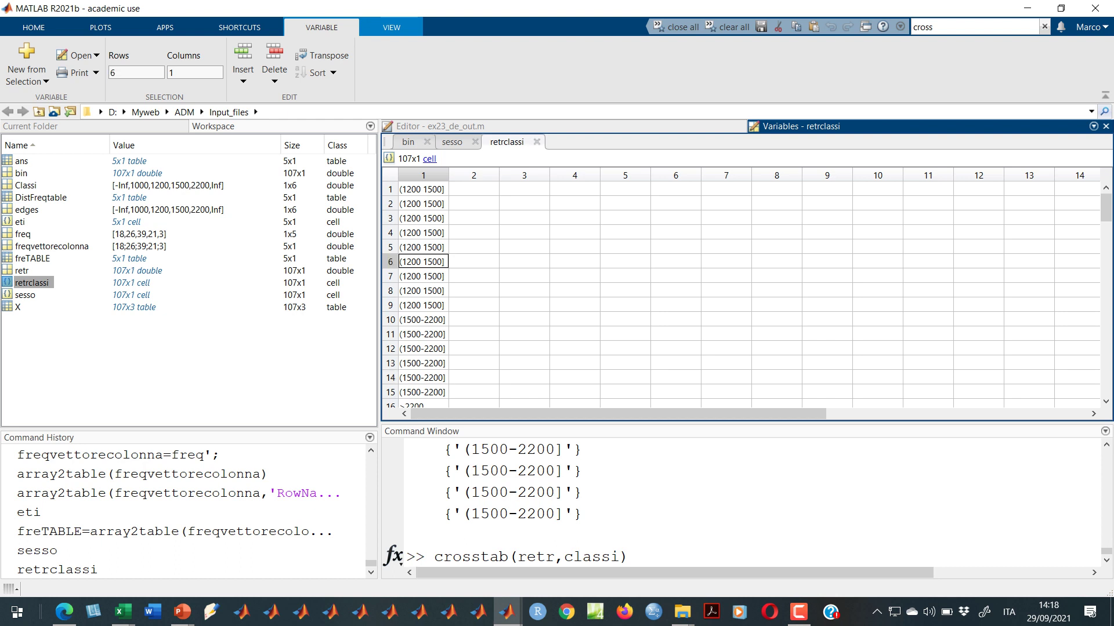
- Run the crosstab of retr against Classi and compare it with the script's crosstab call
{"action": "left_click", "coordinate": [629, 557]}
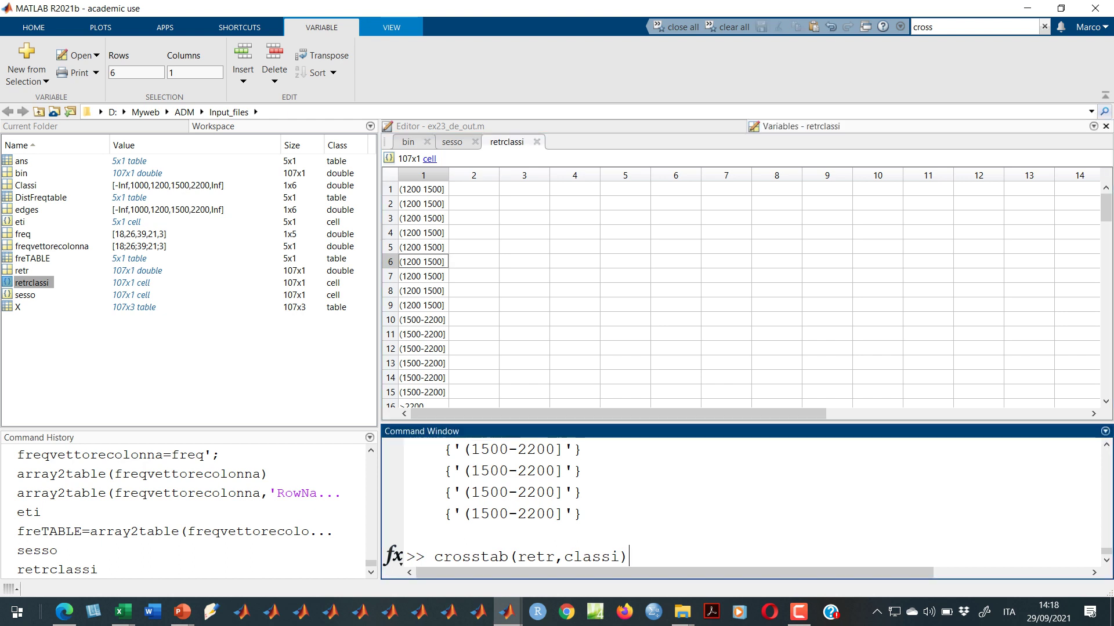
{"action": "key", "text": "Return"}
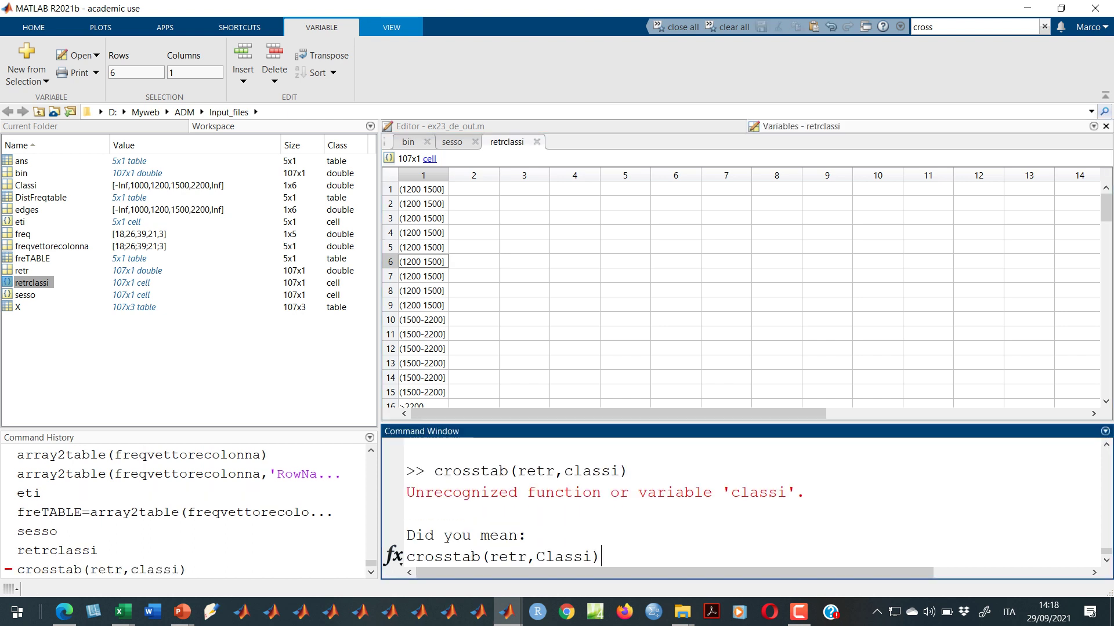
{"action": "key", "text": "Return"}
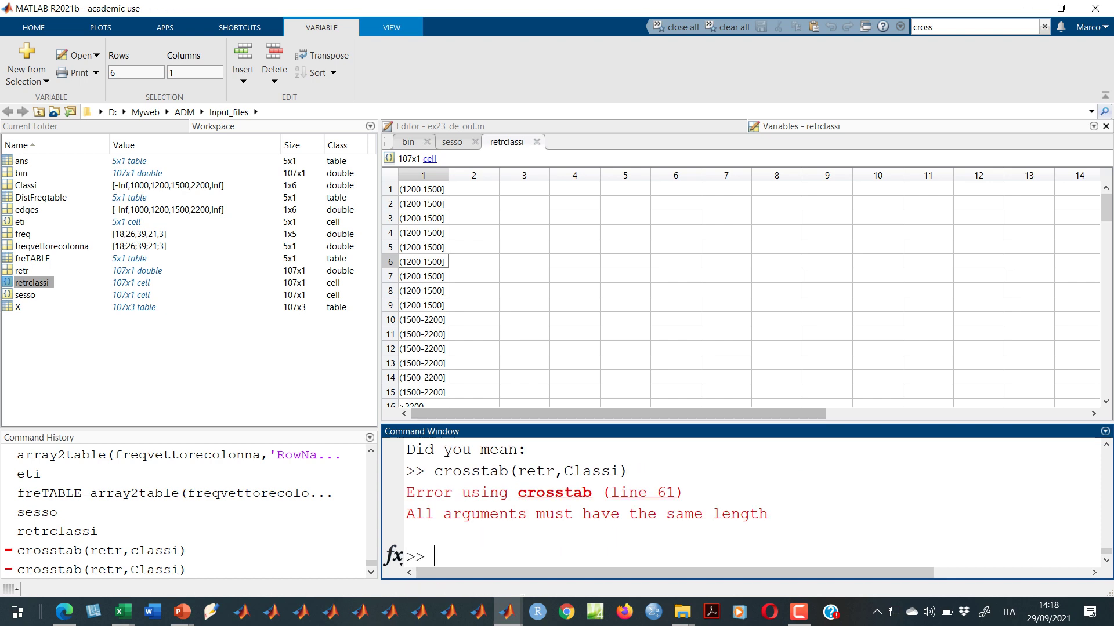
{"action": "left_click", "coordinate": [439, 127]}
{"action": "left_click", "coordinate": [591, 279]}
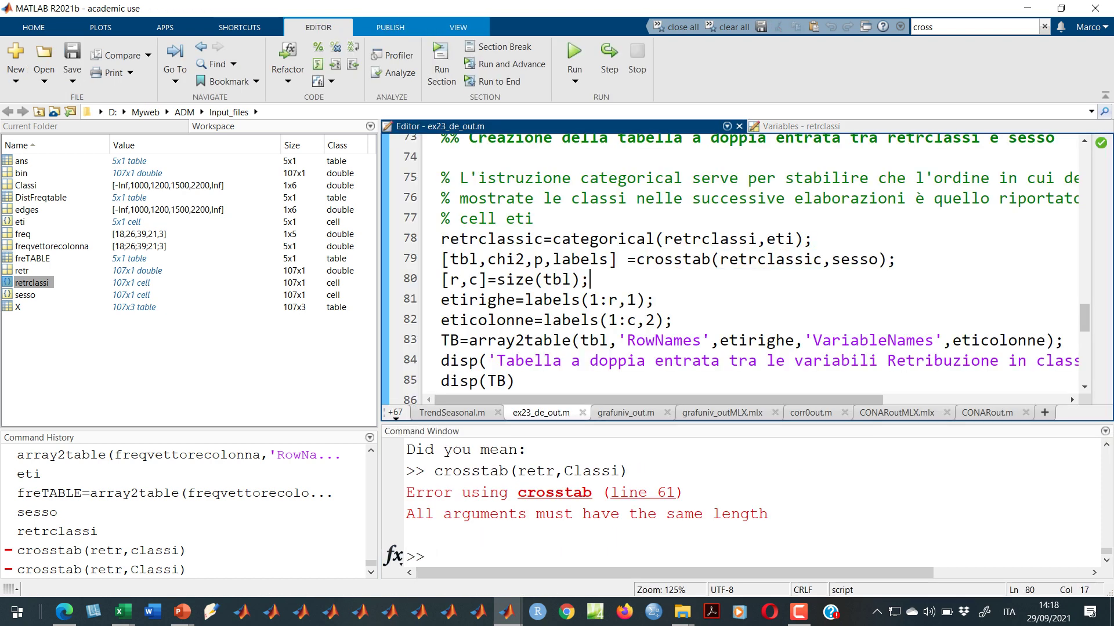
{"action": "mouse_move", "coordinate": [708, 239]}
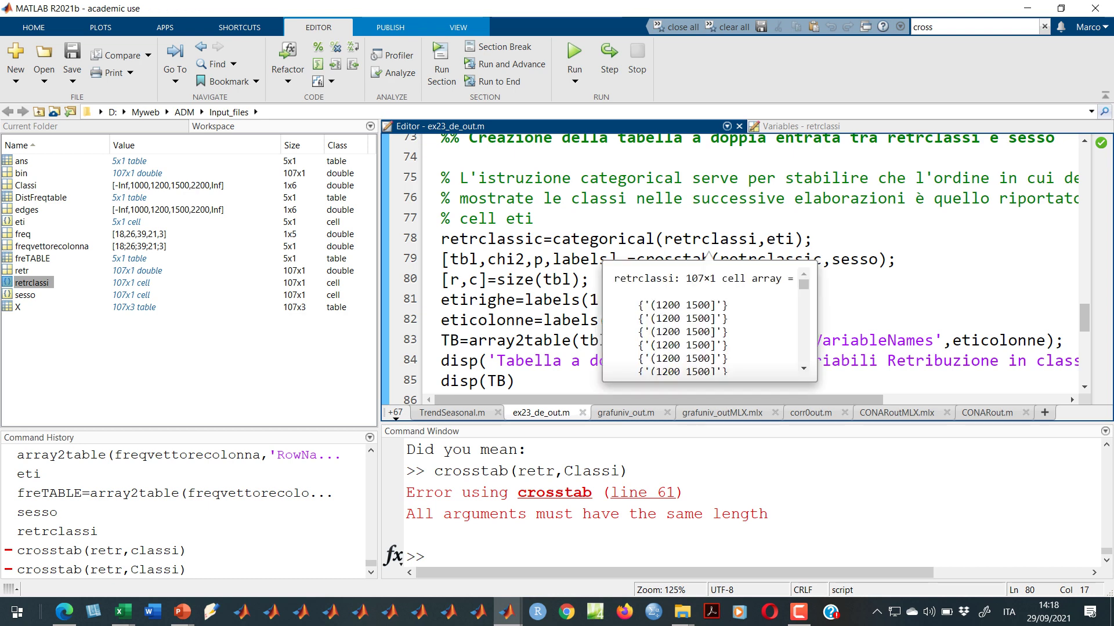
{"action": "mouse_move", "coordinate": [783, 239]}
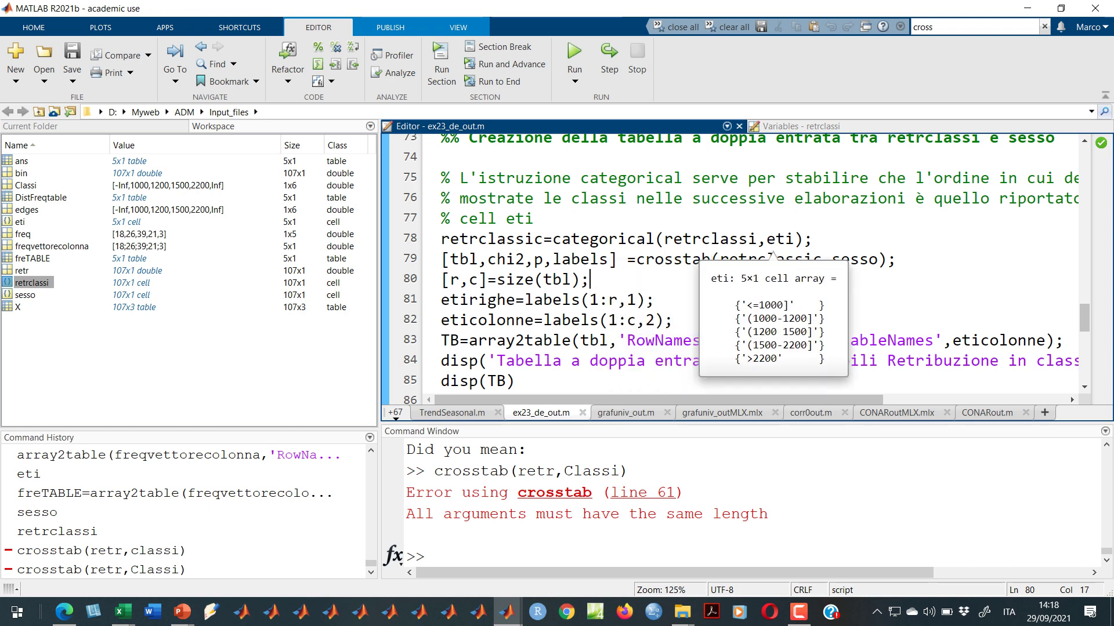
- Rerun the cross-tabulation as crosstab(retr,sesso)
{"action": "left_click", "coordinate": [434, 556]}
{"action": "key", "text": "Up"}
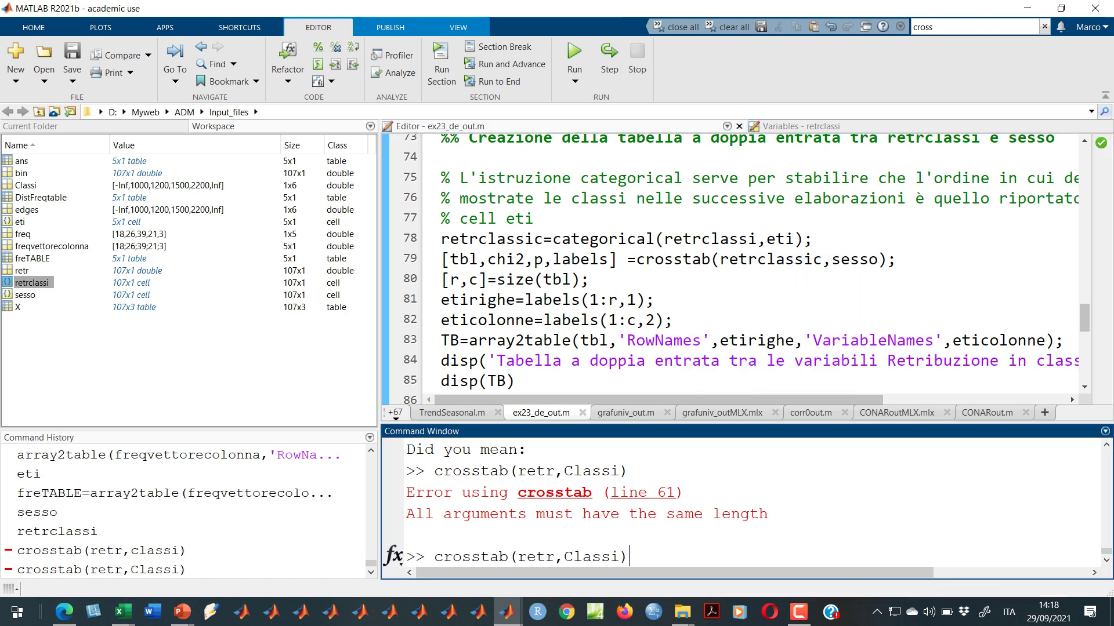
{"action": "key", "text": "Left"}
{"action": "key", "text": "BackSpace"}
{"action": "key", "text": "BackSpace"}
{"action": "key", "text": "BackSpace"}
{"action": "key", "text": "BackSpace"}
{"action": "key", "text": "BackSpace"}
{"action": "key", "text": "BackSpace"}
{"action": "type", "text": "sesso"}
{"action": "key", "text": "Return"}
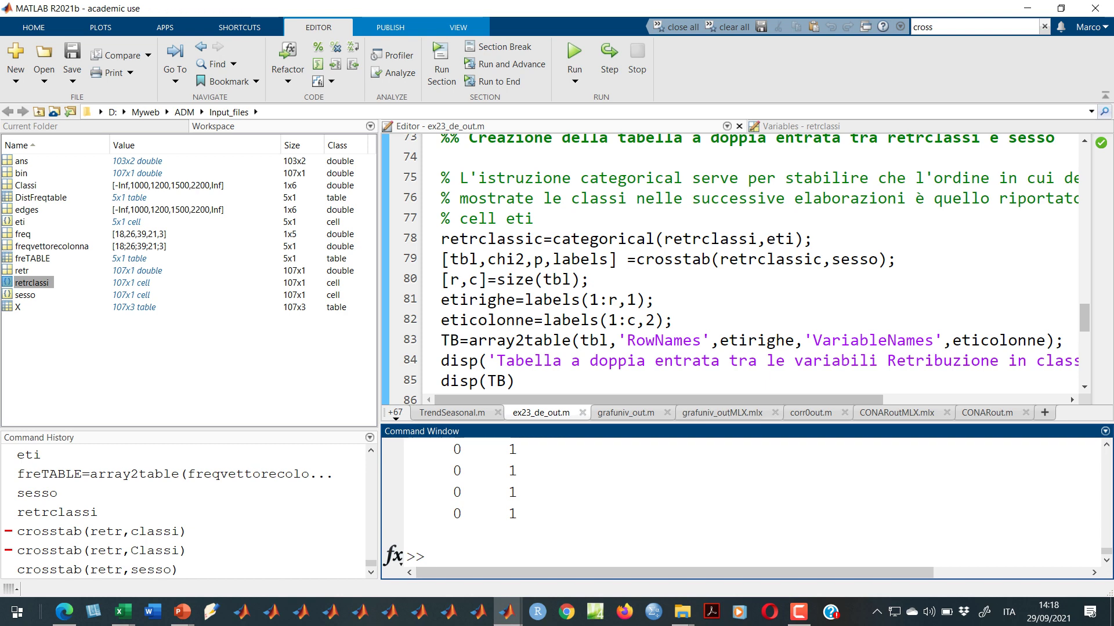
{"action": "left_click_drag", "start_coordinate": [748, 423], "coordinate": [748, 270]}
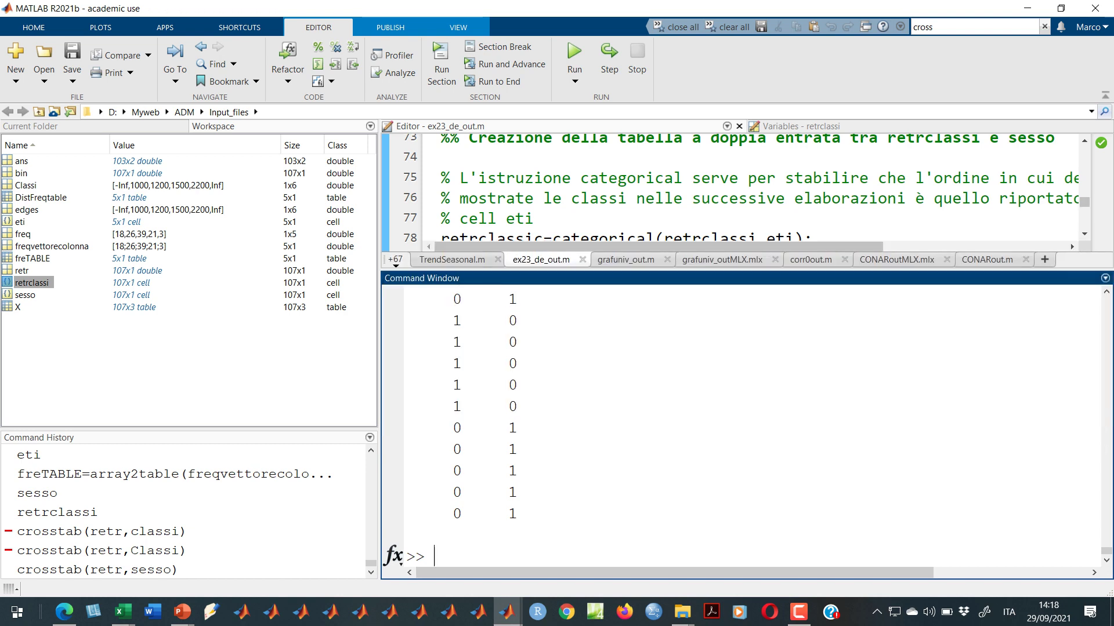
{"action": "left_click_drag", "start_coordinate": [1106, 551], "coordinate": [1106, 496]}
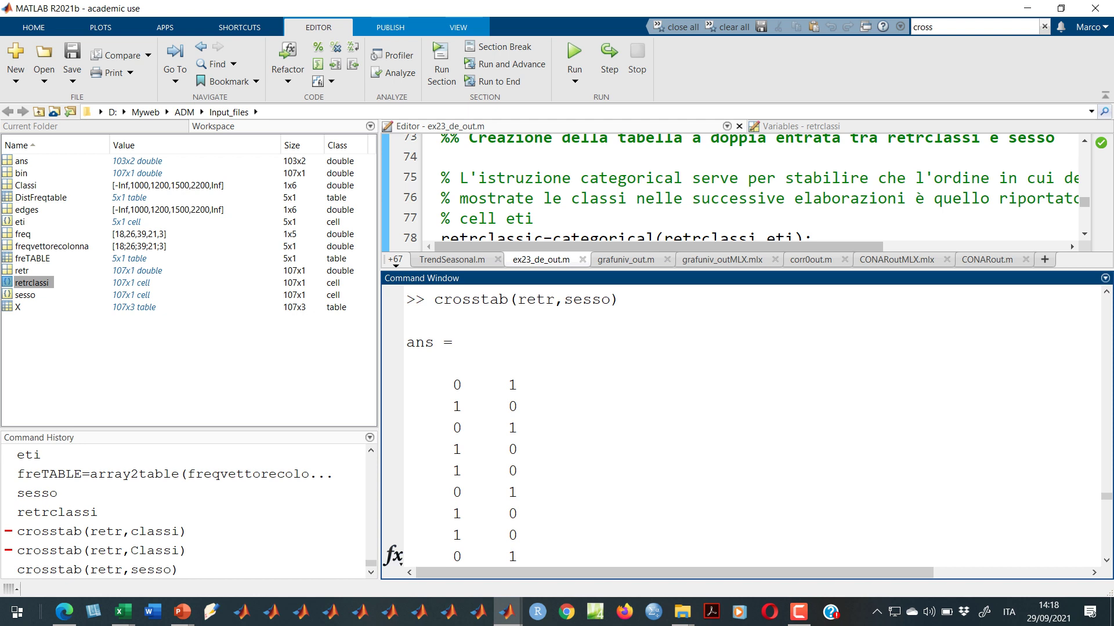
- Recall the crosstab command with the cursor just after retr for editing
{"action": "key", "text": "Up"}
{"action": "key", "text": "Left"}
{"action": "key", "text": "Left"}
{"action": "key", "text": "Left"}
{"action": "key", "text": "Left"}
{"action": "key", "text": "Left"}
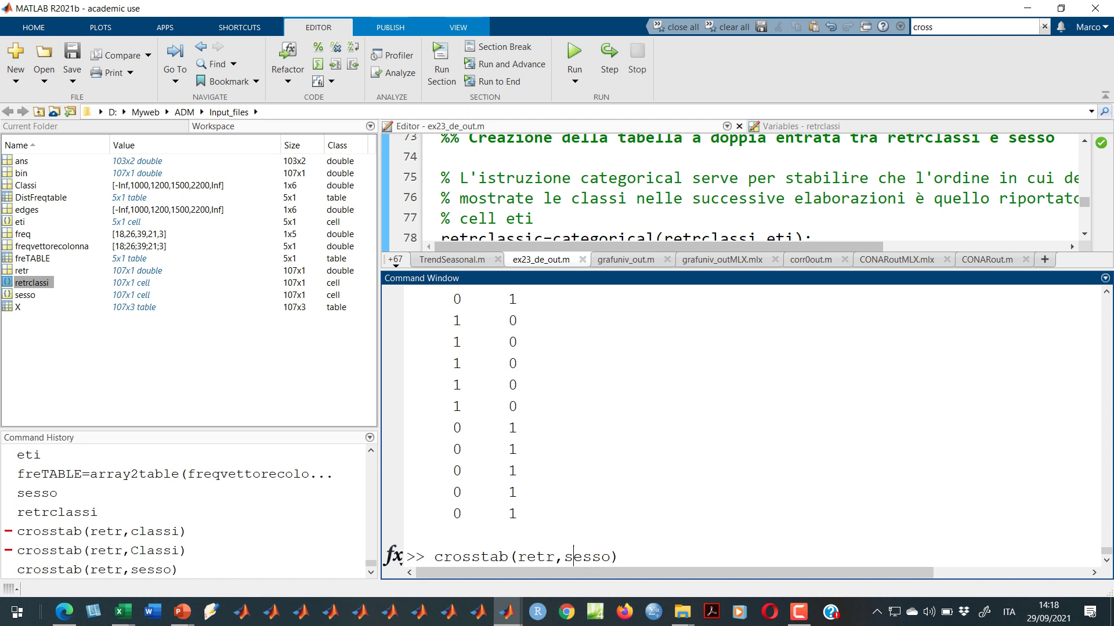
{"action": "key", "text": "Left"}
{"action": "key", "text": "Left"}
- Run crosstab(retrclassi,sesso) for the 5×2 counts, then bring up its documentation
{"action": "type", "text": "classi"}
{"action": "key", "text": "Return"}
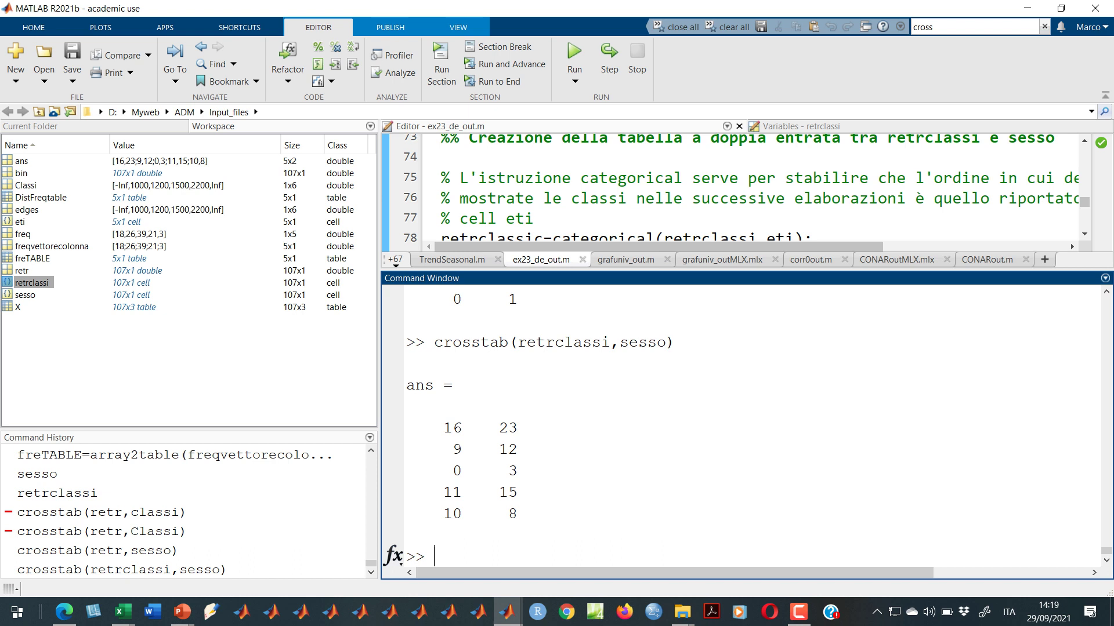
{"action": "key", "text": "Up"}
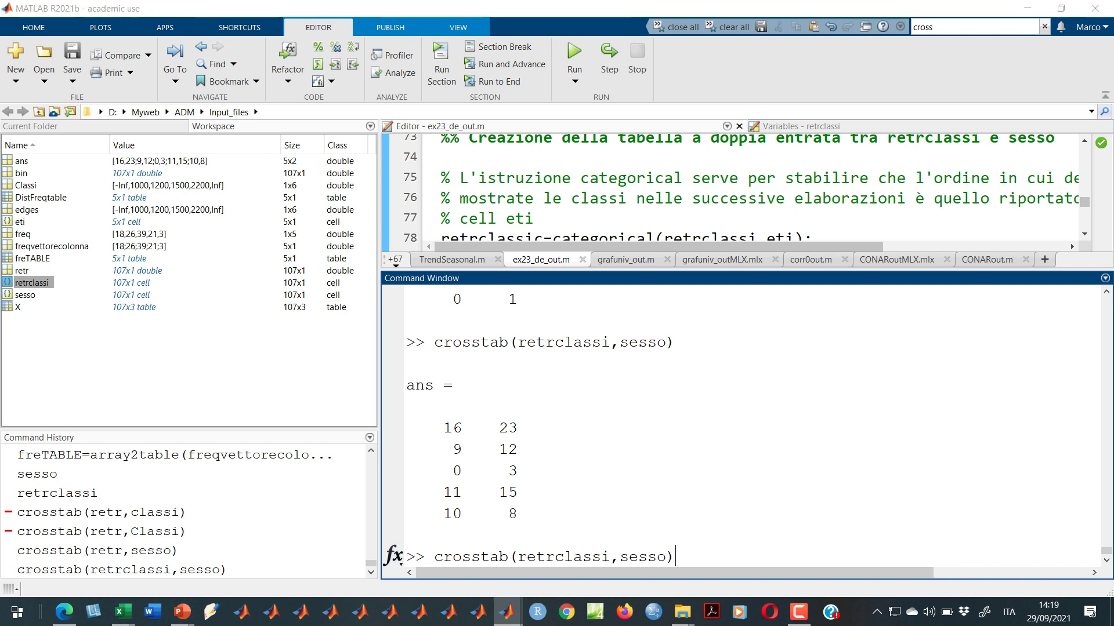
{"action": "key", "text": "alt+Tab"}
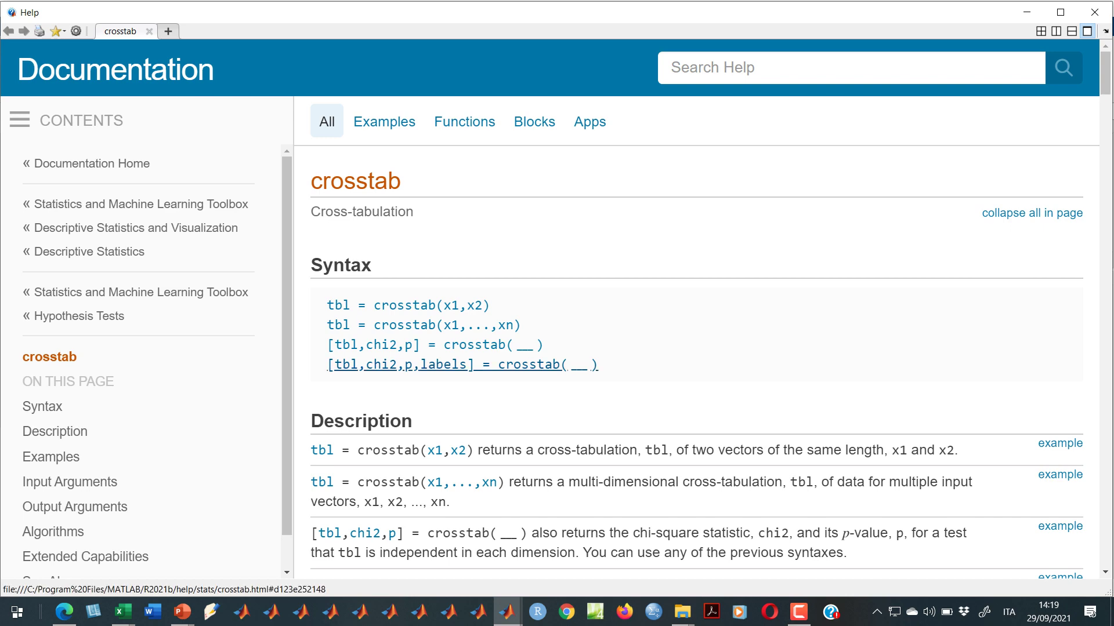
- Run [tbl,pippo,topolino,labels]=crosstab(retrclassi,sesso), checking the output syntax in Help
{"action": "key", "text": "alt+Tab"}
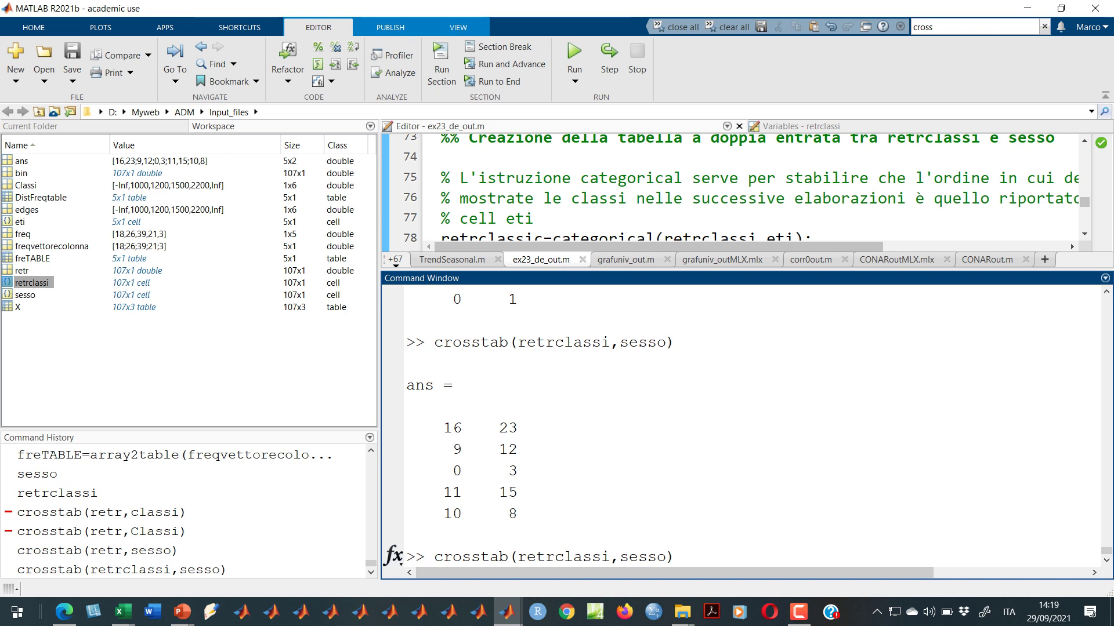
{"action": "key", "text": "Home"}
{"action": "type", "text": "[tb"}
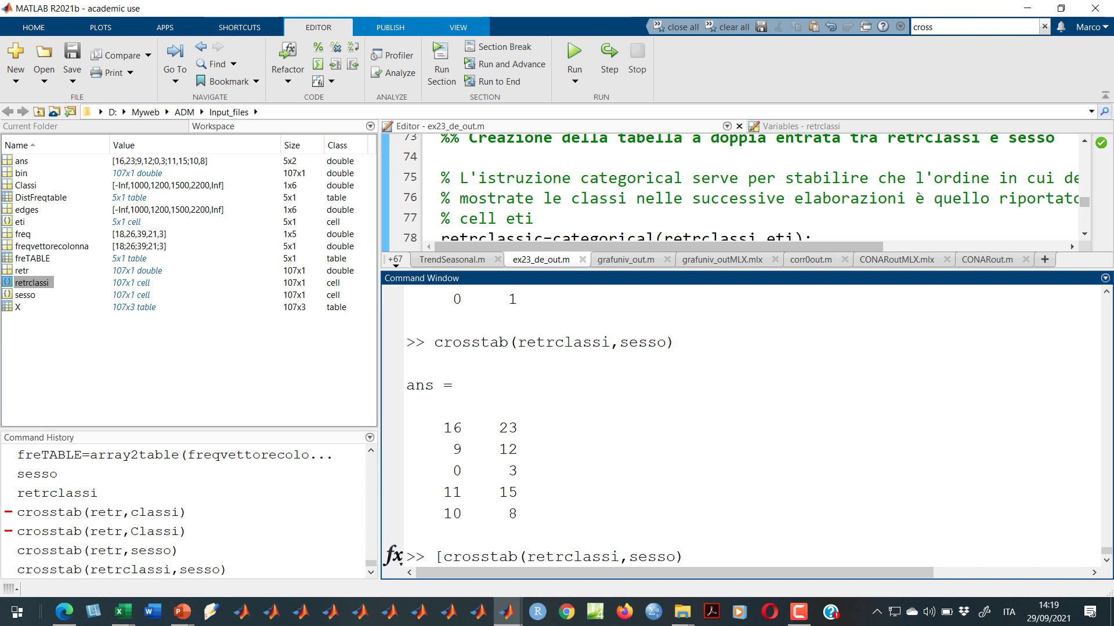
{"action": "type", "text": "l,"}
{"action": "key", "text": "alt+Tab"}
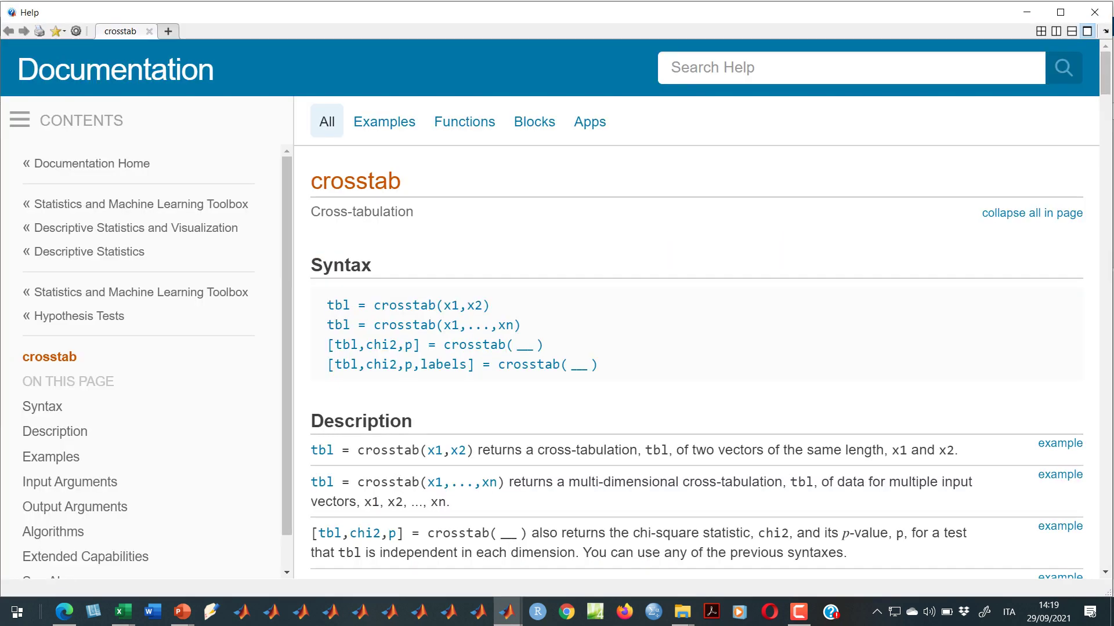
{"action": "key", "text": "alt+Tab"}
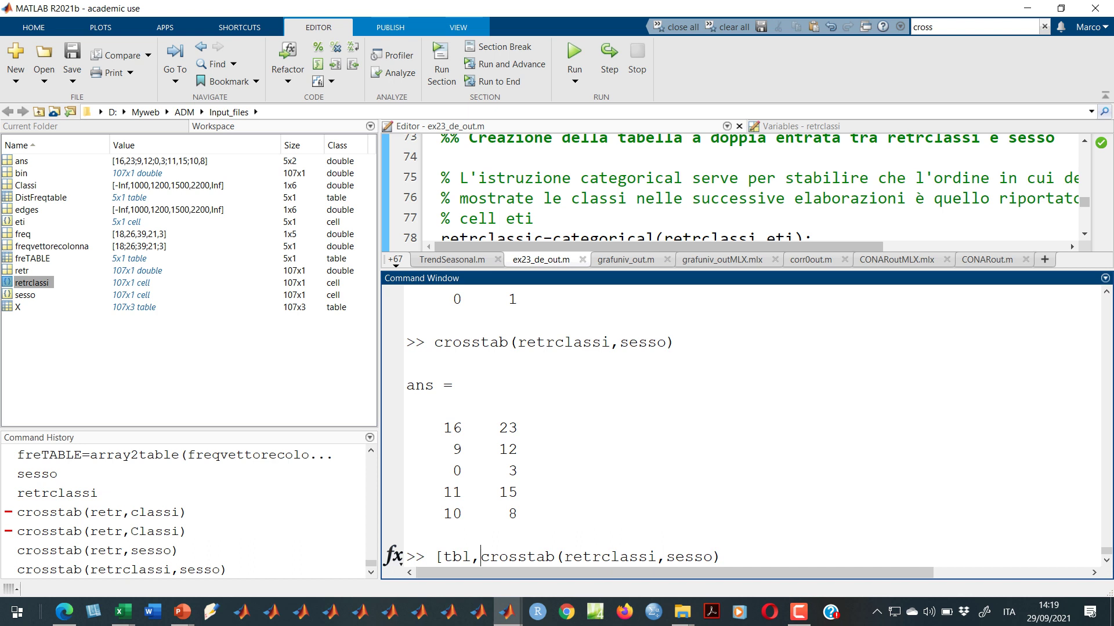
{"action": "type", "text": "pippo,"}
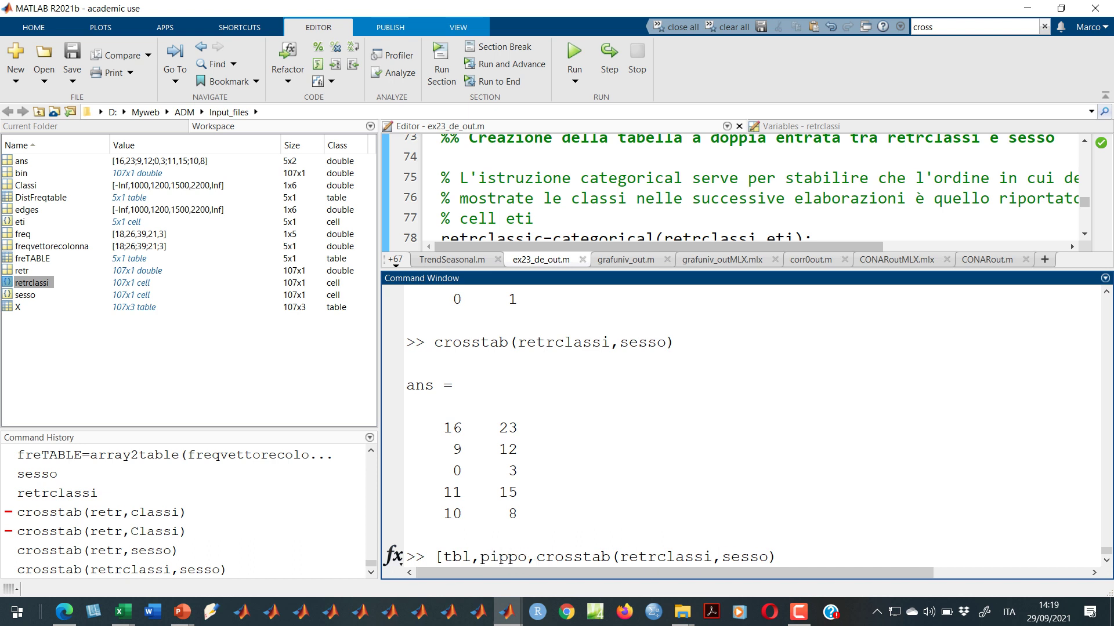
{"action": "type", "text": "topolino"}
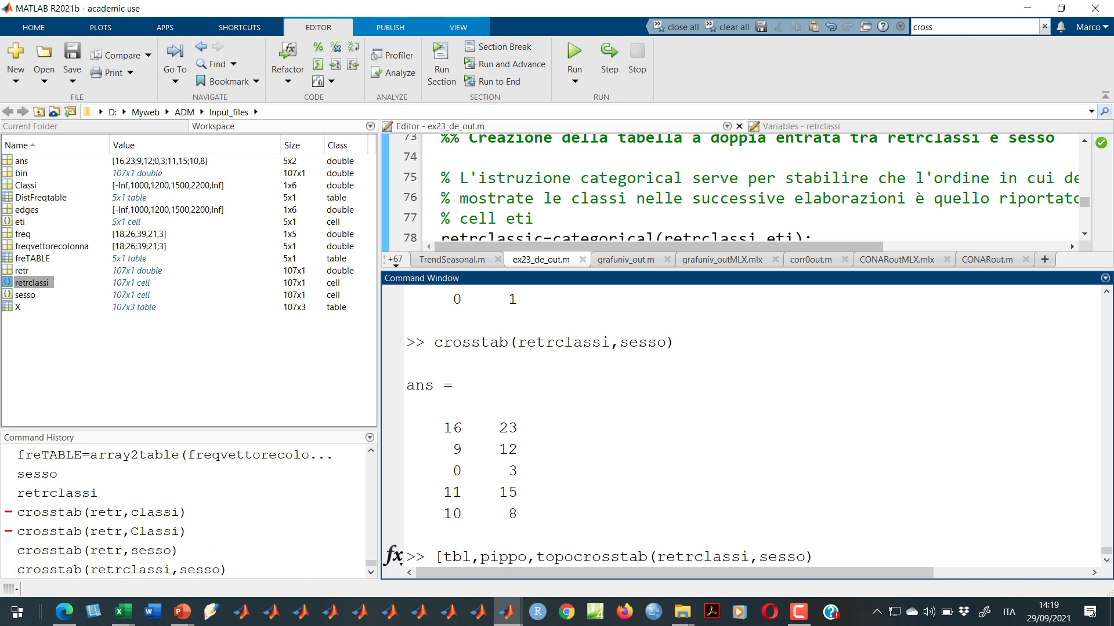
{"action": "type", "text": ","}
{"action": "key", "text": "alt+Tab"}
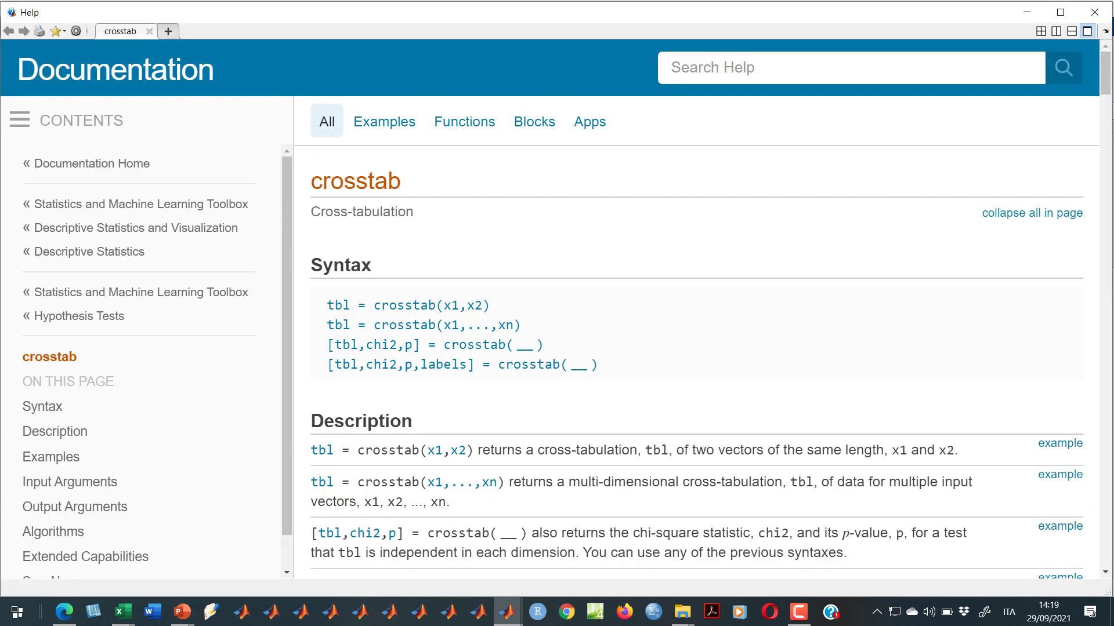
{"action": "key", "text": "alt+Tab"}
{"action": "type", "text": "labels"}
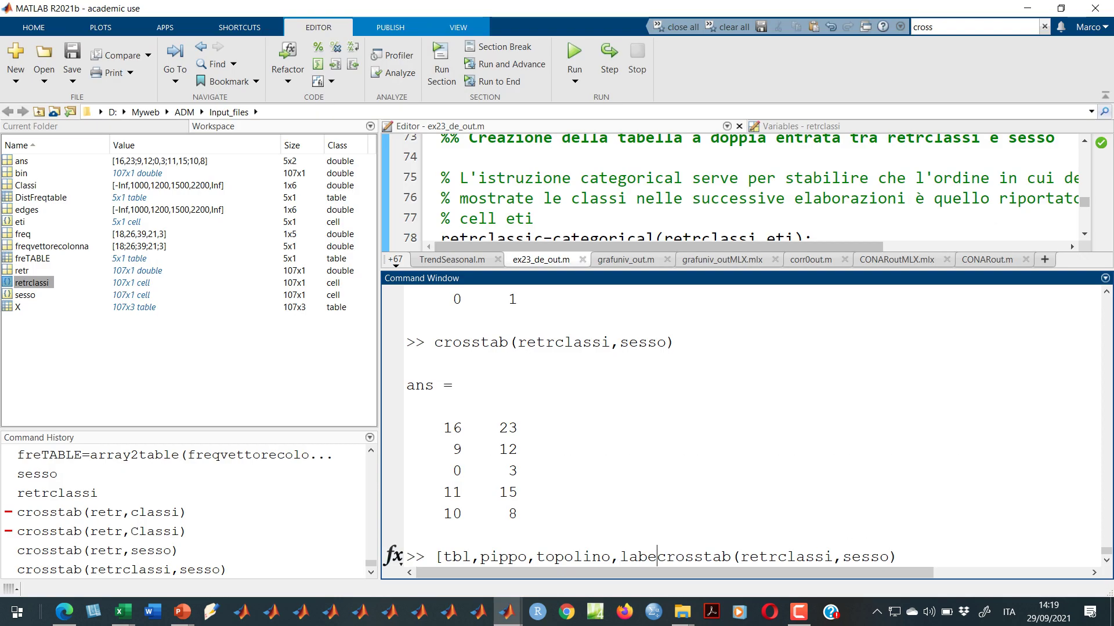
{"action": "type", "text": "]="}
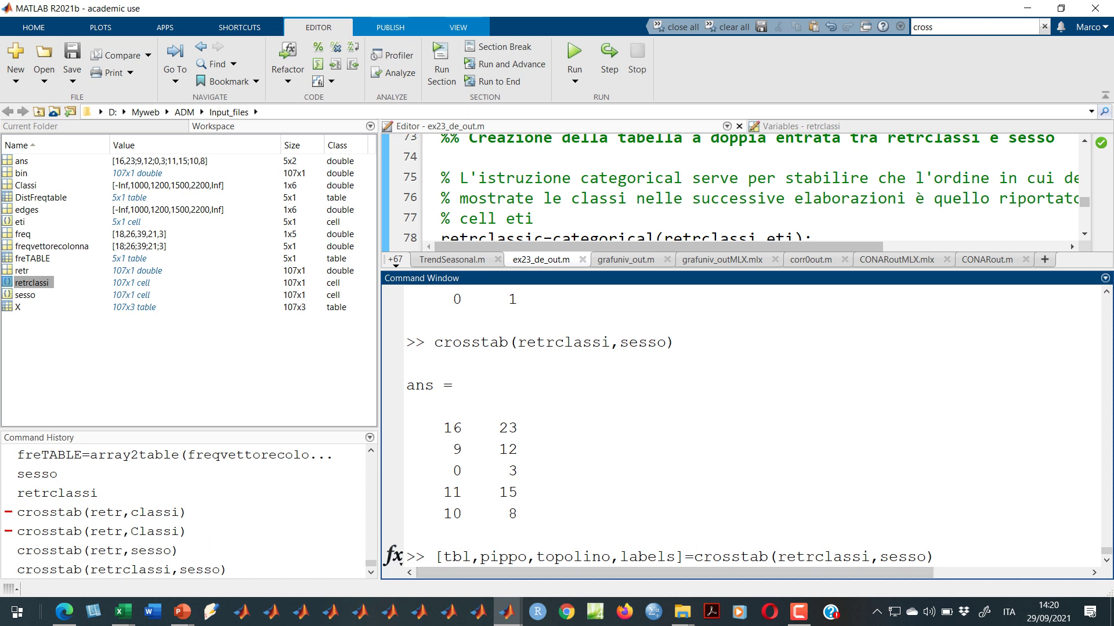
{"action": "key", "text": "End"}
{"action": "key", "text": "Return"}
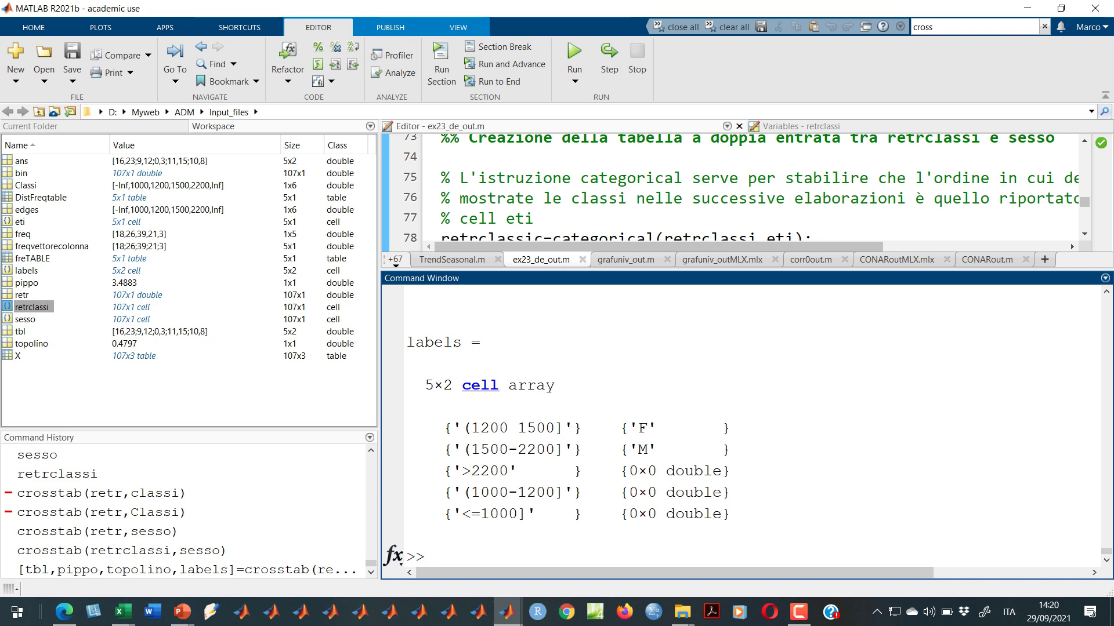
- Open tbl and labels in the Variables editor, selecting pippo and topolino along the way
{"action": "left_click", "coordinate": [21, 332]}
{"action": "double_click", "coordinate": [20, 332]}
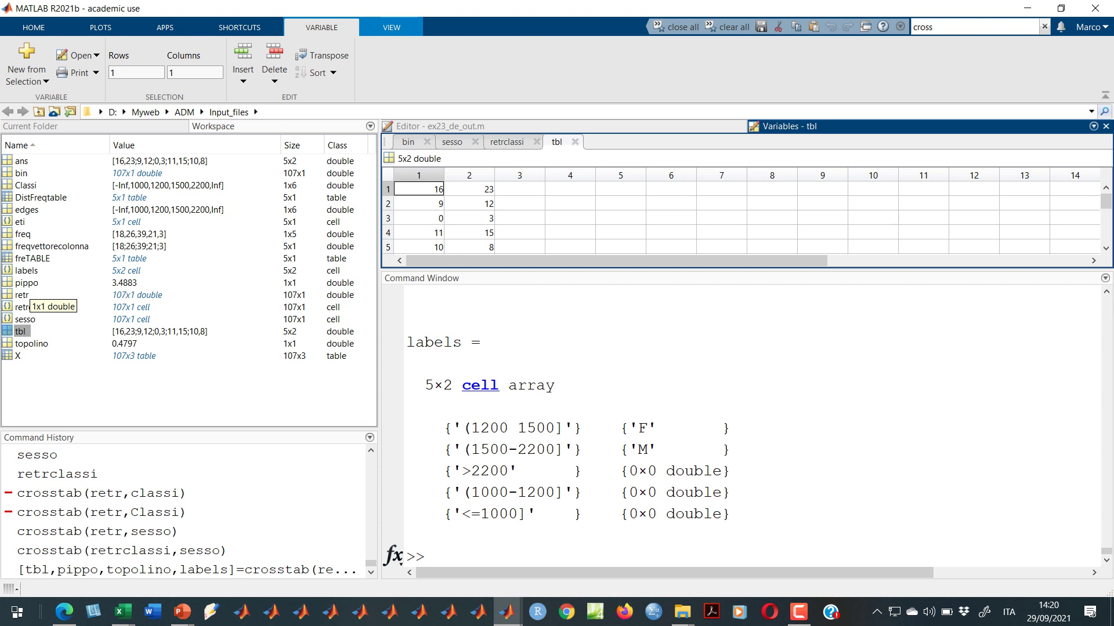
{"action": "left_click", "coordinate": [26, 284]}
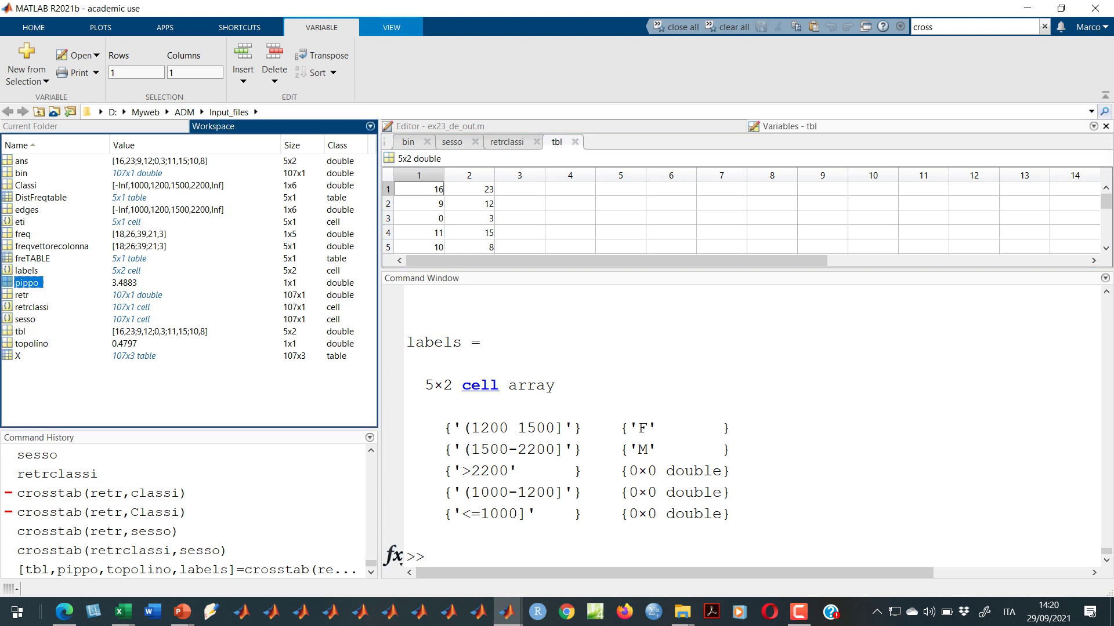
{"action": "left_click", "coordinate": [32, 344]}
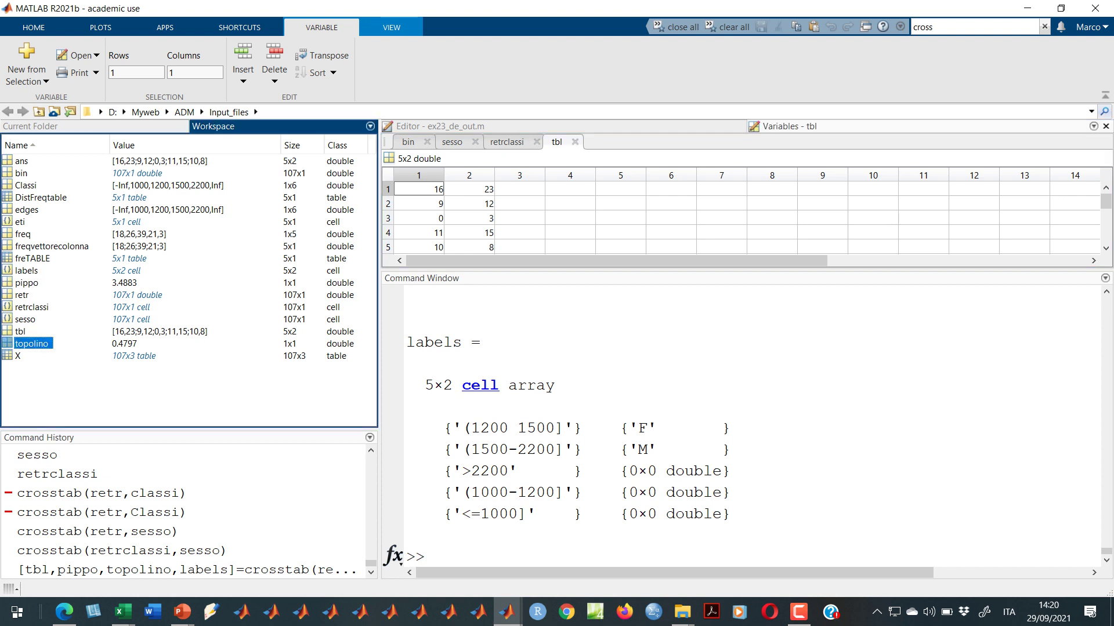
{"action": "double_click", "coordinate": [26, 271]}
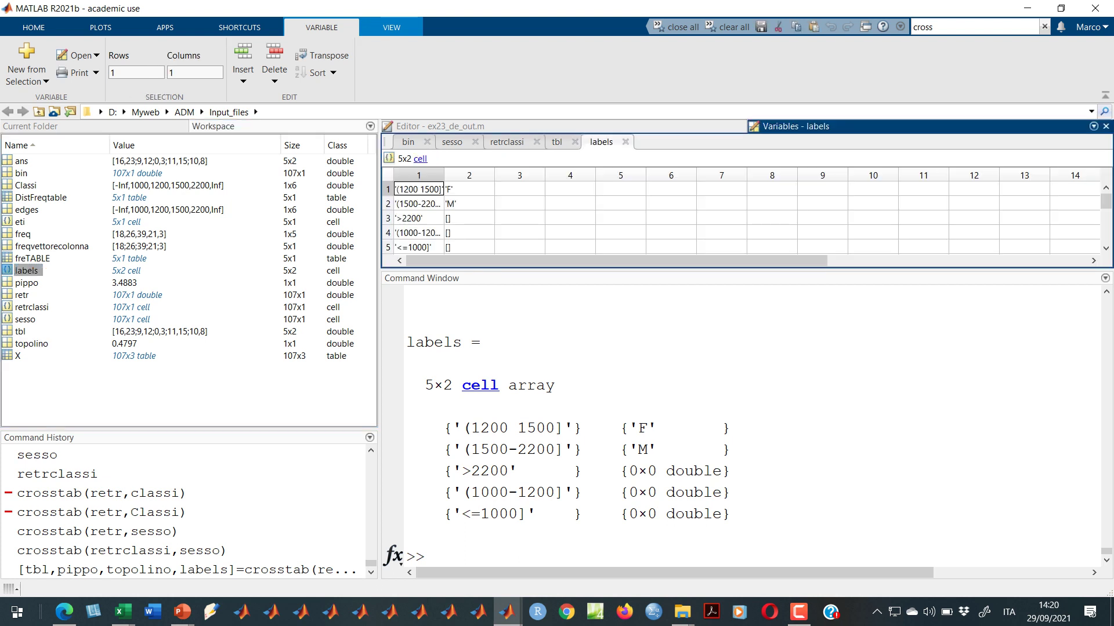
- Widen the labels grid to read the class names, then return to ex23_de_out.m line 79
{"action": "left_click_drag", "start_coordinate": [702, 270], "coordinate": [702, 382]}
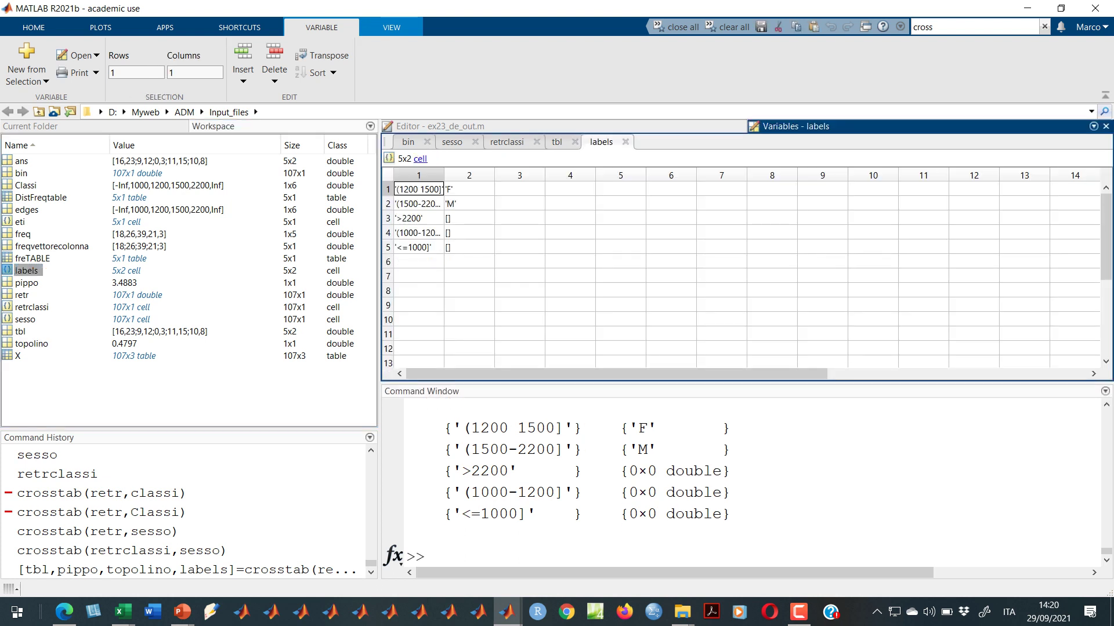
{"action": "left_click_drag", "start_coordinate": [444, 175], "coordinate": [581, 175]}
{"action": "left_click", "coordinate": [516, 233]}
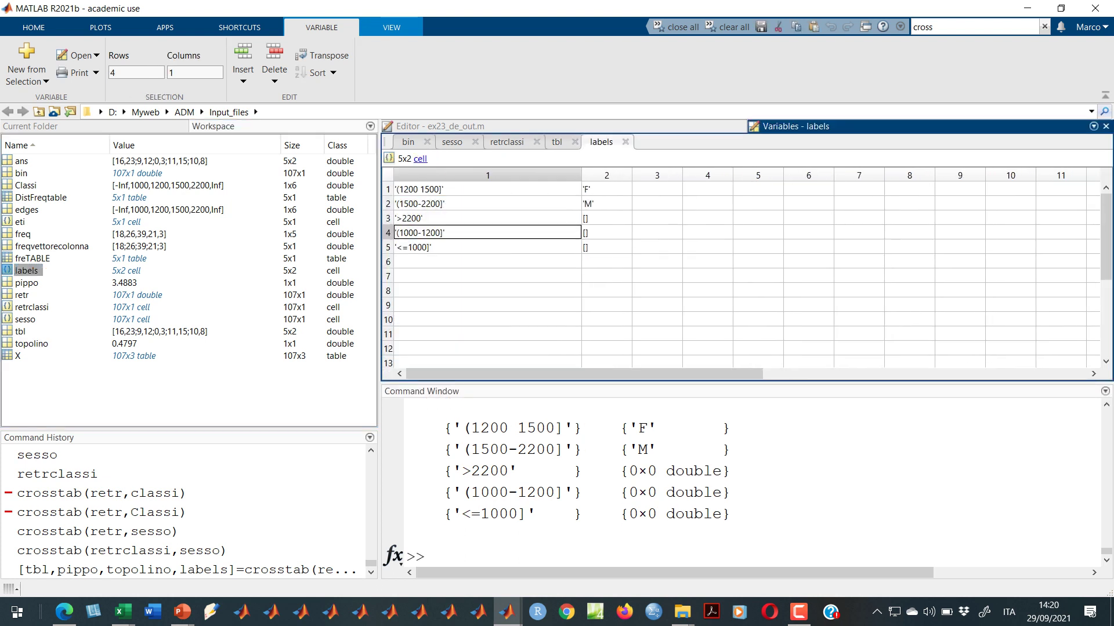
{"action": "left_click", "coordinate": [499, 204]}
{"action": "left_click", "coordinate": [487, 218]}
{"action": "left_click", "coordinate": [488, 248]}
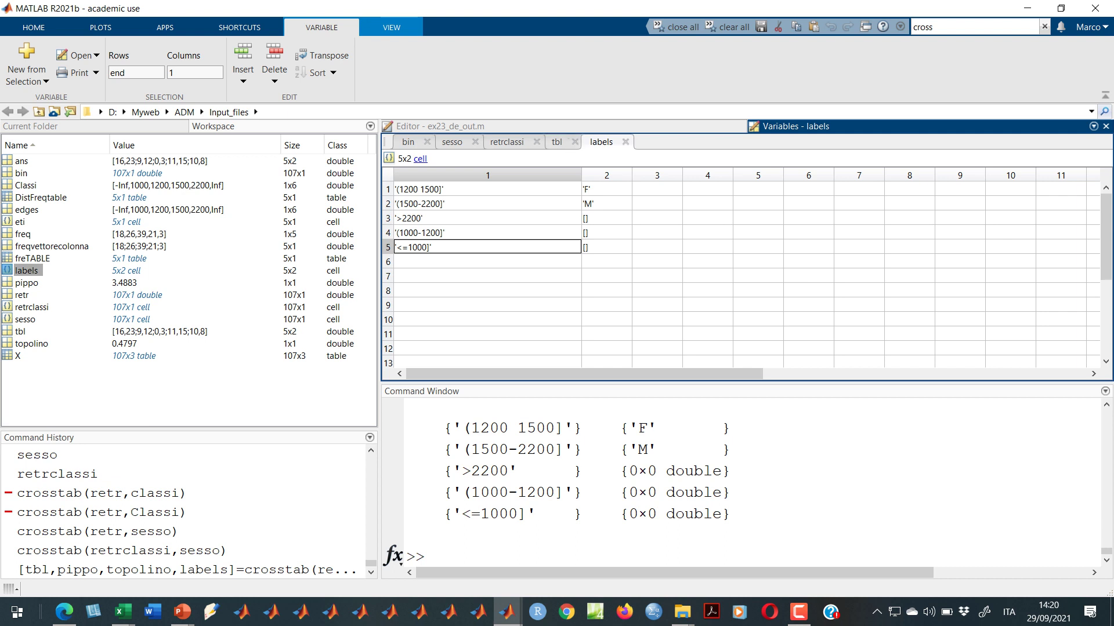
{"action": "left_click", "coordinate": [522, 126]}
{"action": "left_click", "coordinate": [618, 259]}
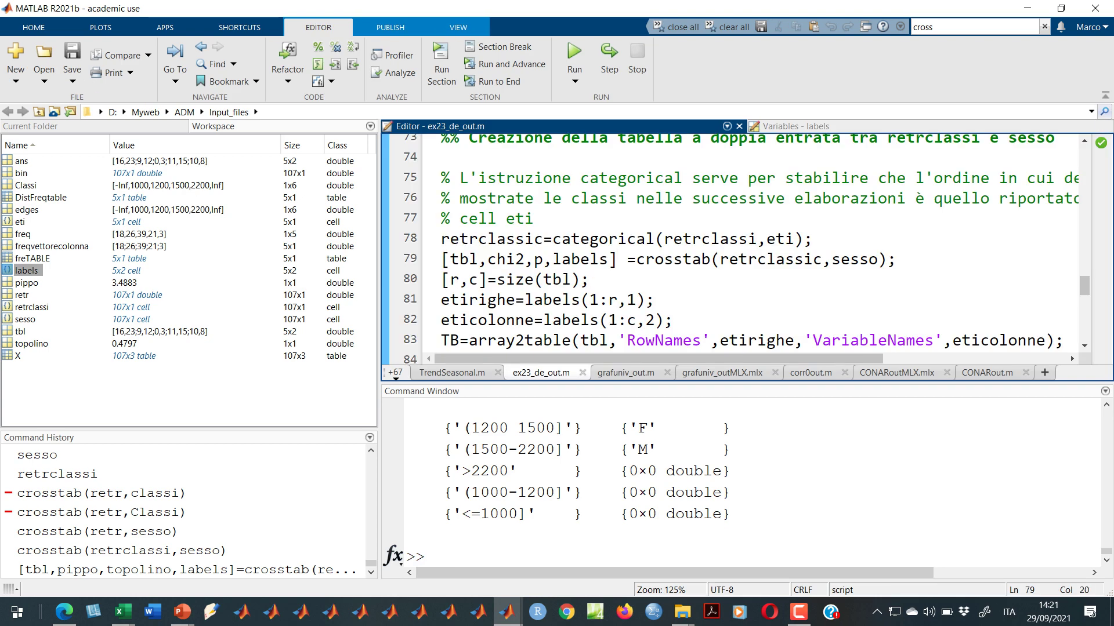
- Inspect the retrclassi and eti datatips on line 78 and highlight eti's uses
{"action": "left_click", "coordinate": [599, 239]}
{"action": "mouse_move", "coordinate": [698, 239]}
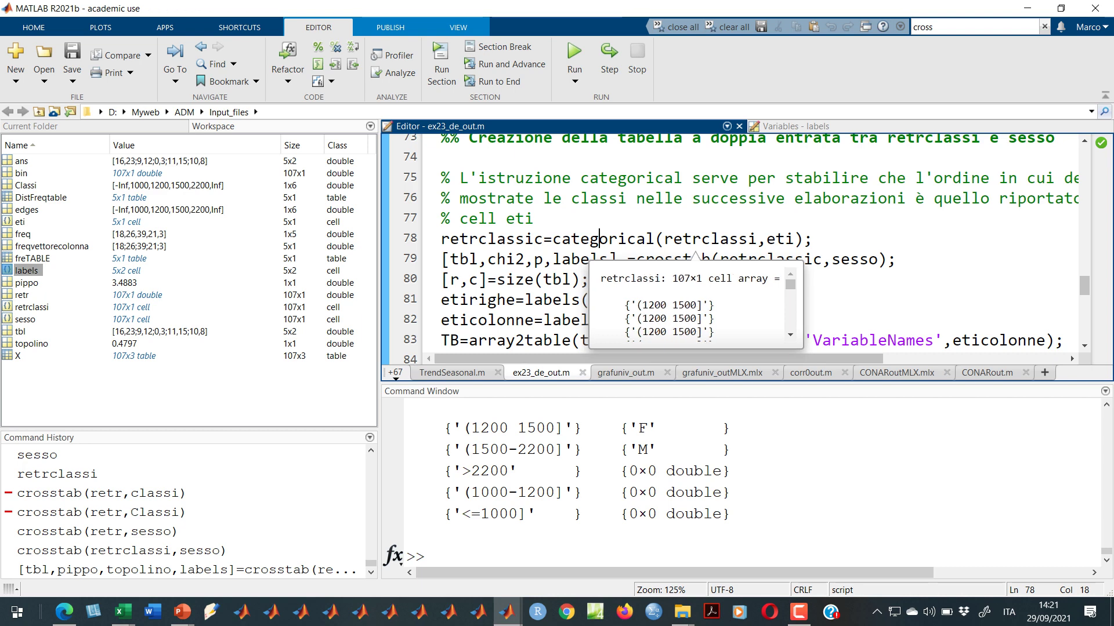
{"action": "mouse_move", "coordinate": [780, 249]}
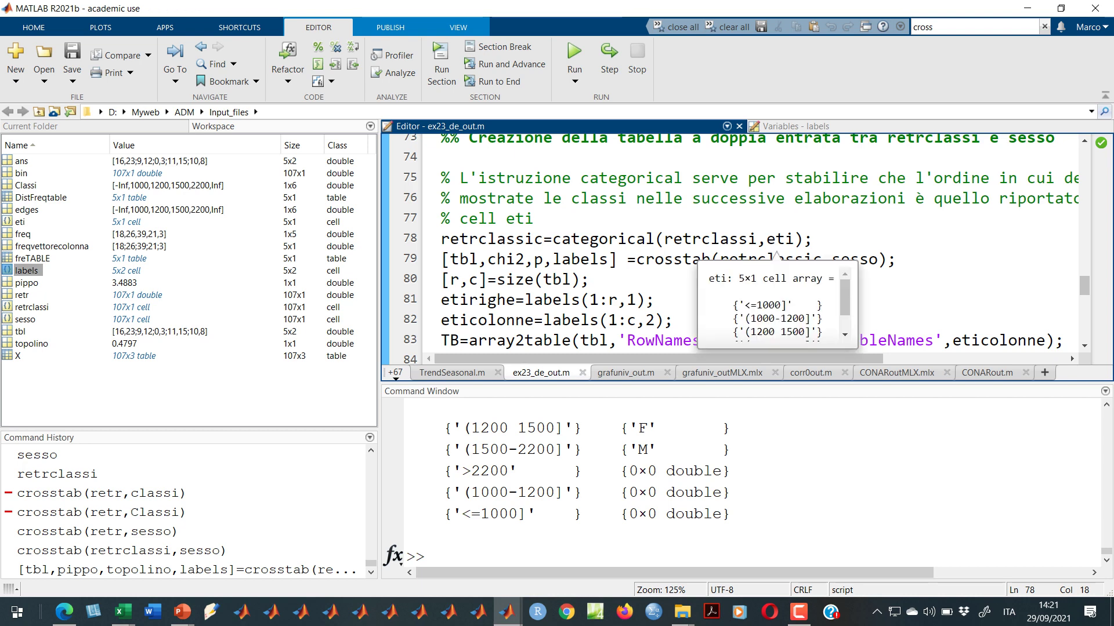
{"action": "left_click", "coordinate": [775, 240]}
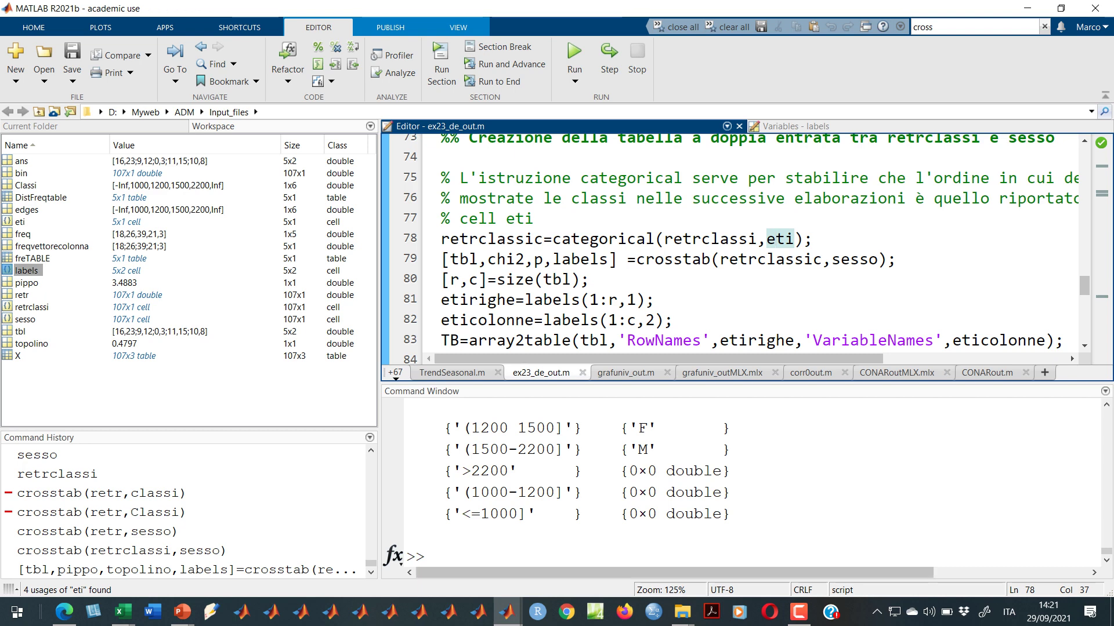
- Display eti in the Command Window to list the five salary classes
{"action": "key", "text": "ctrl+0"}
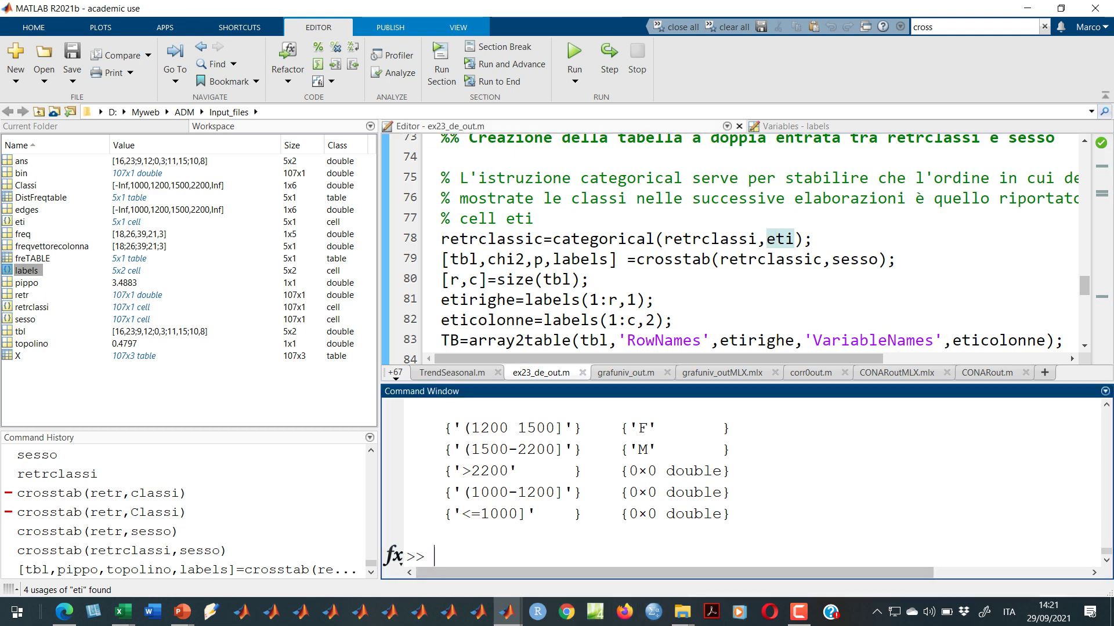
{"action": "type", "text": "eti"}
{"action": "key", "text": "Return"}
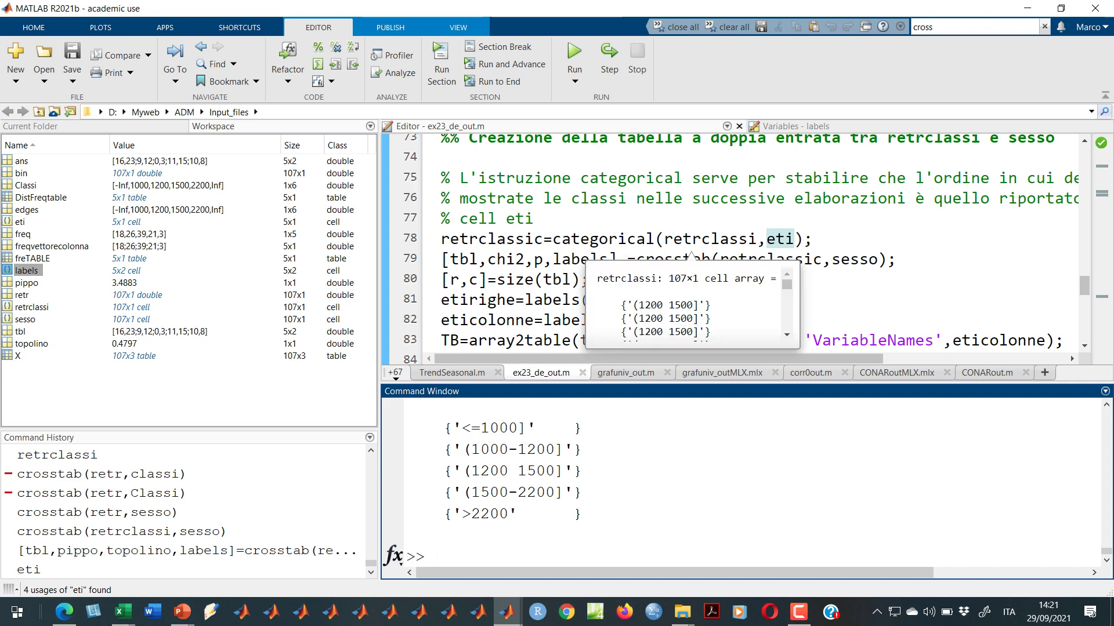
- Evaluate line 78 to create the categorical retrclassic
{"action": "triple_click", "coordinate": [696, 239]}
{"action": "right_click", "coordinate": [464, 240]}
{"action": "left_click", "coordinate": [522, 249]}
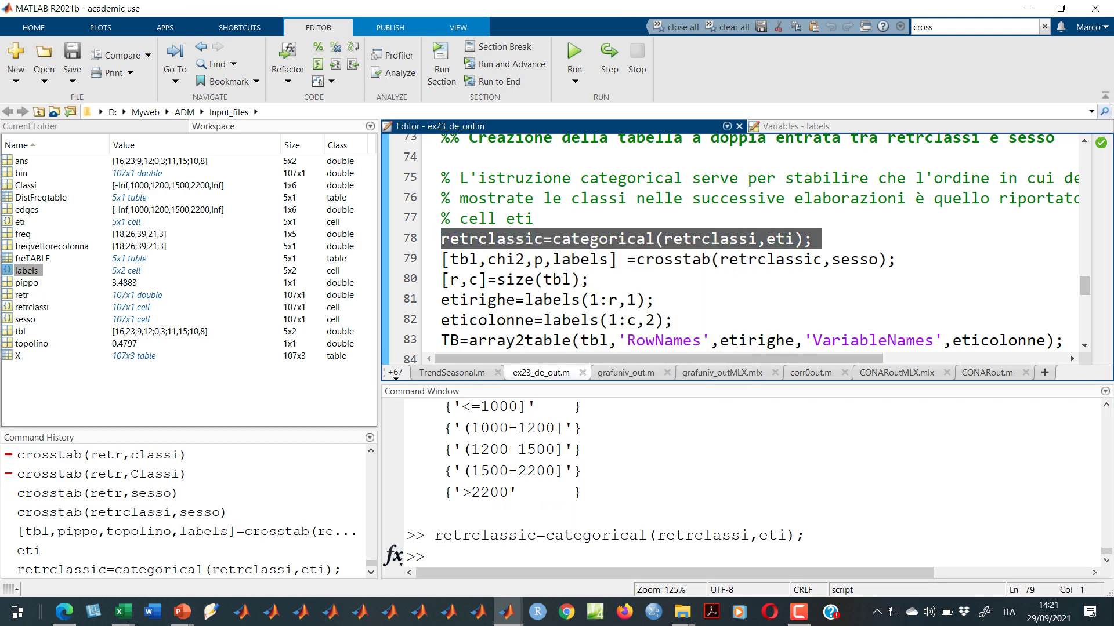
- Select the crosstab line 79 and evaluate it in the Command Window
{"action": "left_click", "coordinate": [534, 259]}
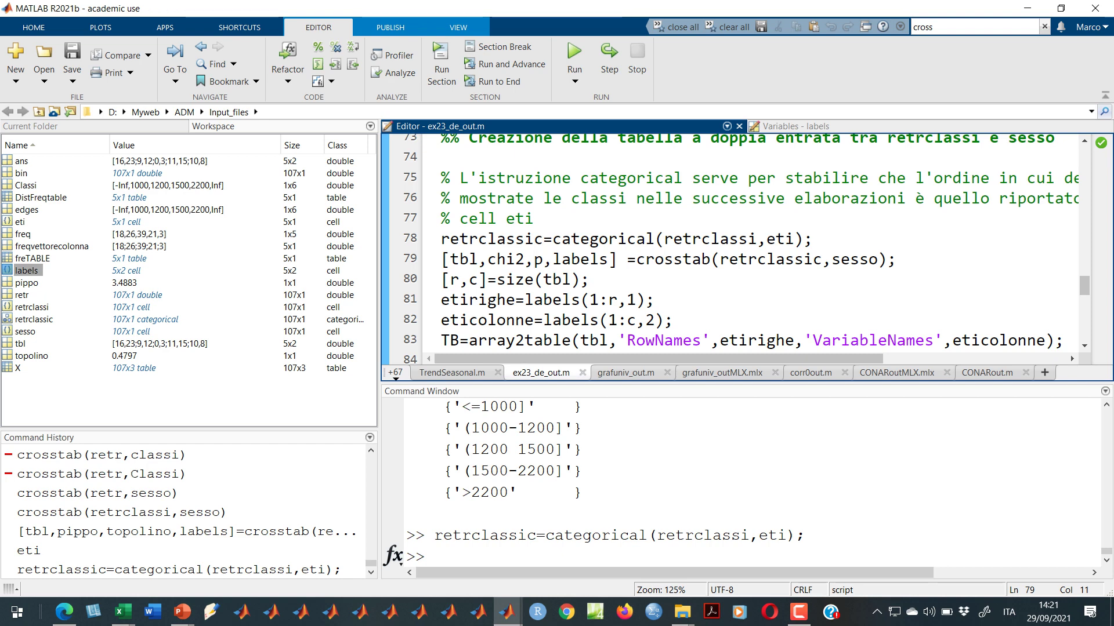
{"action": "mouse_move", "coordinate": [458, 259]}
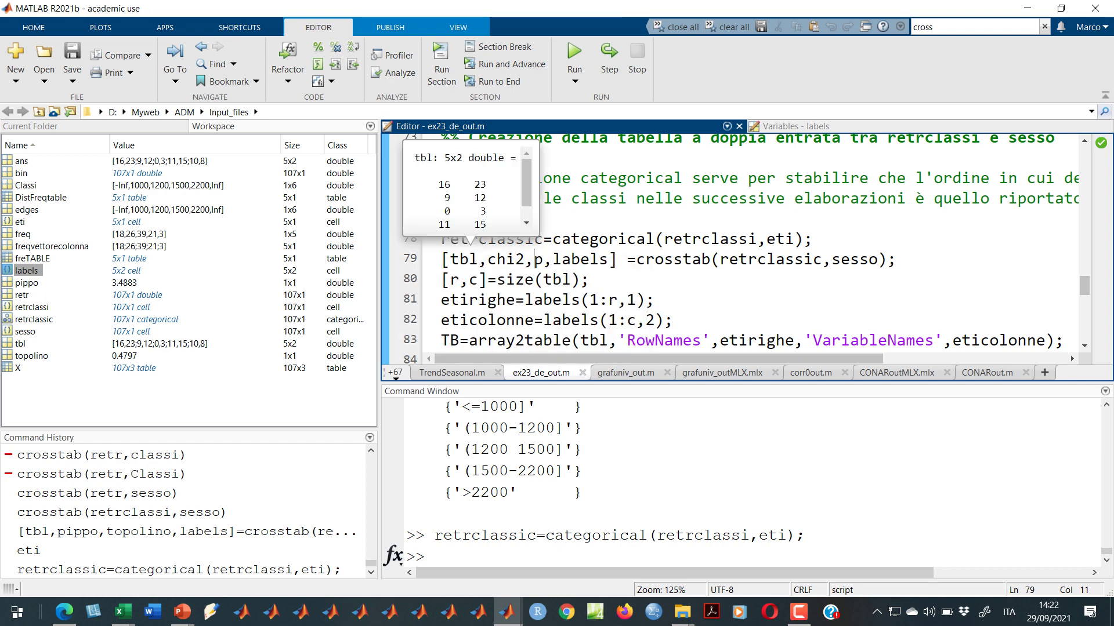
{"action": "left_click", "coordinate": [506, 259]}
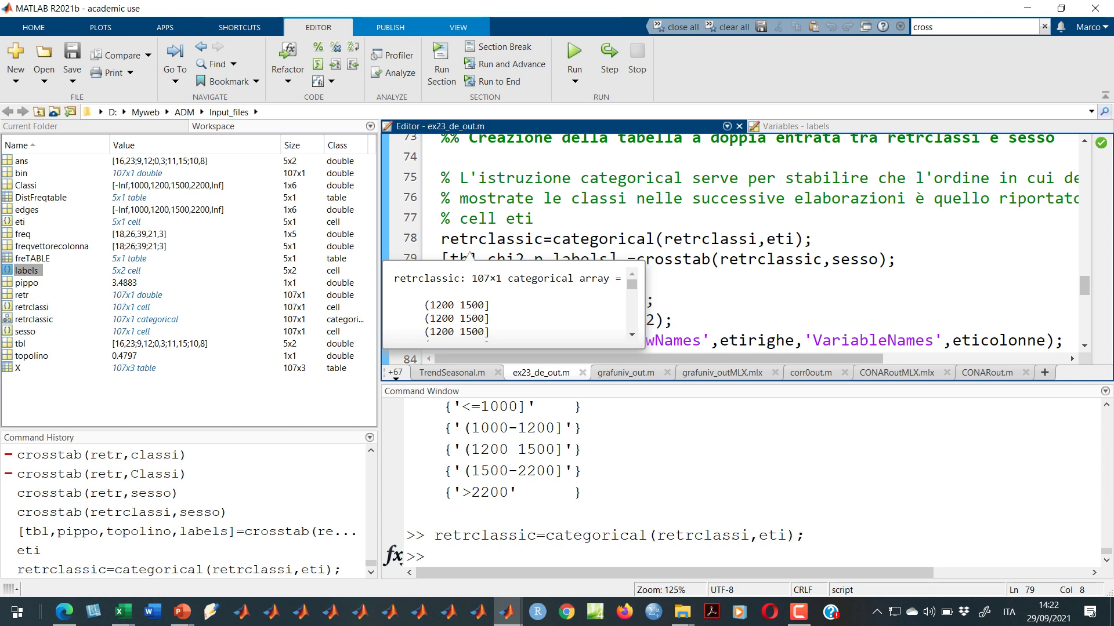
{"action": "left_click", "coordinate": [590, 280]}
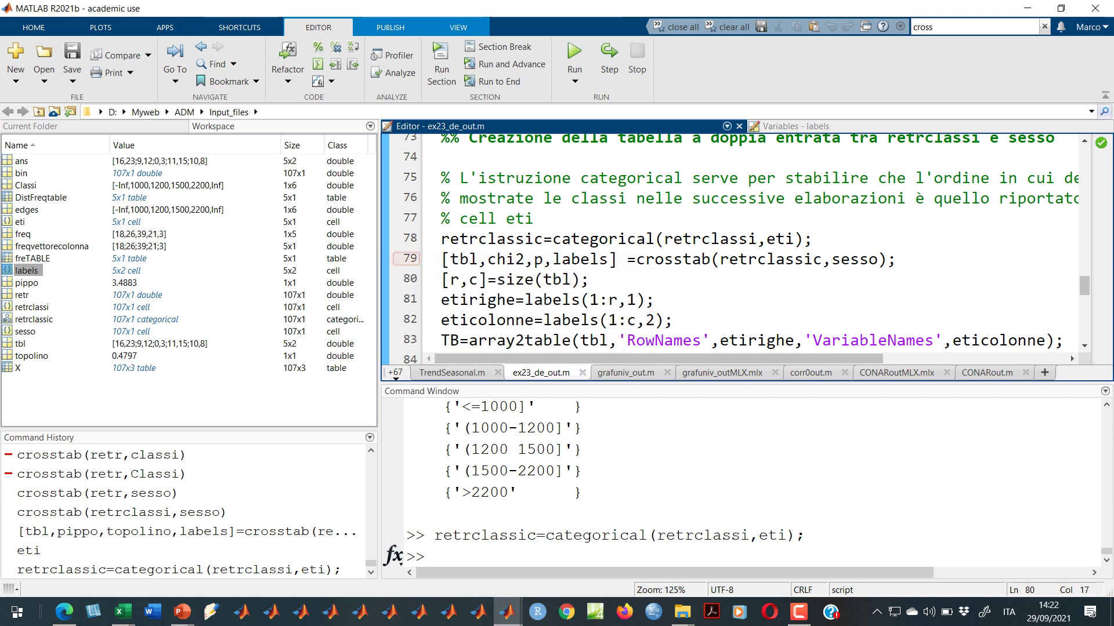
{"action": "left_click_drag", "start_coordinate": [441, 259], "coordinate": [441, 300]}
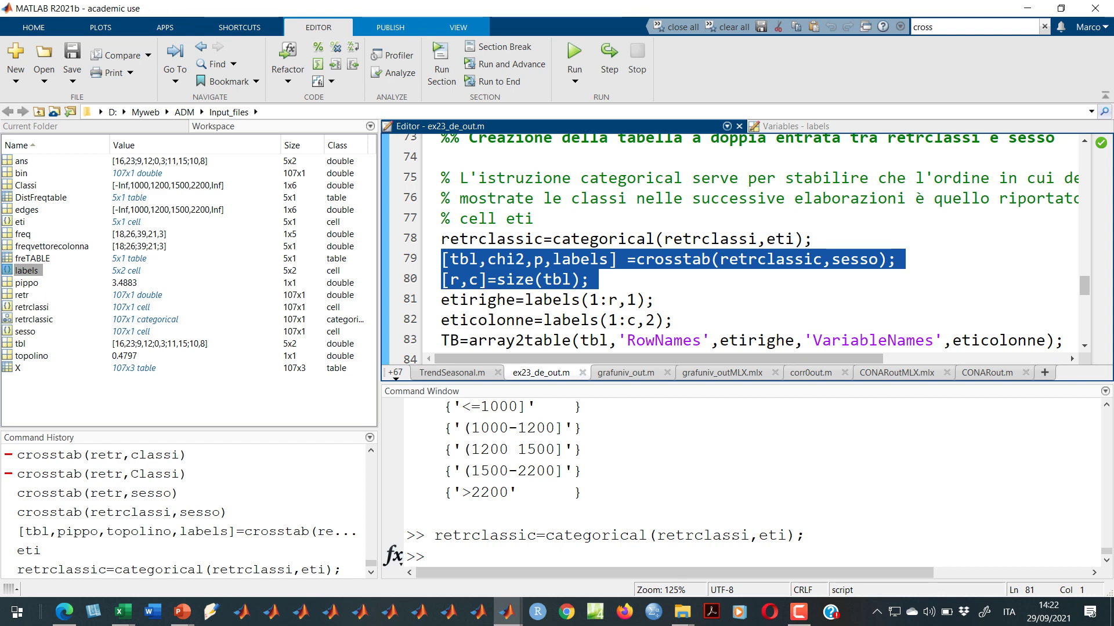
{"action": "mouse_move", "coordinate": [441, 259]}
{"action": "left_mouse_down"}
{"action": "mouse_move", "coordinate": [878, 259]}
{"action": "mouse_move", "coordinate": [442, 279]}
{"action": "left_mouse_up"}
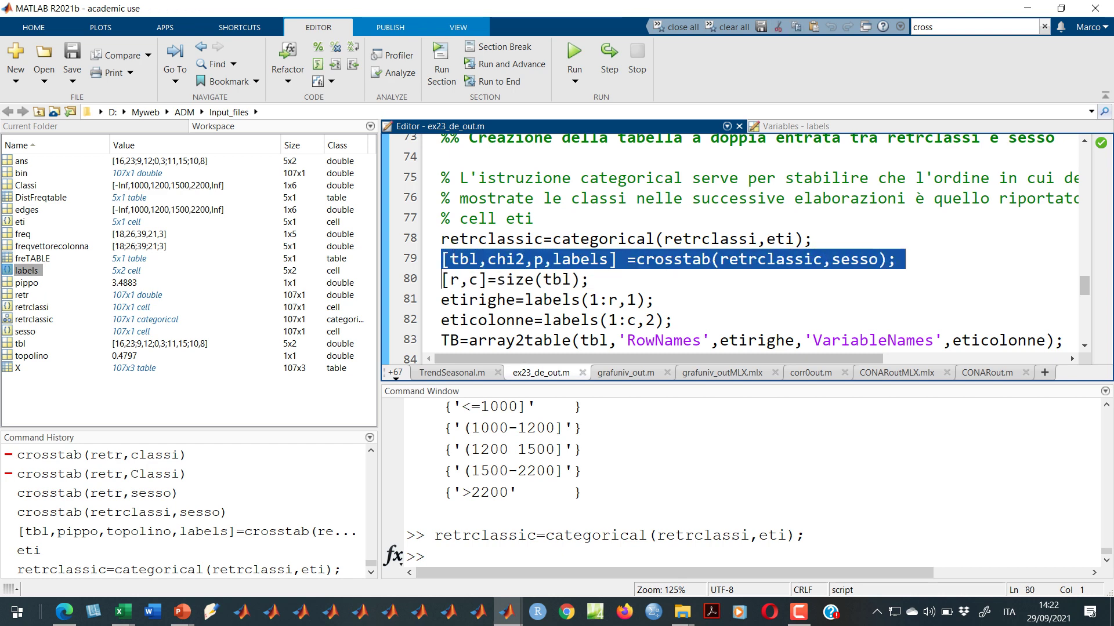
{"action": "mouse_move", "coordinate": [771, 259]}
{"action": "right_click", "coordinate": [622, 258]}
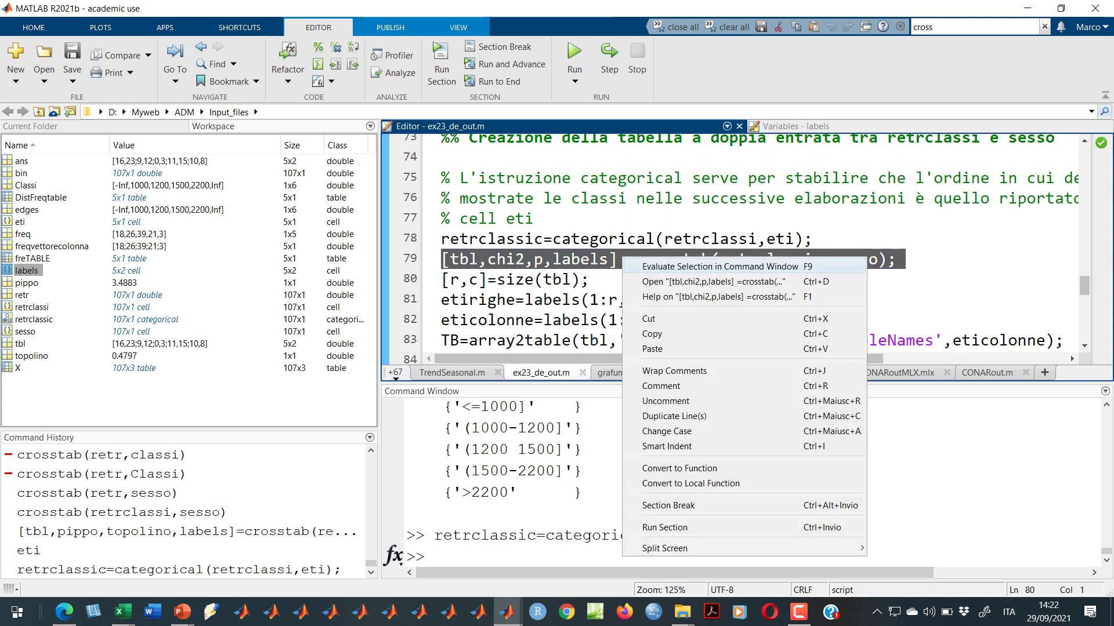
{"action": "left_click", "coordinate": [667, 264]}
{"action": "left_click", "coordinate": [617, 299]}
{"action": "mouse_move", "coordinate": [580, 258]}
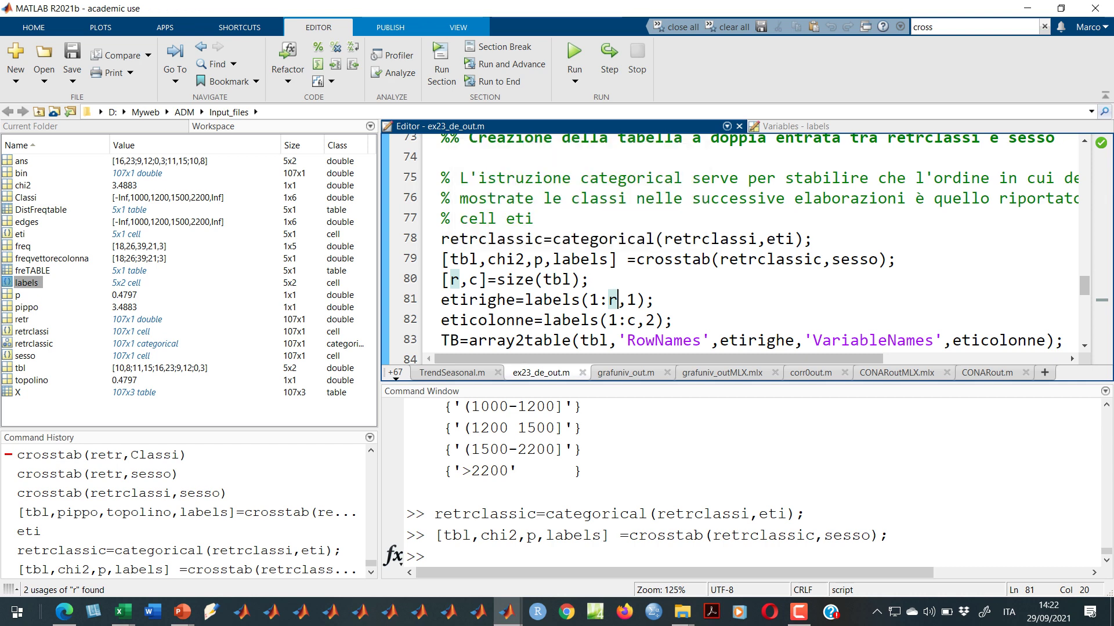
- Evaluate the size(tbl) line 80 to get r=5 and c=2
{"action": "mouse_move", "coordinate": [461, 260]}
{"action": "mouse_move", "coordinate": [557, 280]}
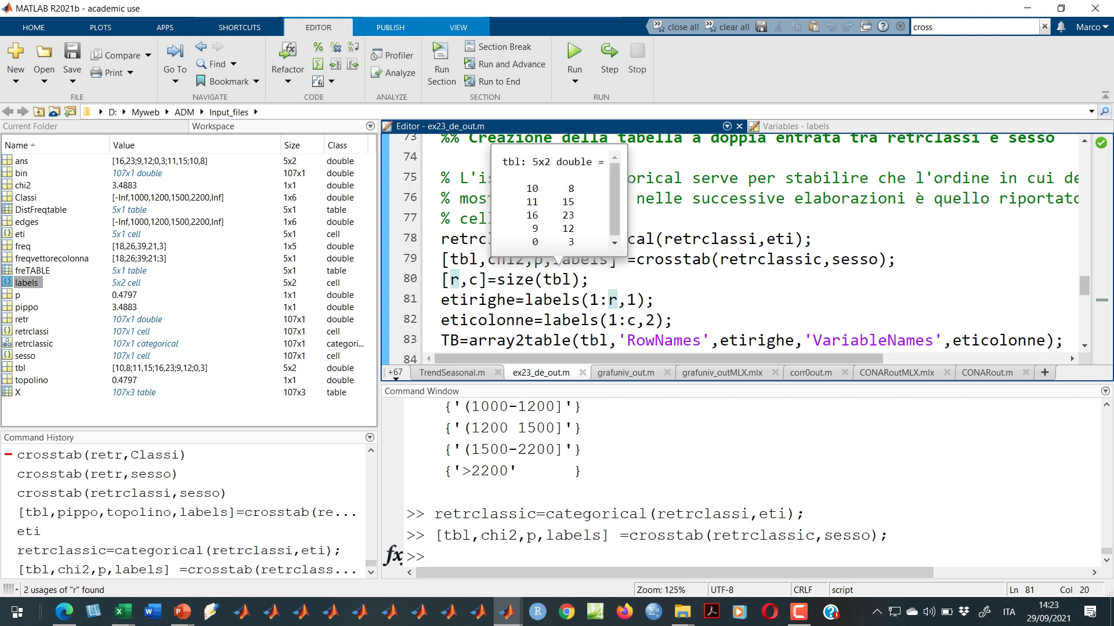
{"action": "left_click_drag", "start_coordinate": [442, 281], "coordinate": [592, 280]}
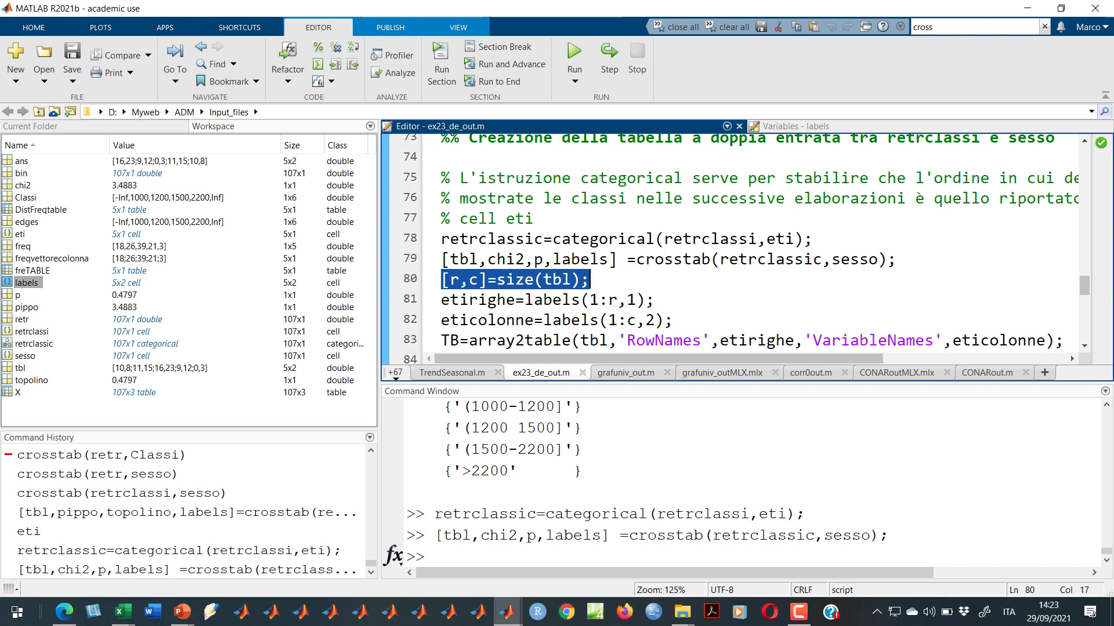
{"action": "right_click", "coordinate": [441, 270]}
{"action": "left_click", "coordinate": [493, 285]}
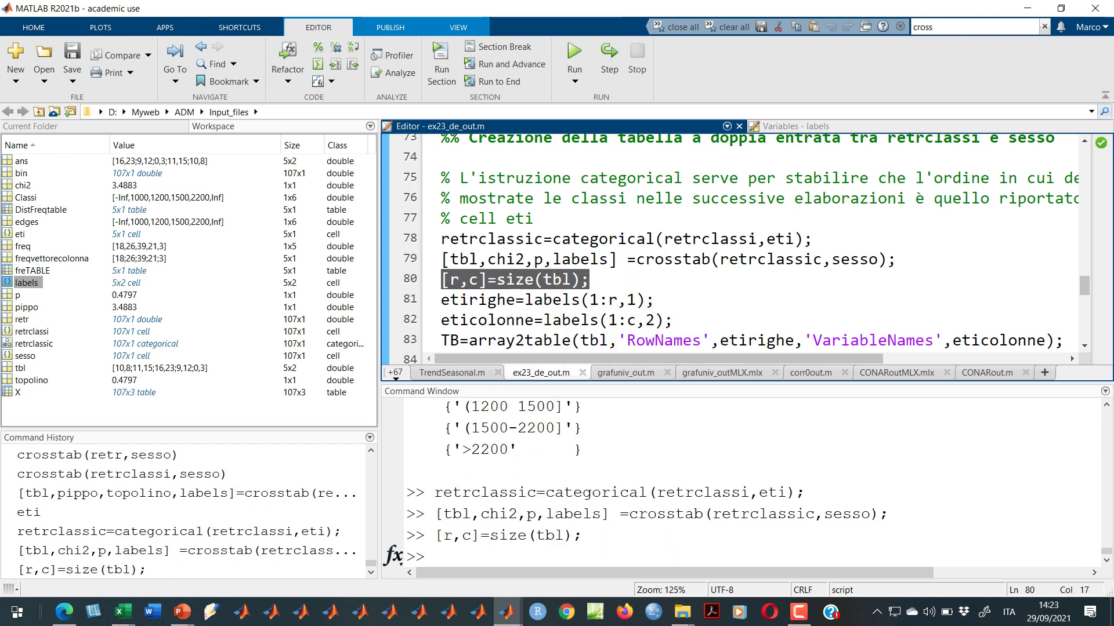
{"action": "left_click", "coordinate": [515, 300]}
{"action": "mouse_move", "coordinate": [451, 290]}
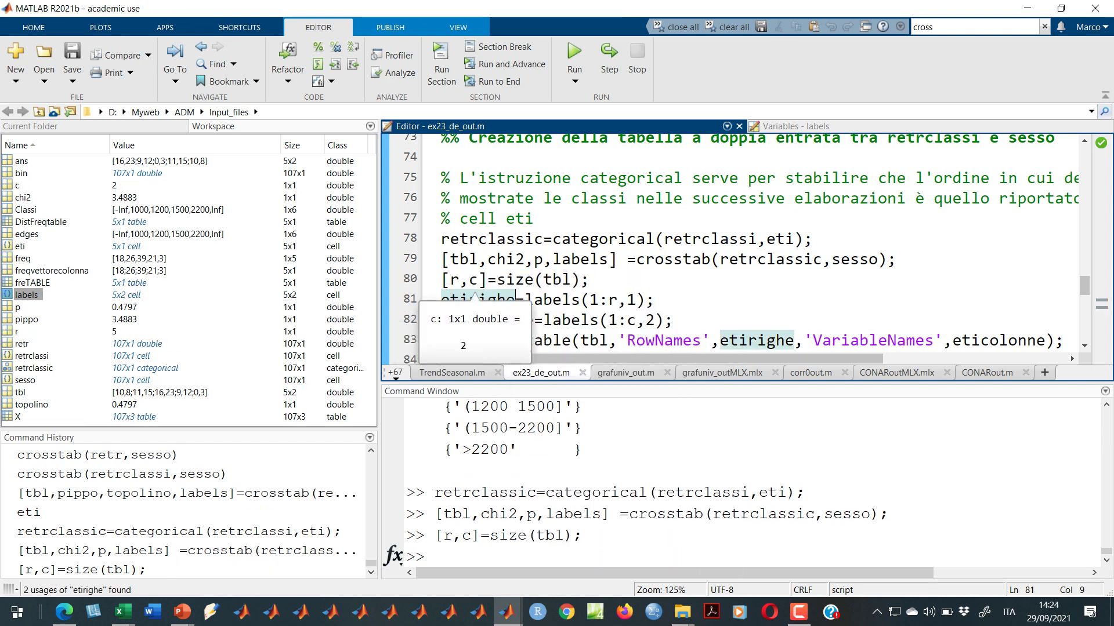
{"action": "left_click", "coordinate": [590, 280]}
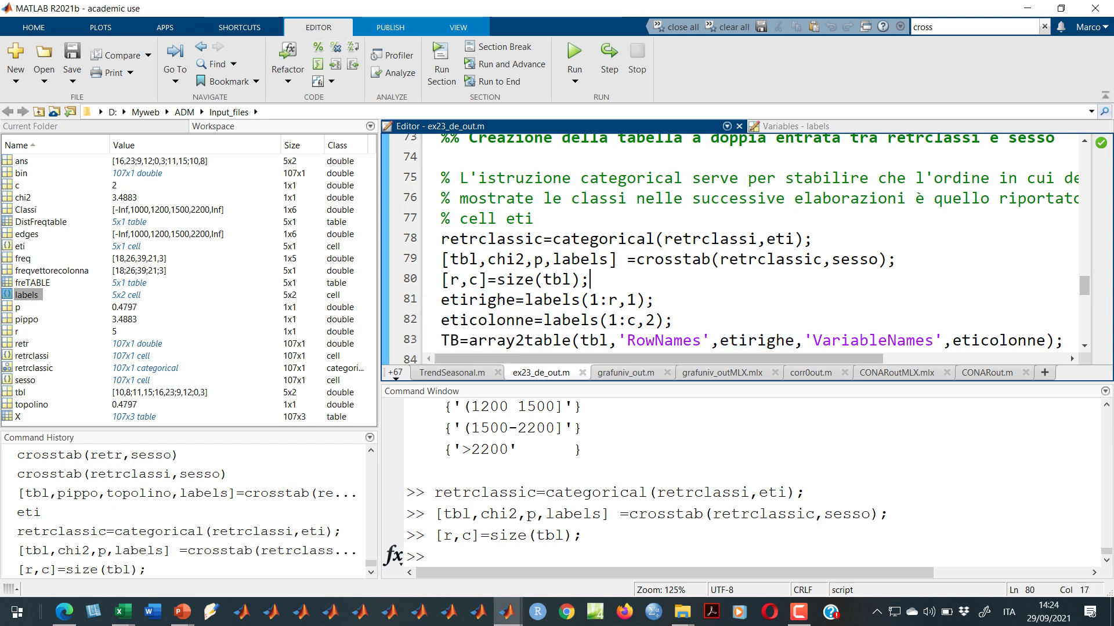
- Evaluate line 81 to create etirighe with the five salary-class labels
{"action": "mouse_move", "coordinate": [546, 296]}
{"action": "triple_click", "coordinate": [497, 299]}
{"action": "right_click", "coordinate": [497, 298]}
{"action": "left_click", "coordinate": [540, 310]}
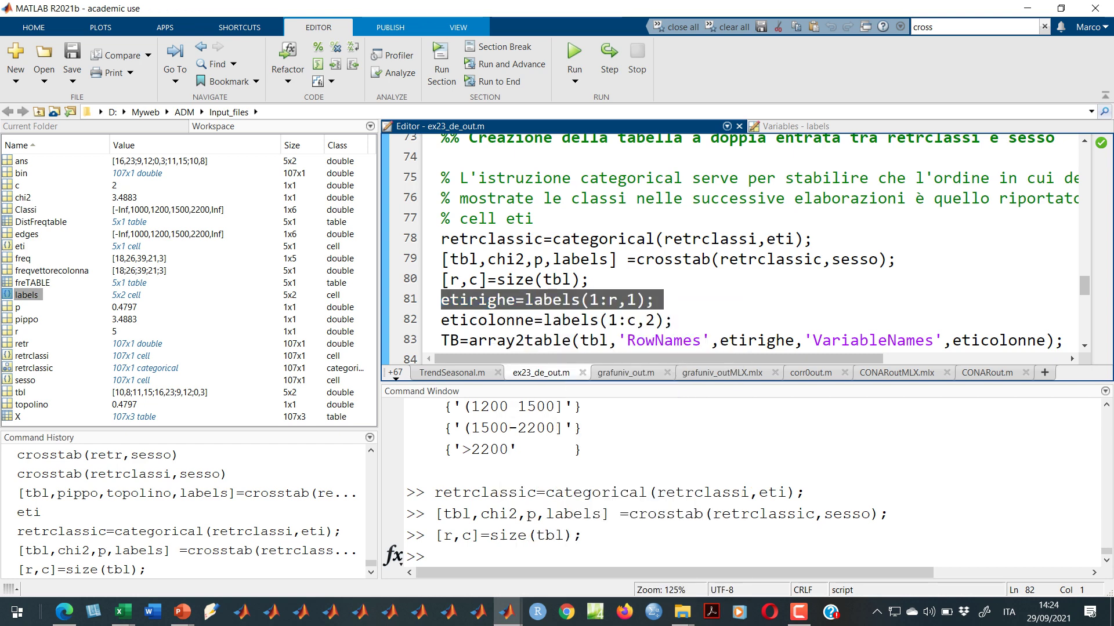
{"action": "key", "text": "F9"}
- Evaluate line 82 to create eticolonne holding F and M
{"action": "left_click", "coordinate": [524, 320]}
{"action": "mouse_move", "coordinate": [480, 299]}
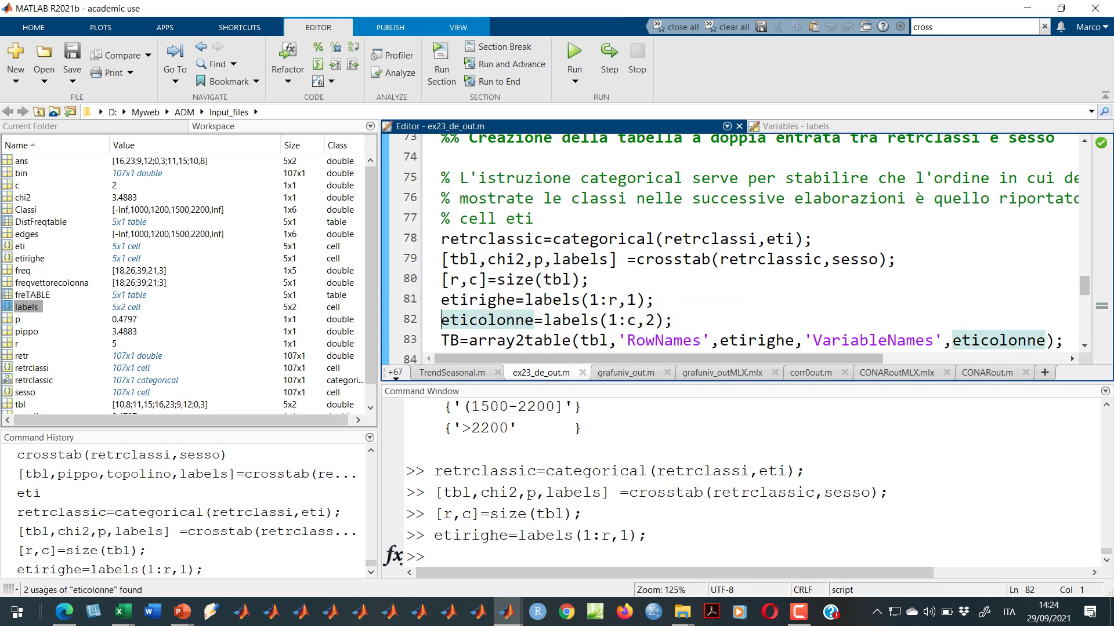
{"action": "key", "text": "shift+Down"}
{"action": "right_click", "coordinate": [484, 320]}
{"action": "left_click", "coordinate": [522, 329]}
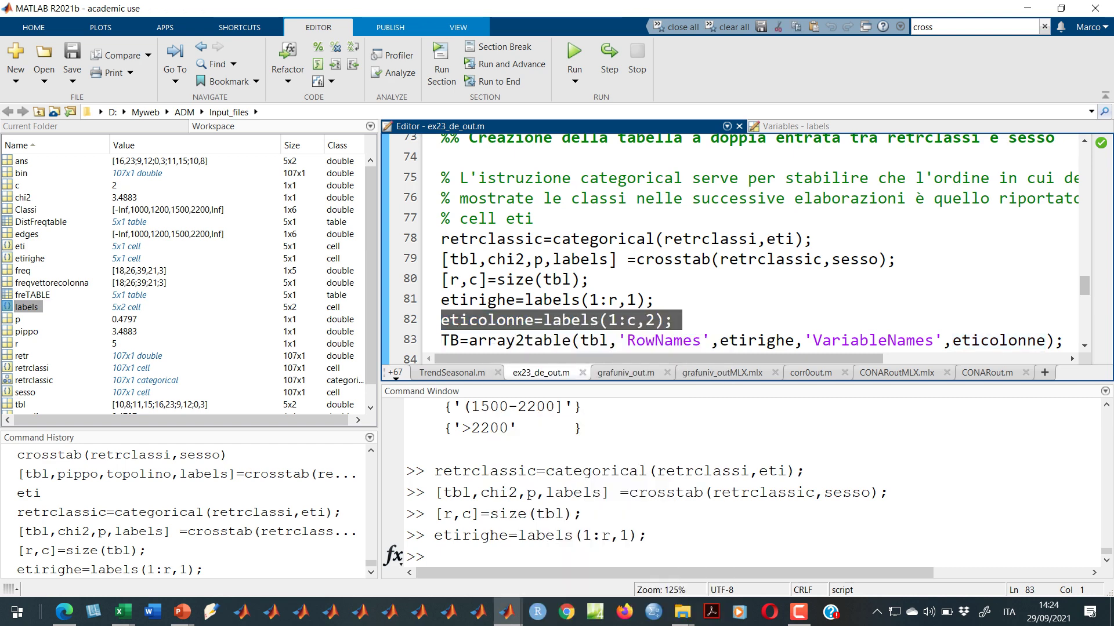
{"action": "left_click", "coordinate": [488, 299]}
{"action": "mouse_move", "coordinate": [487, 316]}
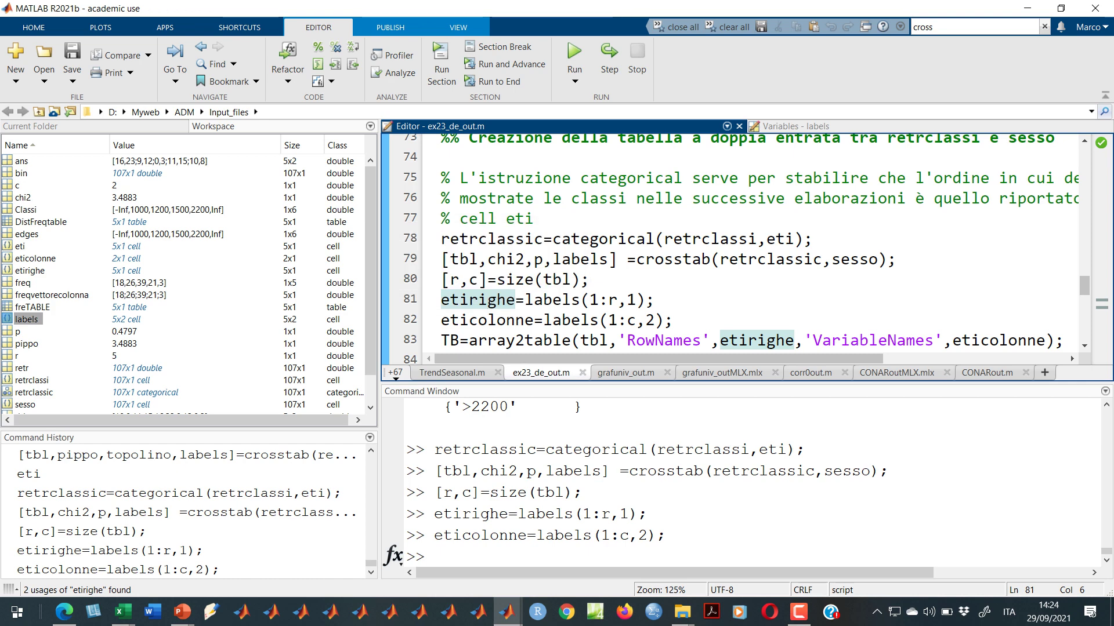
- Run array2table(tbl), giving a 5×2 table with columns tbl1 and tbl2
{"action": "left_click", "coordinate": [441, 557]}
{"action": "type", "text": "array23table"}
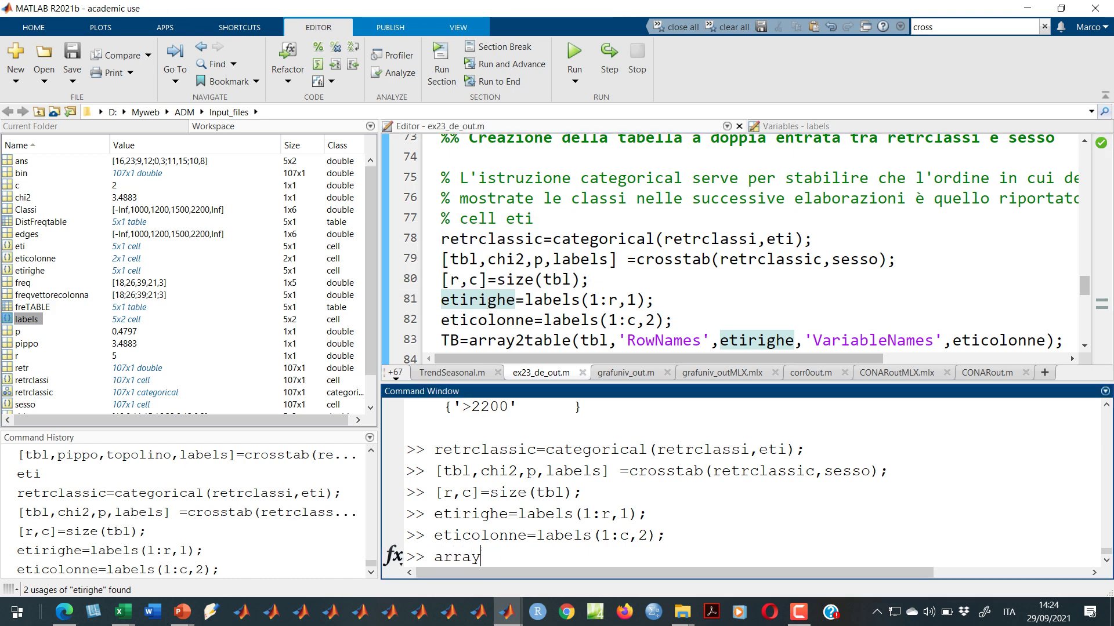
{"action": "key", "text": "BackSpace"}
{"action": "key", "text": "BackSpace"}
{"action": "key", "text": "BackSpace"}
{"action": "key", "text": "BackSpace"}
{"action": "key", "text": "BackSpace"}
{"action": "key", "text": "BackSpace"}
{"action": "type", "text": "tab"}
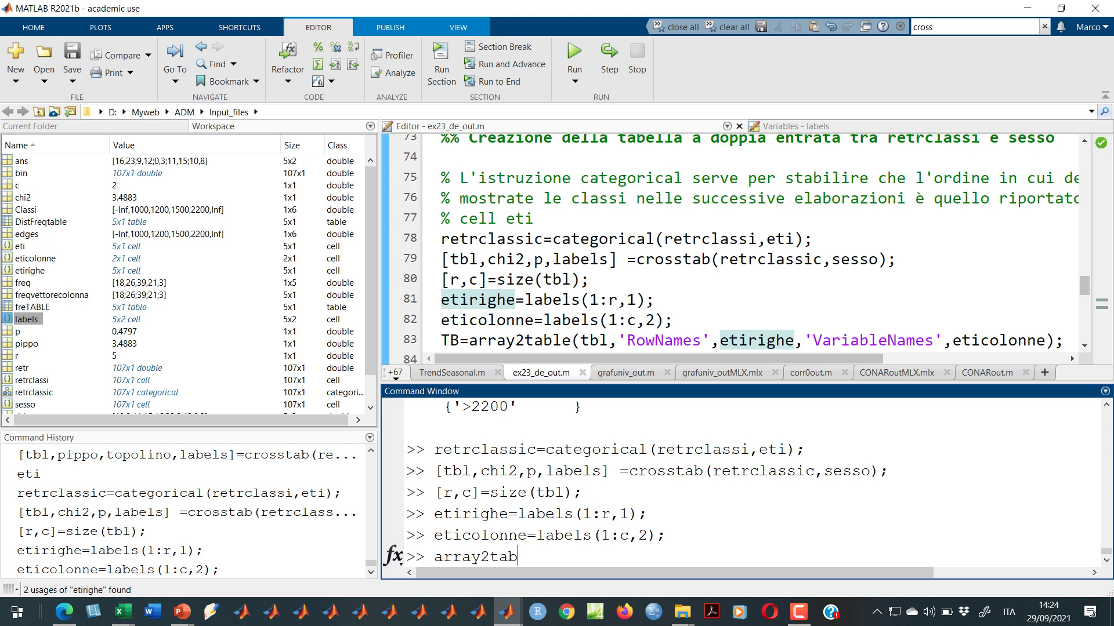
{"action": "type", "text": "le(tbl)"}
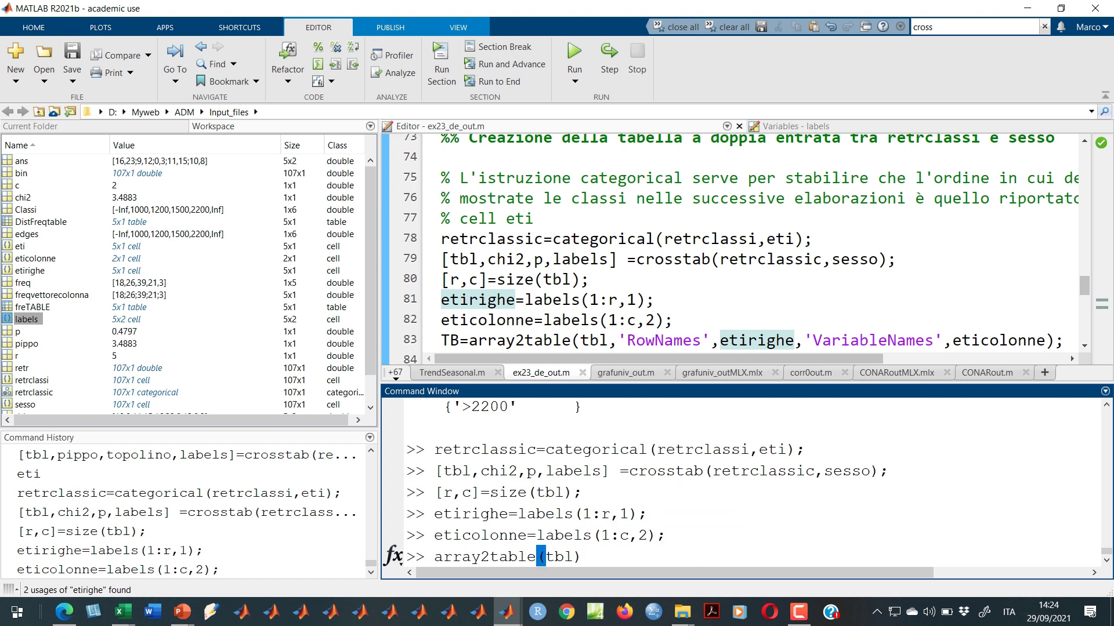
{"action": "key", "text": "Return"}
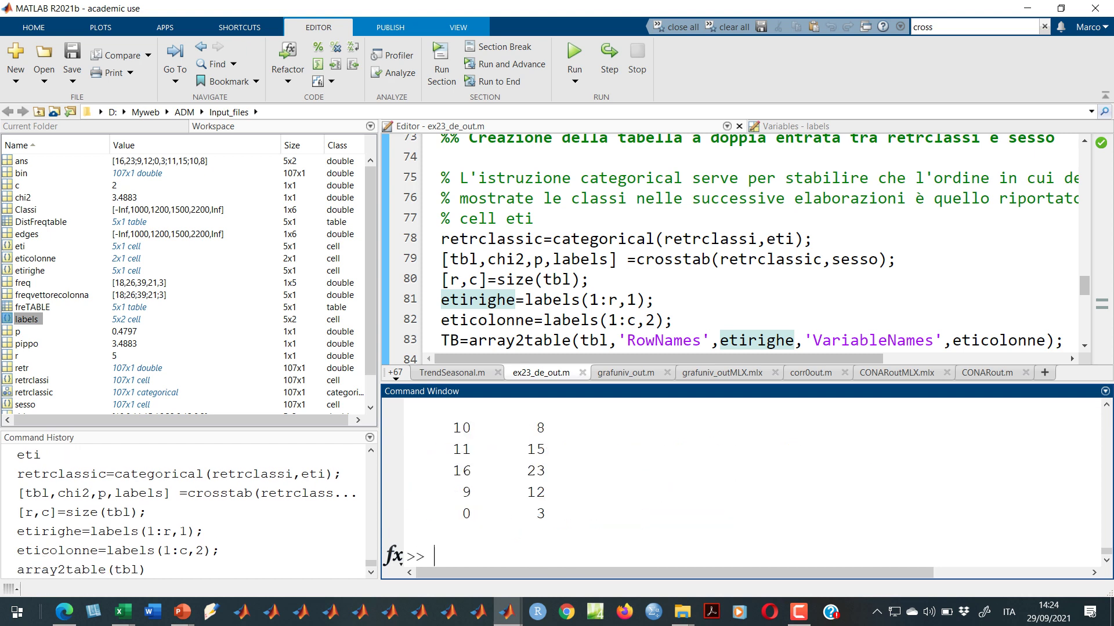
{"action": "key", "text": "Page_Up"}
{"action": "key", "text": "Page_Up"}
{"action": "key", "text": "Page_Down"}
{"action": "key", "text": "Page_Down"}
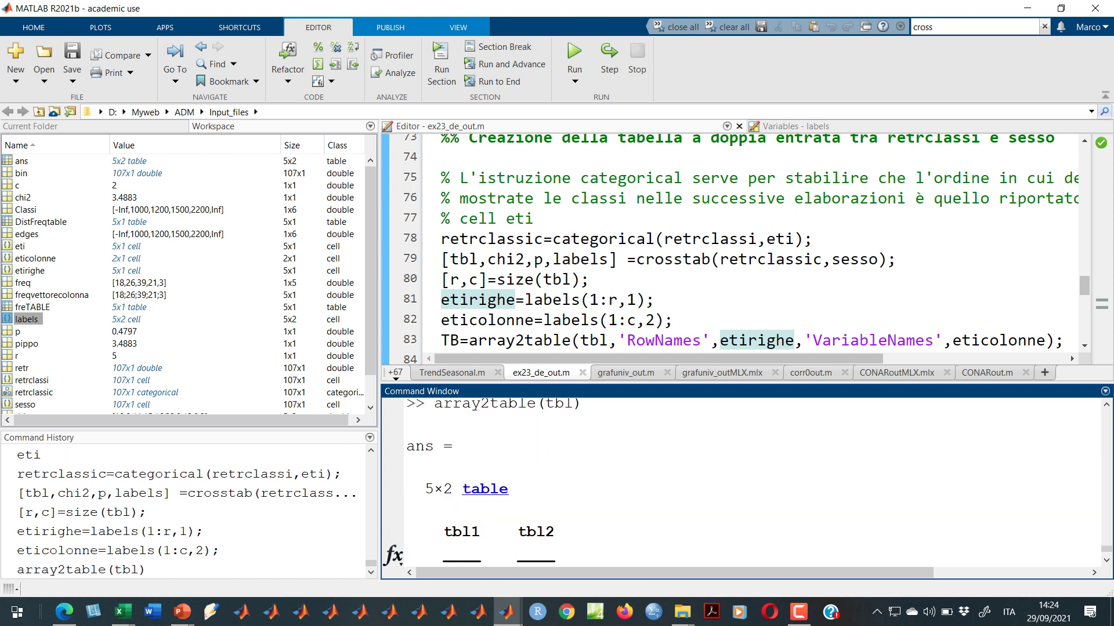
{"action": "key", "text": "Page_Up"}
{"action": "scroll", "coordinate": [742, 482], "scroll_direction": "up", "scroll_amount": 4}
{"action": "scroll", "coordinate": [742, 481], "scroll_direction": "down", "scroll_amount": 6}
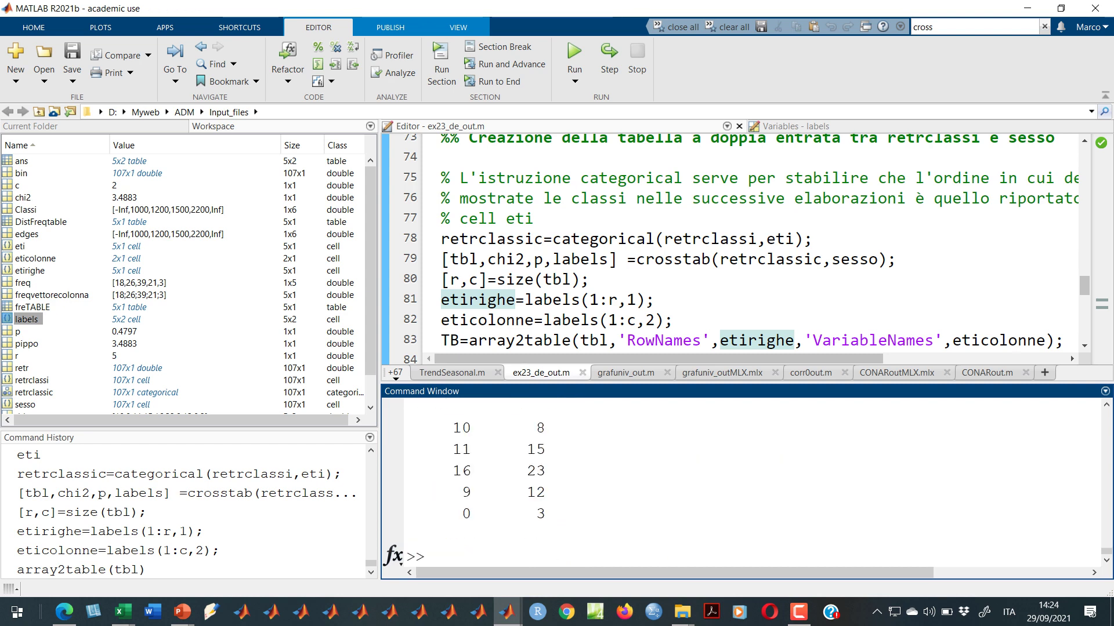
{"action": "scroll", "coordinate": [743, 481], "scroll_direction": "up", "scroll_amount": 6}
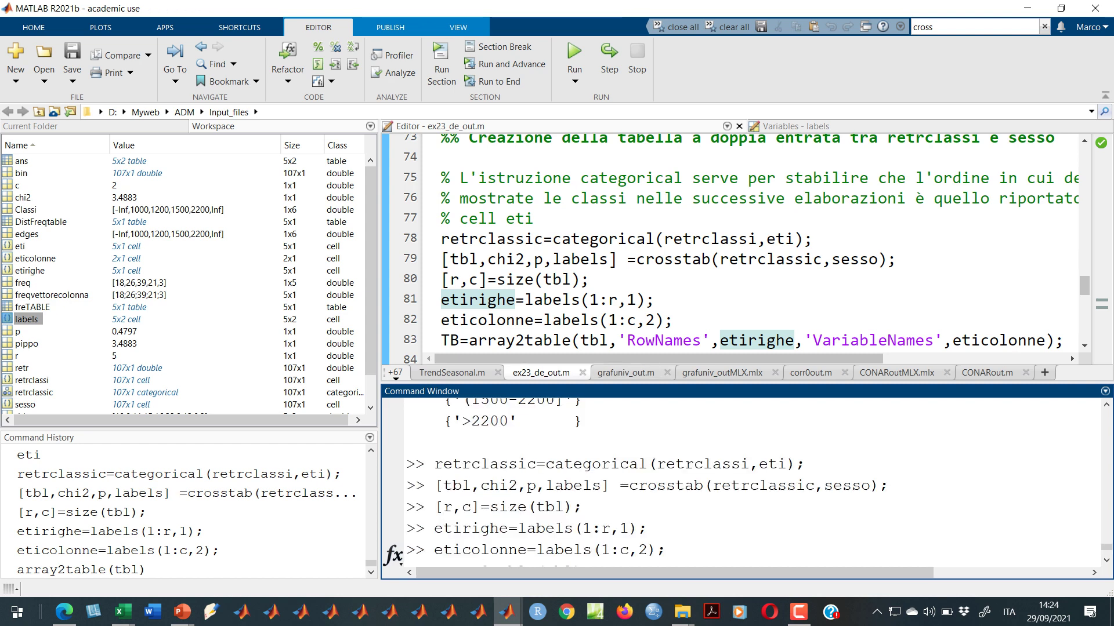
{"action": "left_click_drag", "start_coordinate": [638, 383], "coordinate": [638, 222]}
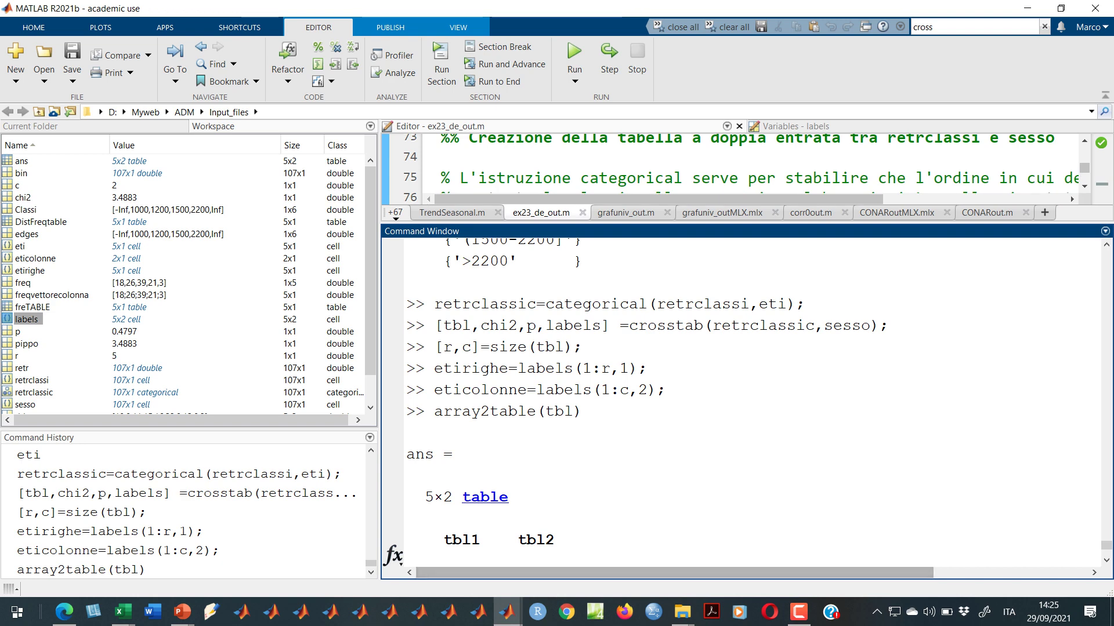
{"action": "scroll", "coordinate": [742, 400], "scroll_direction": "down", "scroll_amount": 3}
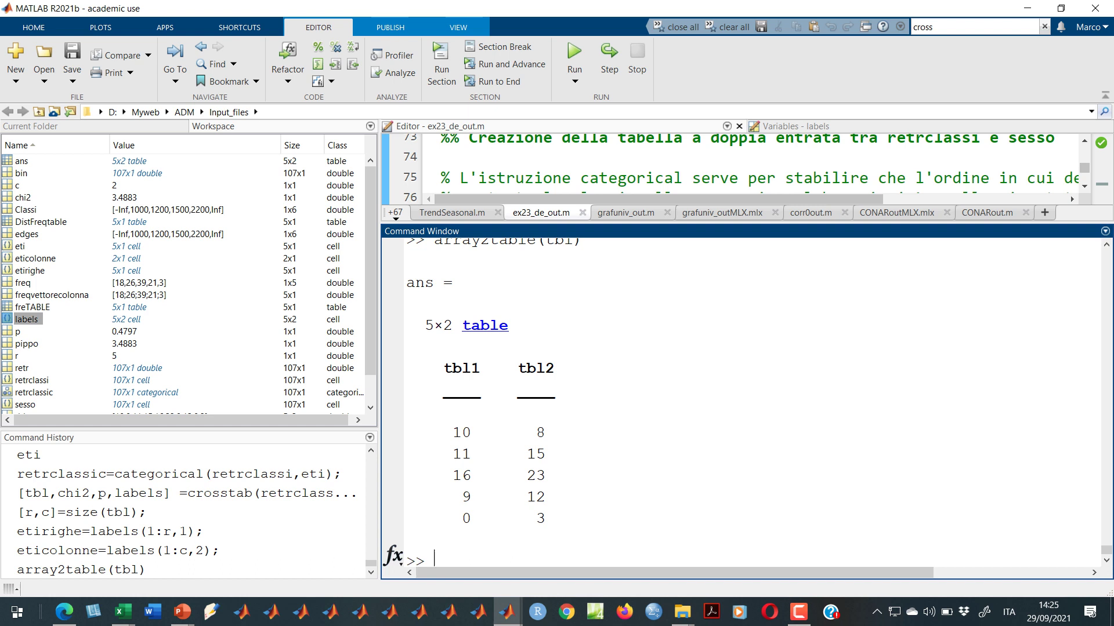
- Rerun array2table(tbl) with 'VariableNames',eticolonne so the columns read F and M
{"action": "key", "text": "Up"}
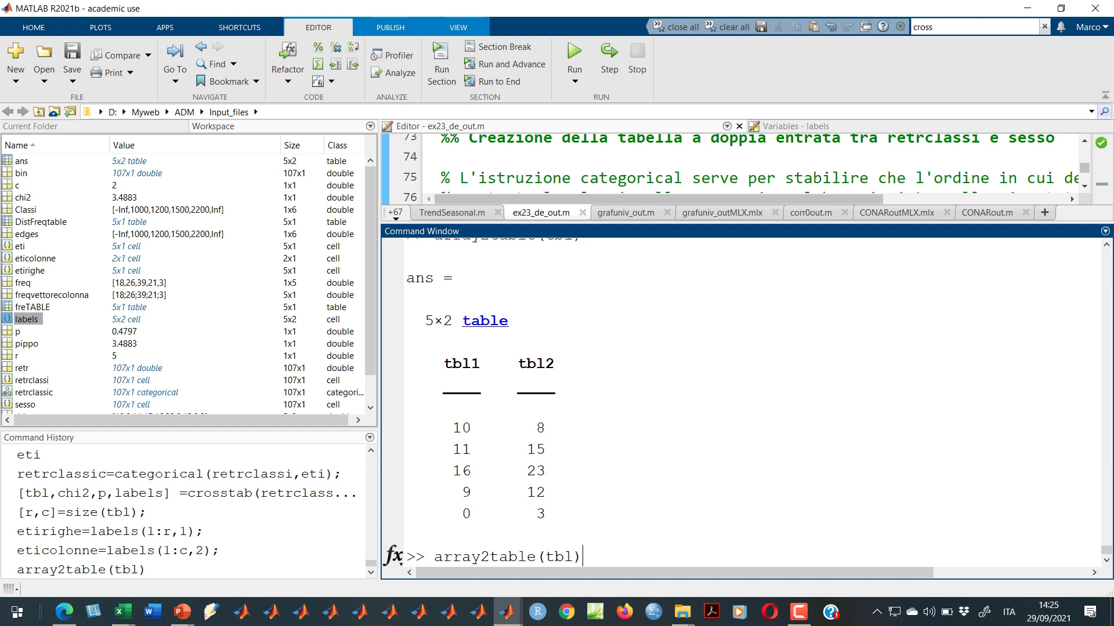
{"action": "key", "text": "Left"}
{"action": "type", "text": ",'"}
{"action": "key", "text": "Down"}
{"action": "key", "text": "Down"}
{"action": "key", "text": "Return"}
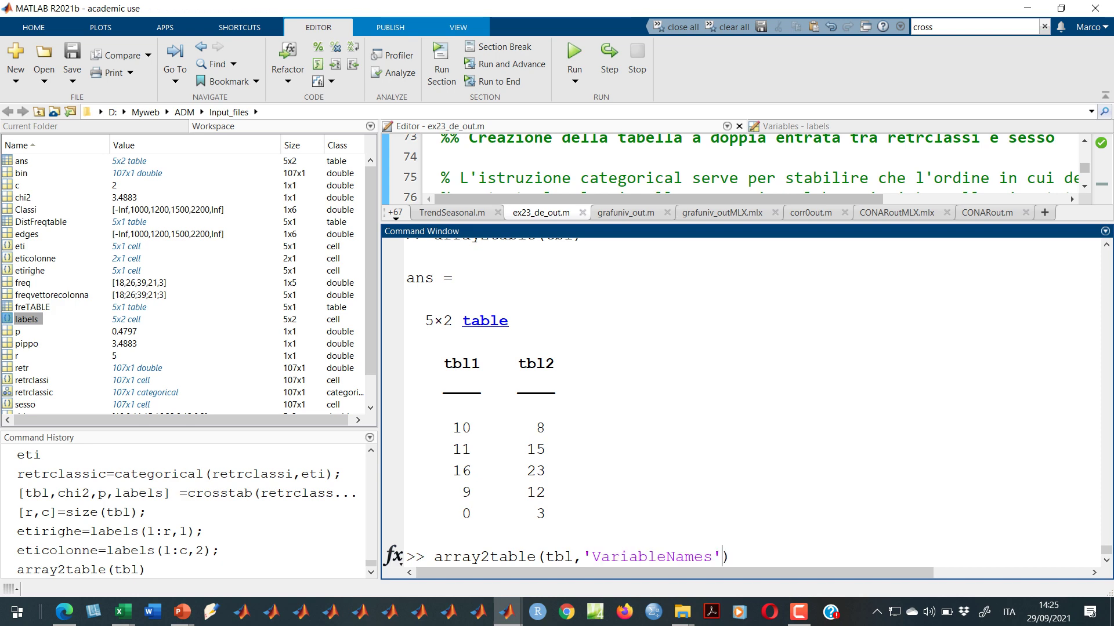
{"action": "type", "text": ","}
{"action": "left_click_drag", "start_coordinate": [747, 223], "coordinate": [747, 333]}
{"action": "scroll", "coordinate": [747, 232], "scroll_direction": "down", "scroll_amount": 3}
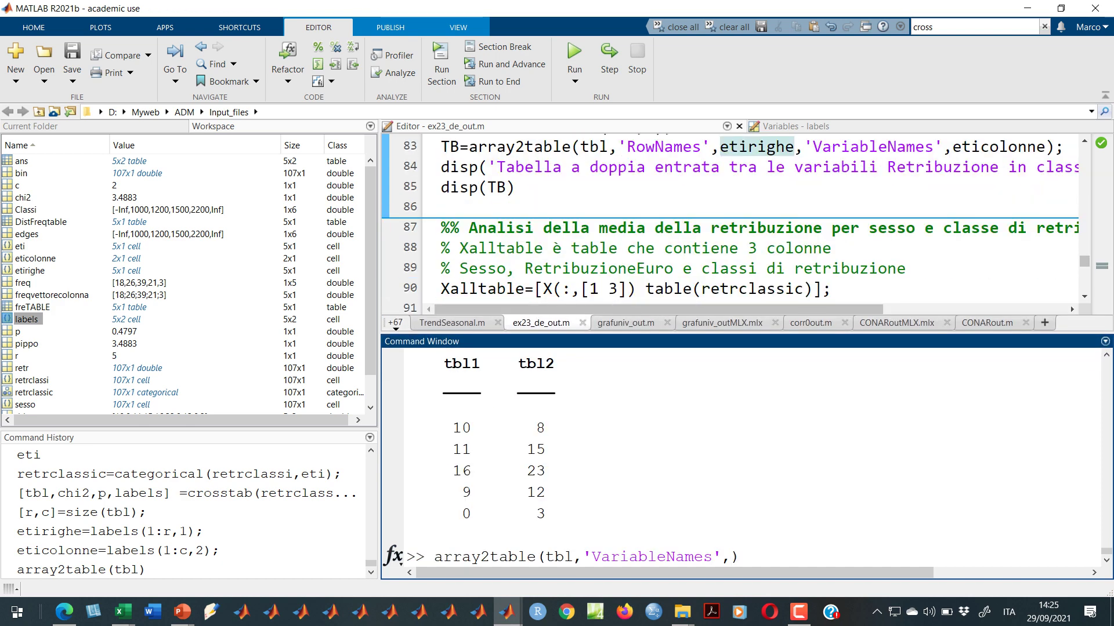
{"action": "scroll", "coordinate": [746, 232], "scroll_direction": "up", "scroll_amount": 3}
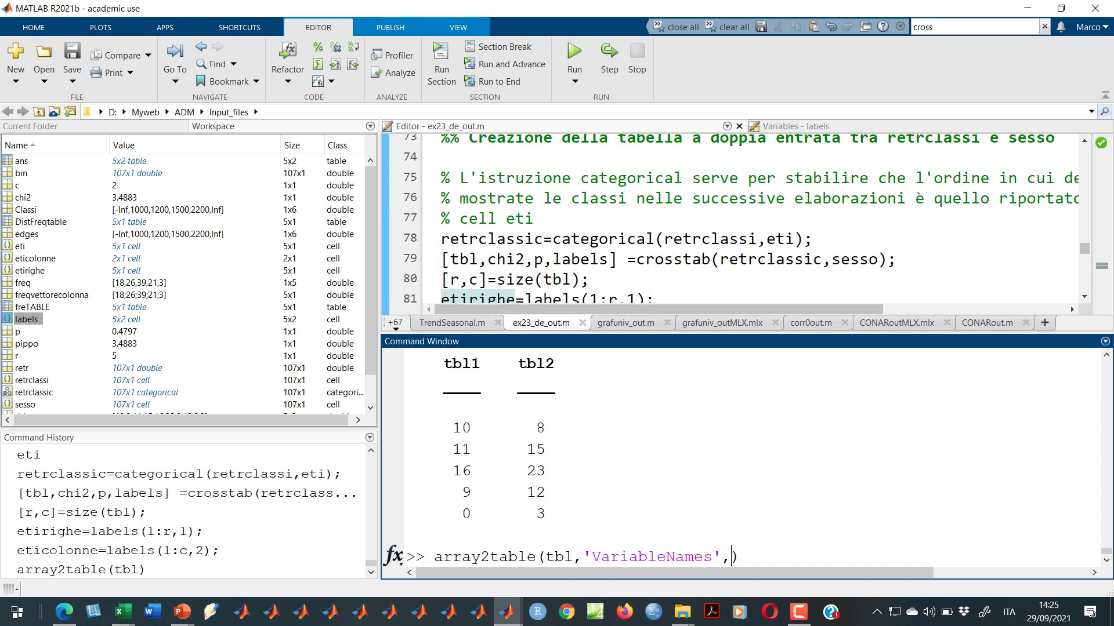
{"action": "scroll", "coordinate": [746, 223], "scroll_direction": "down", "scroll_amount": 3}
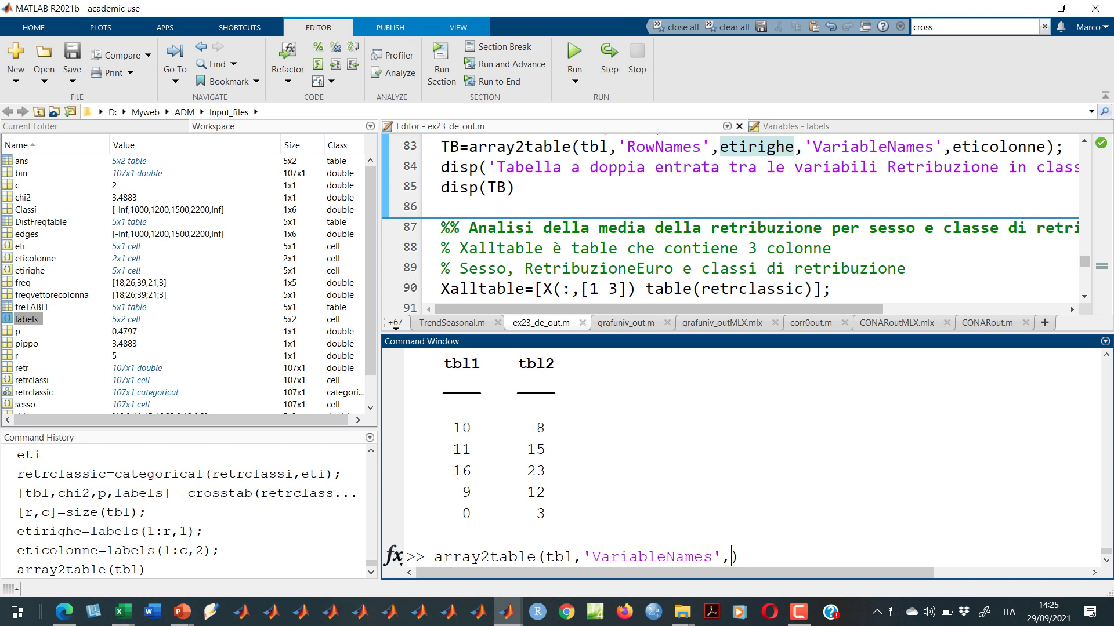
{"action": "left_click_drag", "start_coordinate": [746, 333], "coordinate": [746, 381]}
{"action": "scroll", "coordinate": [746, 249], "scroll_direction": "up", "scroll_amount": 3}
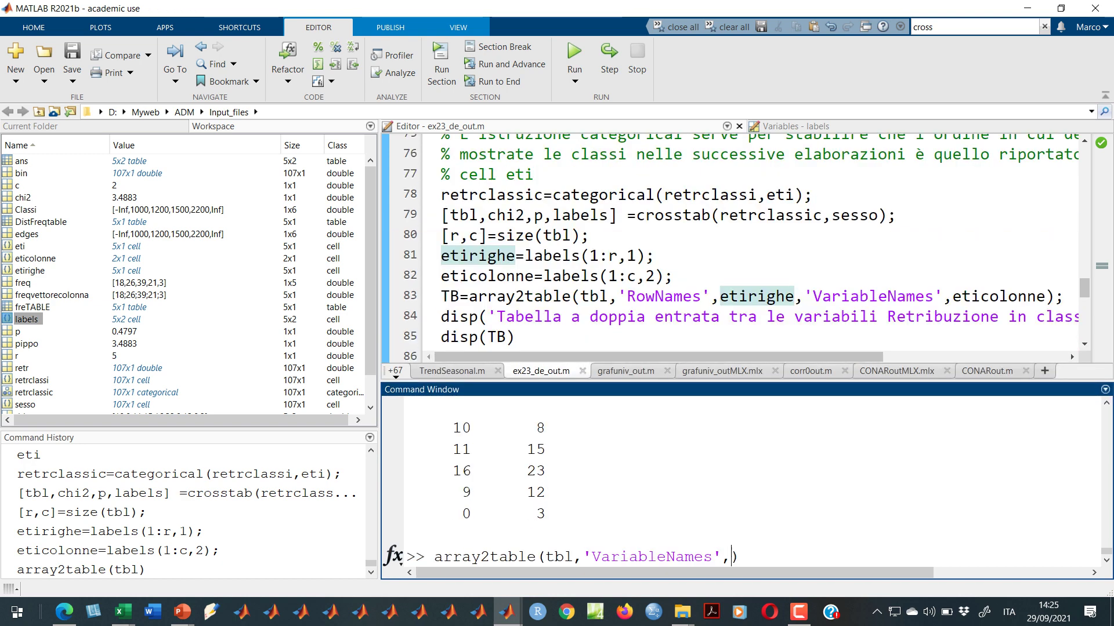
{"action": "scroll", "coordinate": [490, 302], "scroll_direction": "up", "scroll_amount": 1}
{"action": "mouse_move", "coordinate": [490, 302]}
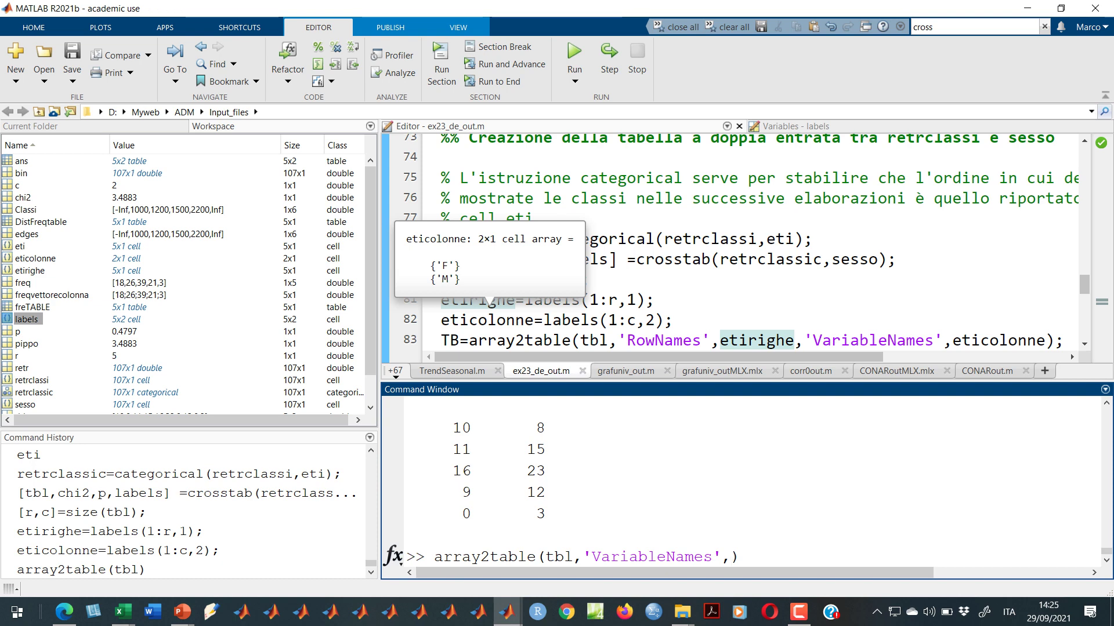
{"action": "type", "text": "eticol"}
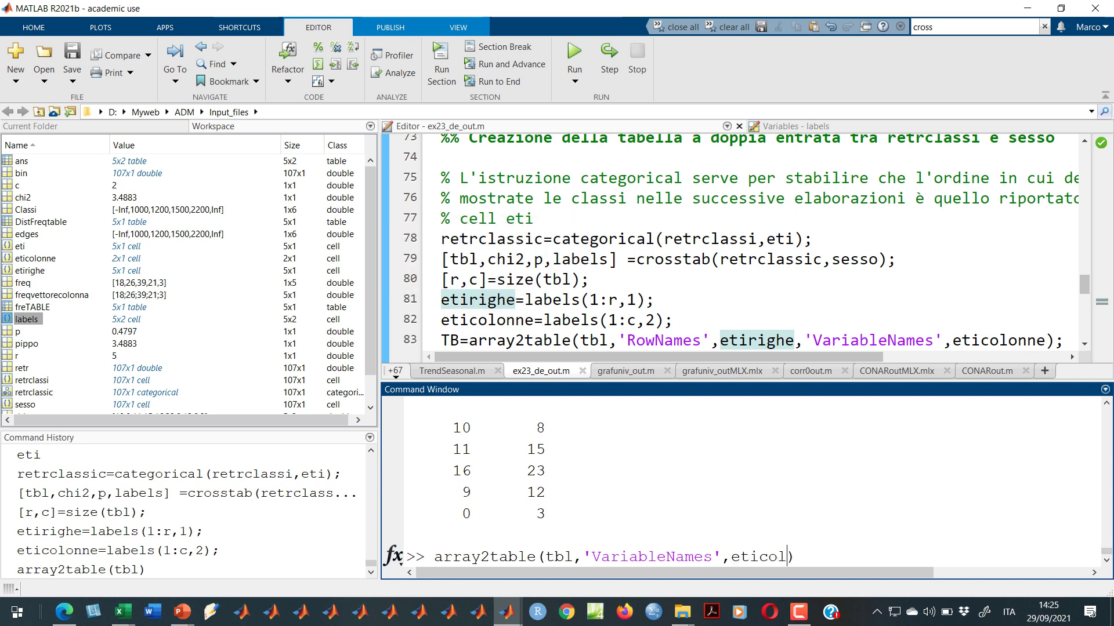
{"action": "type", "text": "onne"}
{"action": "key", "text": "Return"}
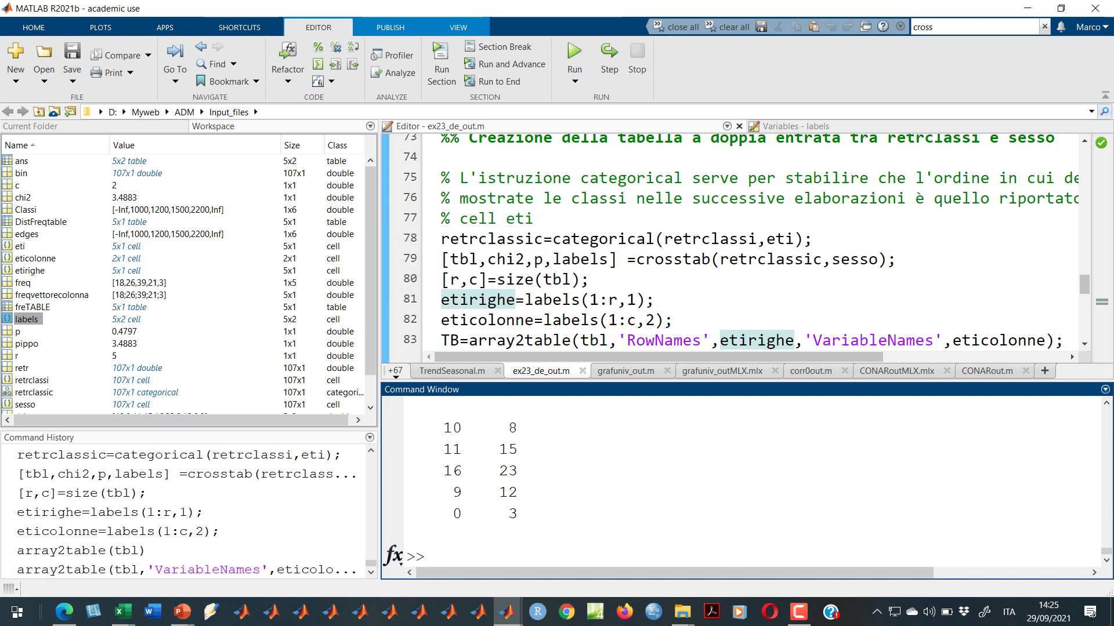
{"action": "key", "text": "Page_Up"}
{"action": "key", "text": "Page_Down"}
- Add 'RowNames',etirighe so the table rows show the salary classes
{"action": "key", "text": "Up"}
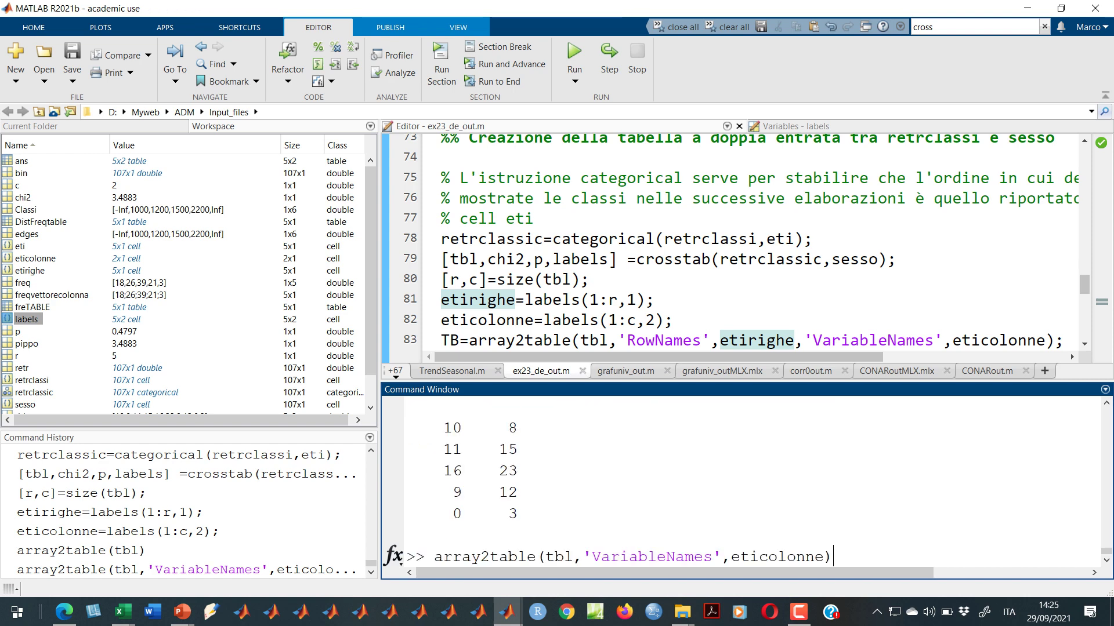
{"action": "key", "text": "Left"}
{"action": "type", "text": ",'RowNames',etirighe"}
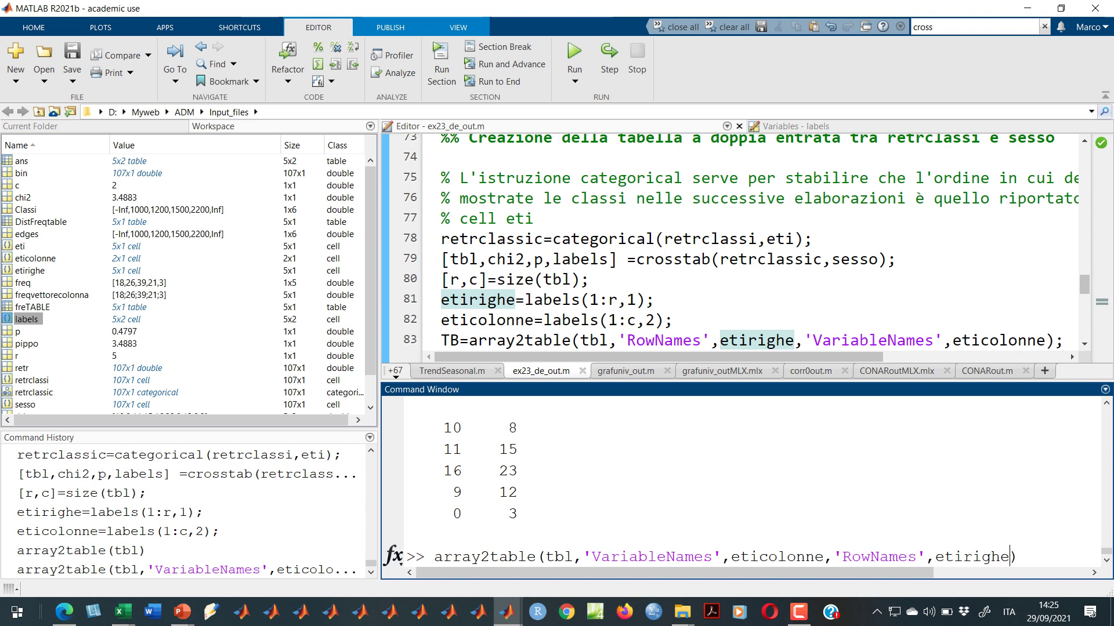
{"action": "key", "text": "Return"}
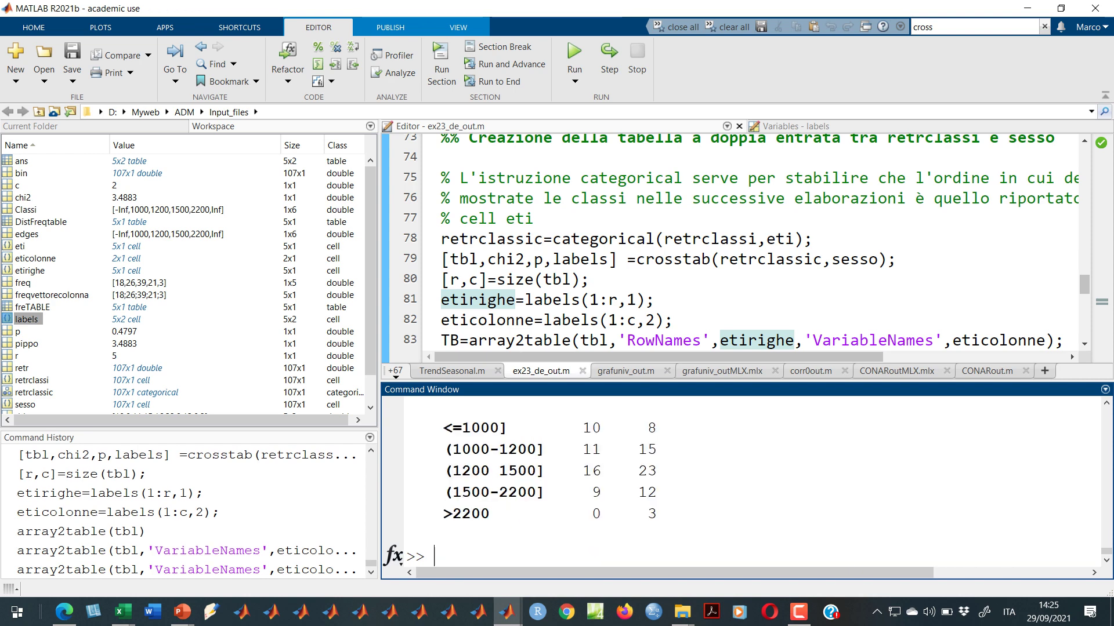
{"action": "left_click_drag", "start_coordinate": [747, 381], "coordinate": [746, 257]}
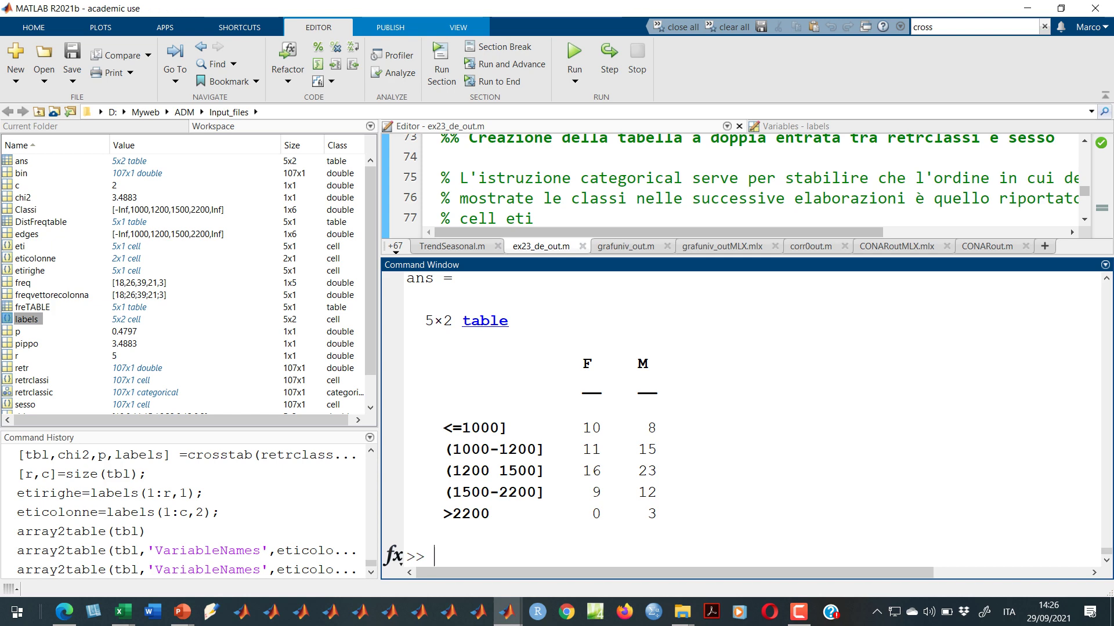
{"action": "left_click_drag", "start_coordinate": [747, 257], "coordinate": [747, 384]}
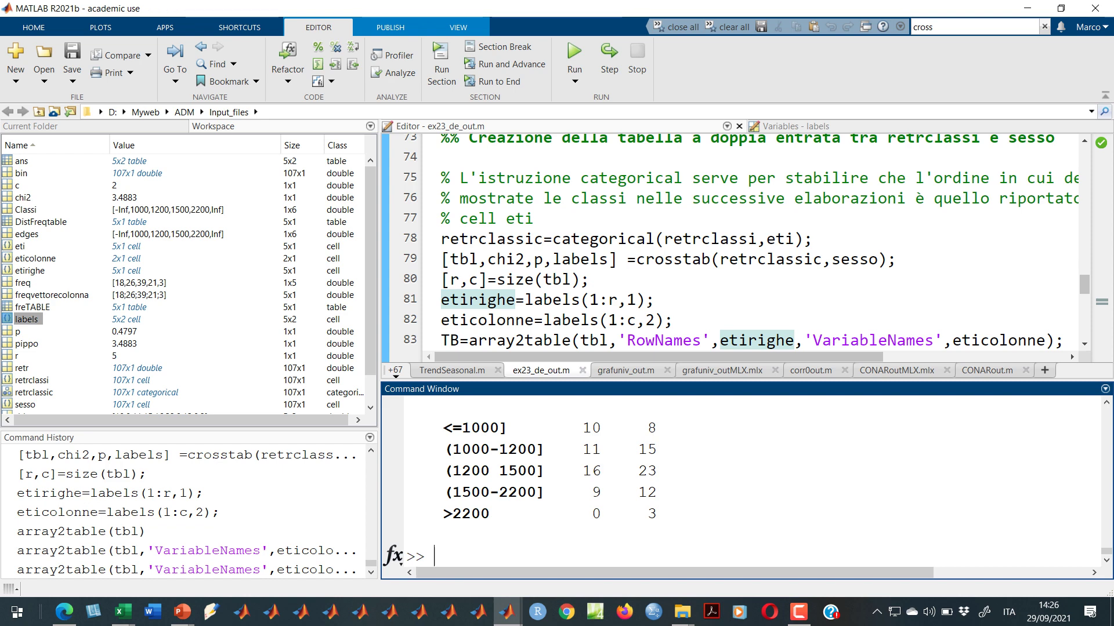
{"action": "left_click", "coordinate": [701, 259]}
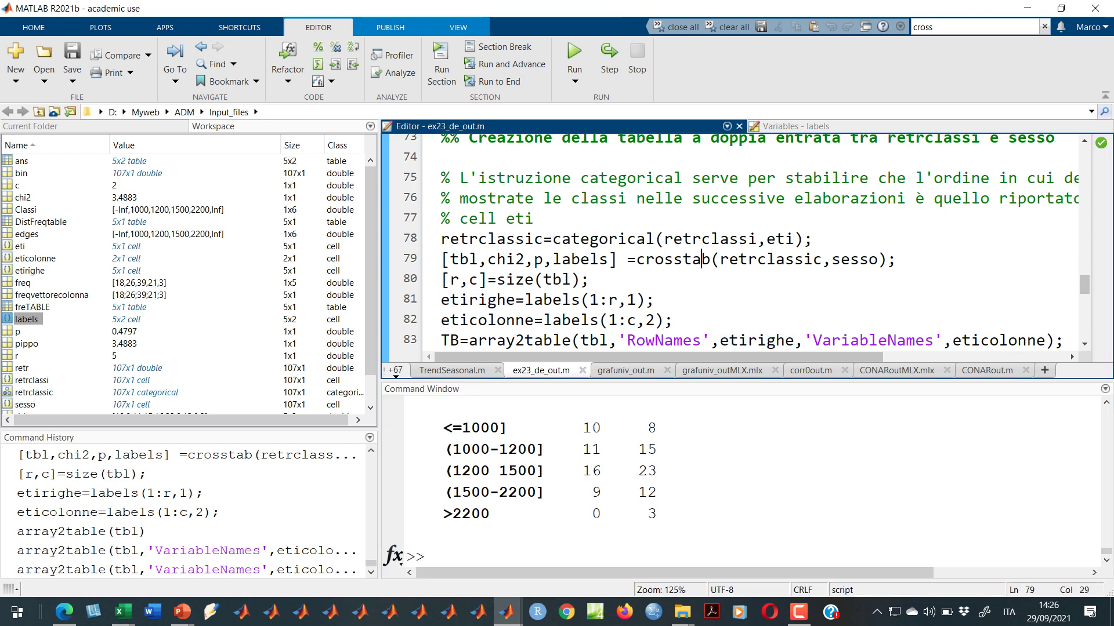
{"action": "mouse_move", "coordinate": [464, 259]}
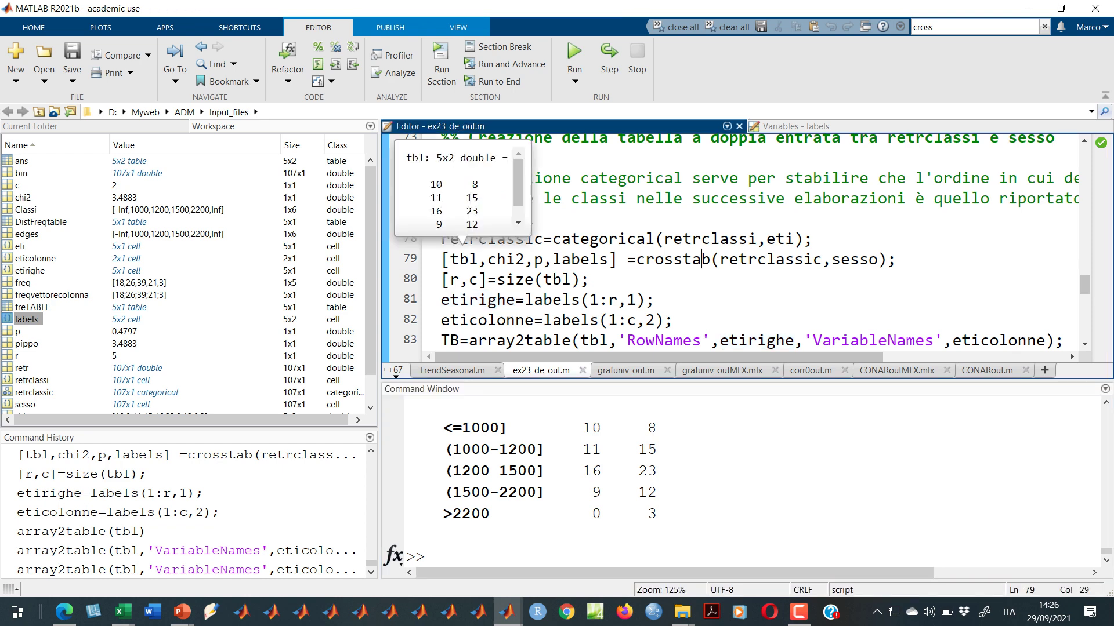
{"action": "left_click", "coordinate": [581, 259]}
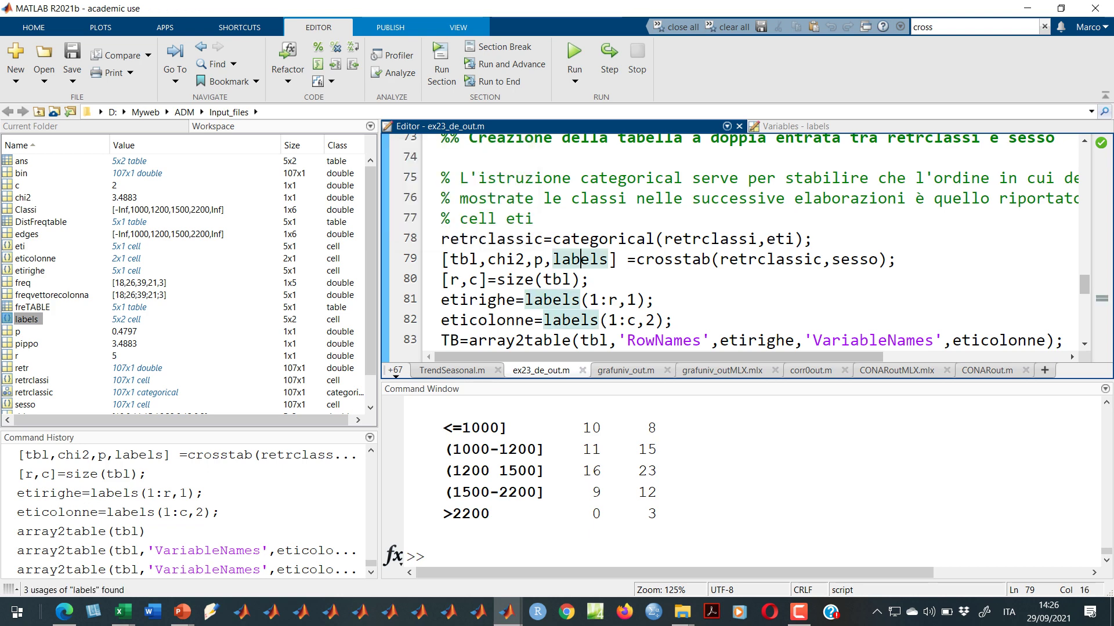
{"action": "mouse_move", "coordinate": [581, 260]}
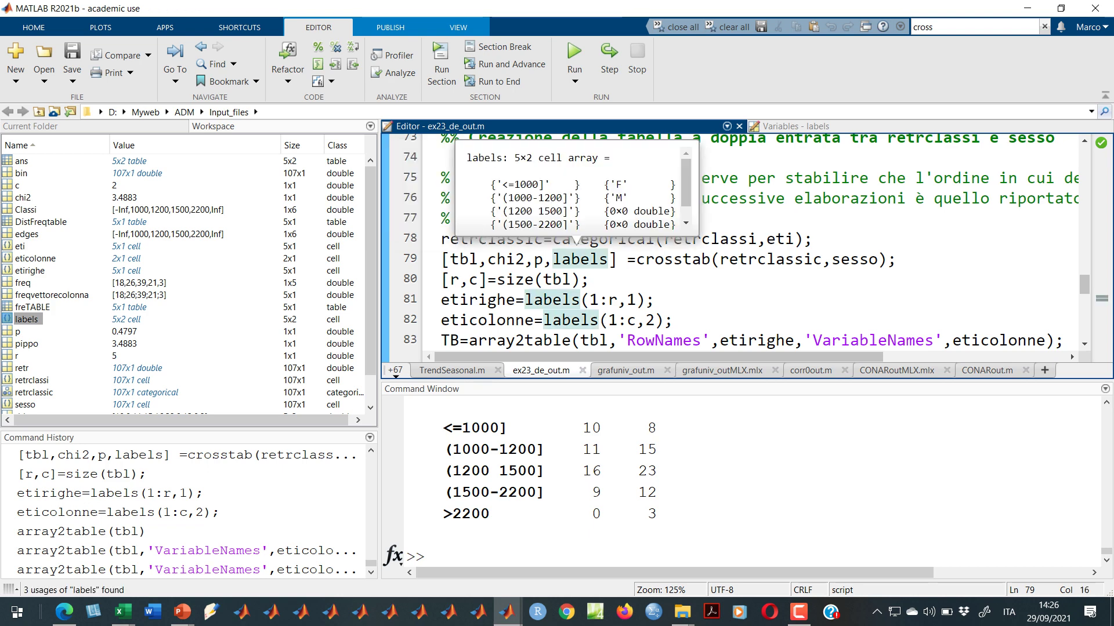
{"action": "scroll", "coordinate": [580, 259], "scroll_direction": "down", "scroll_amount": 3}
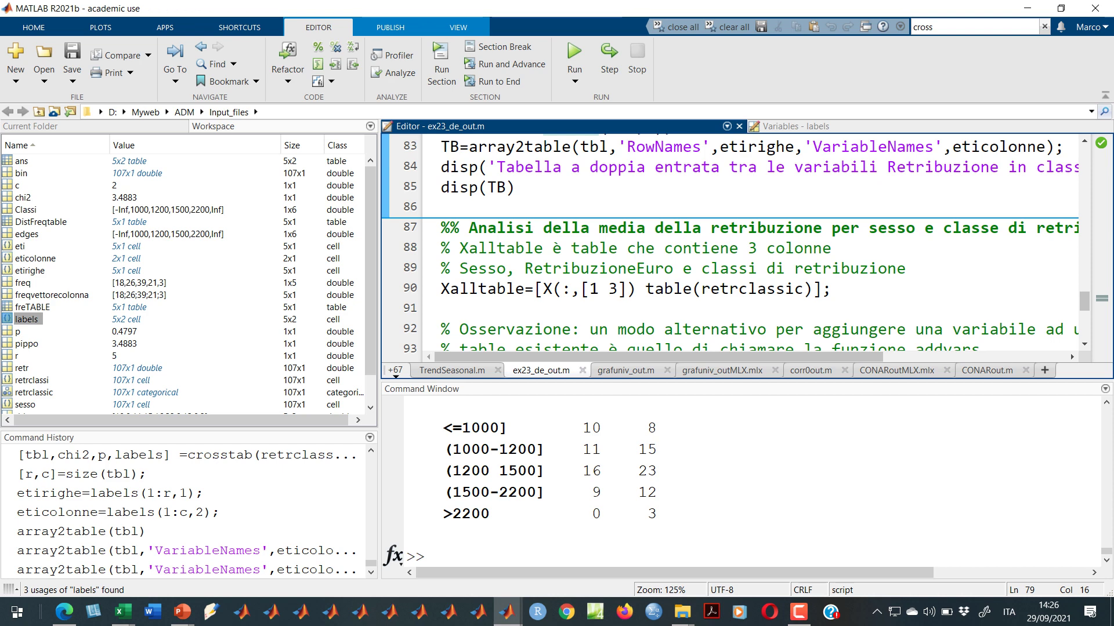
{"action": "mouse_move", "coordinate": [545, 289]}
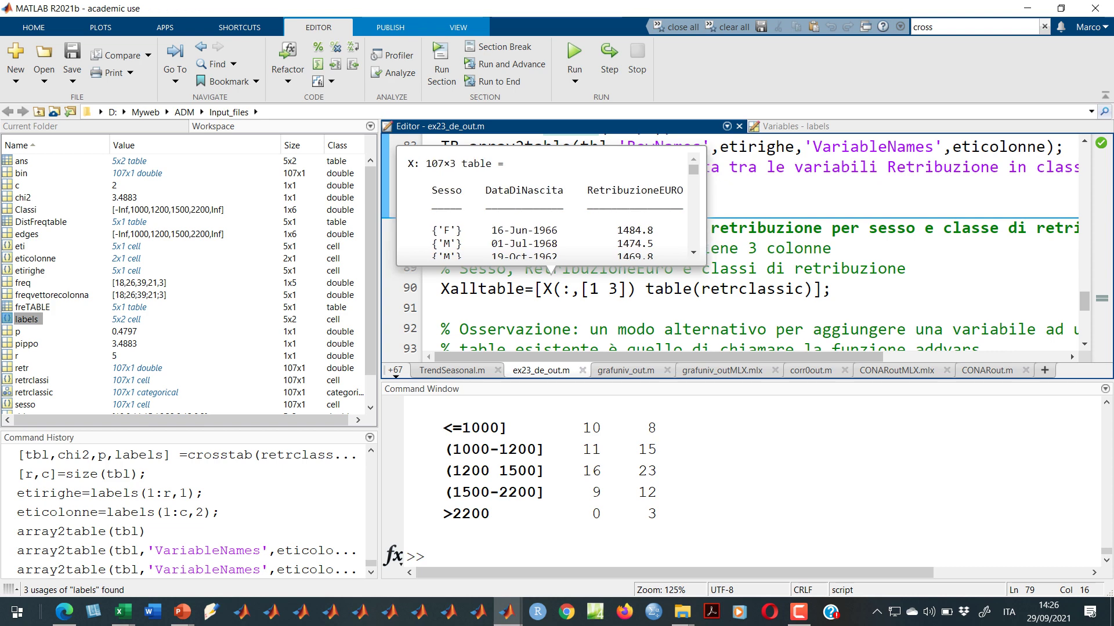
{"action": "mouse_move", "coordinate": [771, 288]}
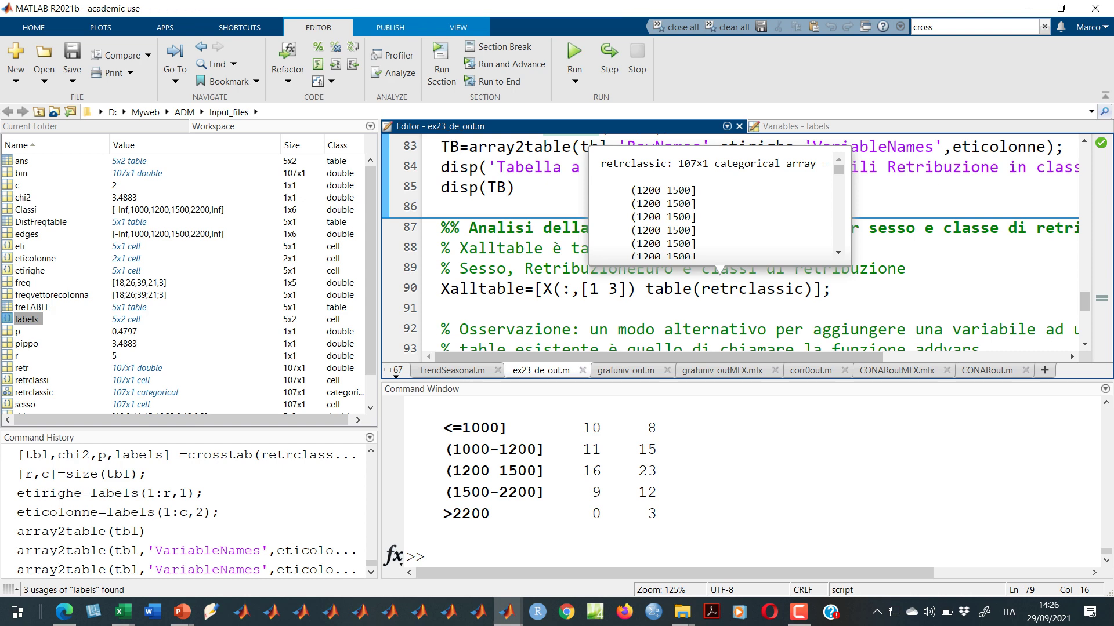
- Replace the 'cross' documentation search with 'add var' and open the addvars function page
{"action": "left_click", "coordinate": [951, 27]}
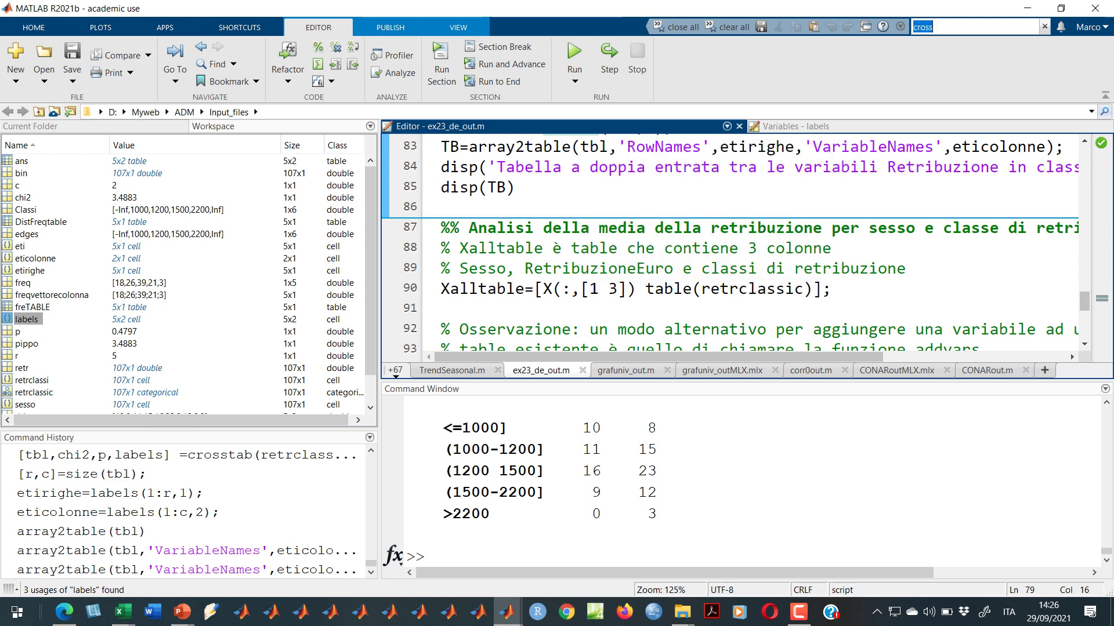
{"action": "key", "text": "BackSpace"}
{"action": "type", "text": "add va"}
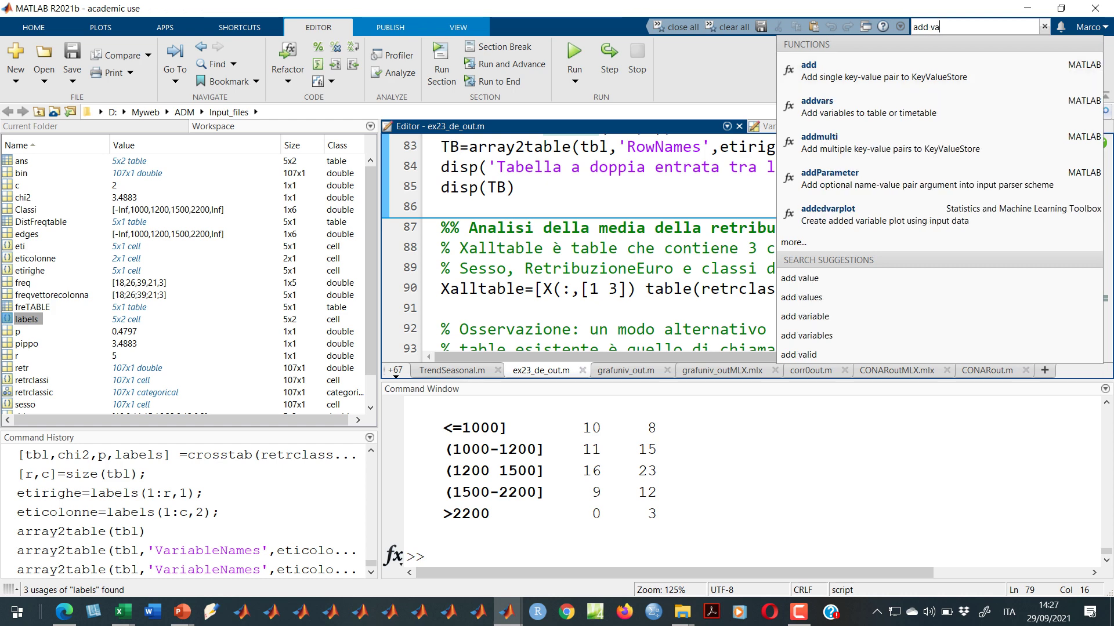
{"action": "type", "text": "r"}
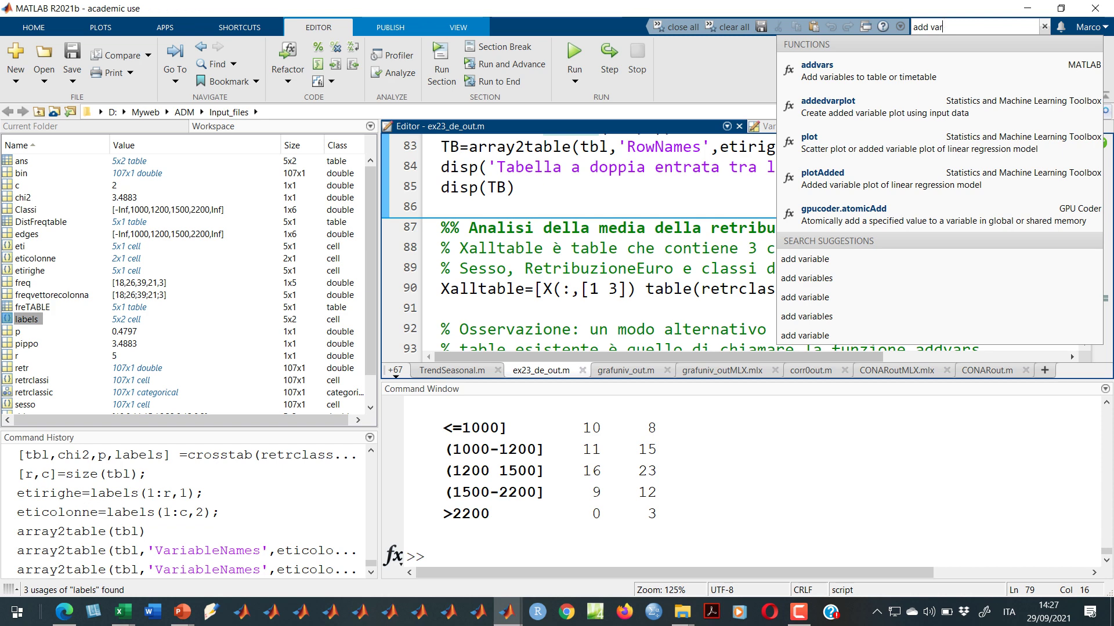
{"action": "key", "text": "Down"}
{"action": "key", "text": "Return"}
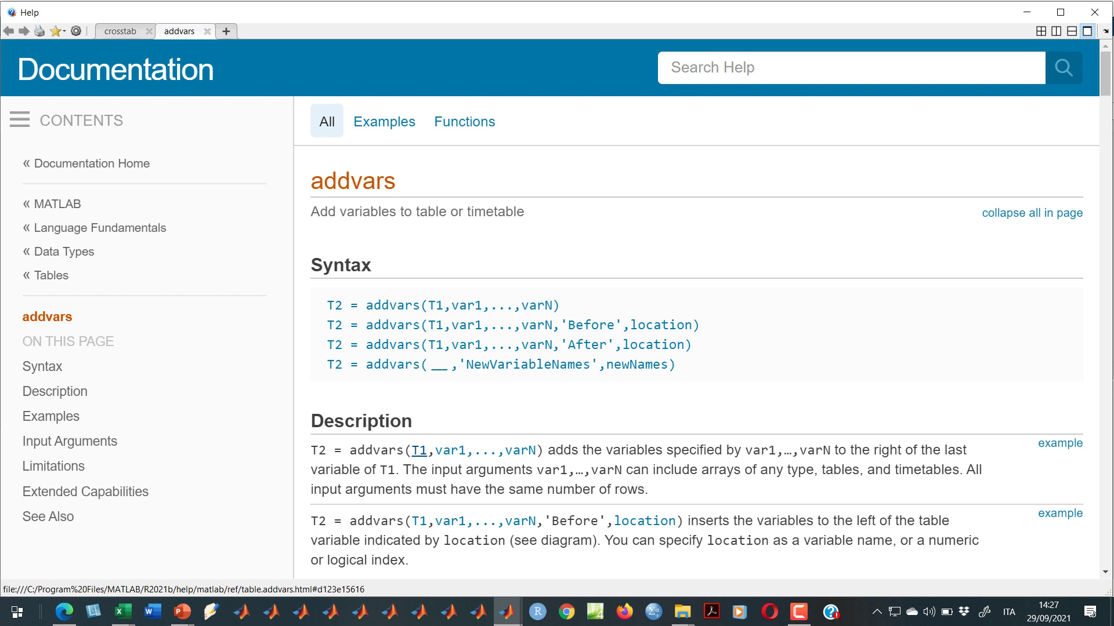
- Read the addvars basic syntax, description and diagram, then return to the MATLAB desktop
{"action": "left_click", "coordinate": [395, 306]}
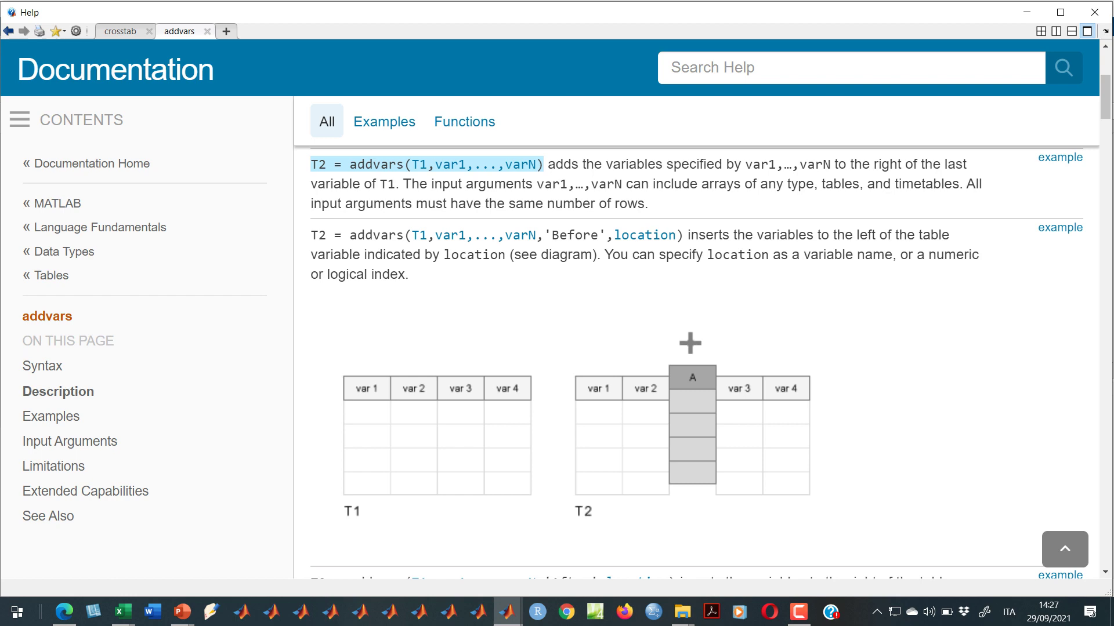
{"action": "scroll", "coordinate": [696, 348], "scroll_direction": "up", "scroll_amount": 3}
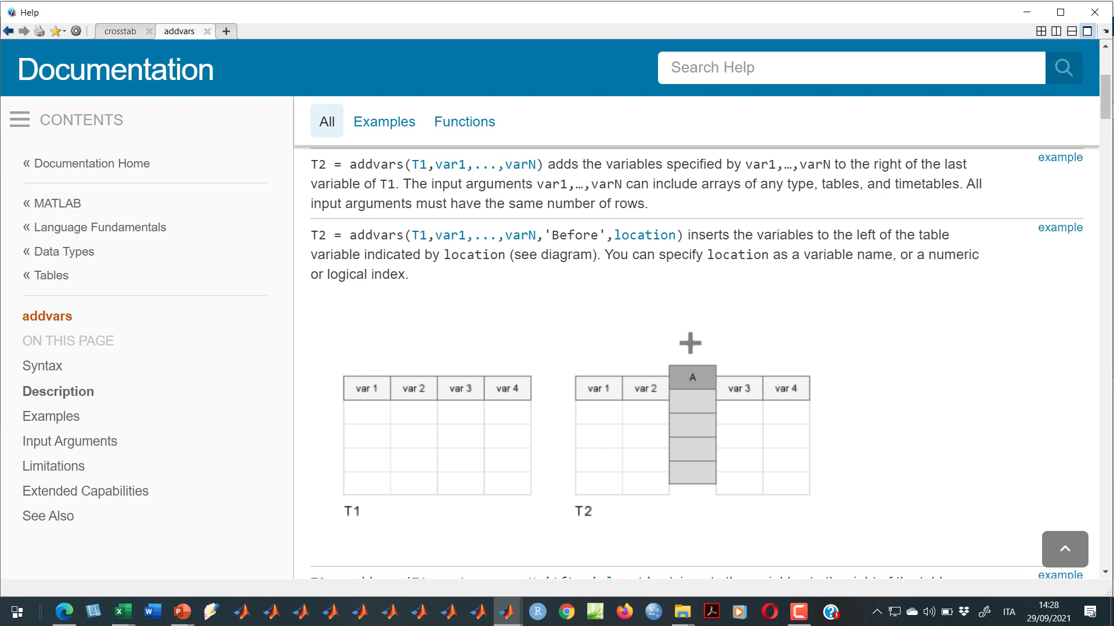
{"action": "scroll", "coordinate": [551, 251], "scroll_direction": "up", "scroll_amount": 3}
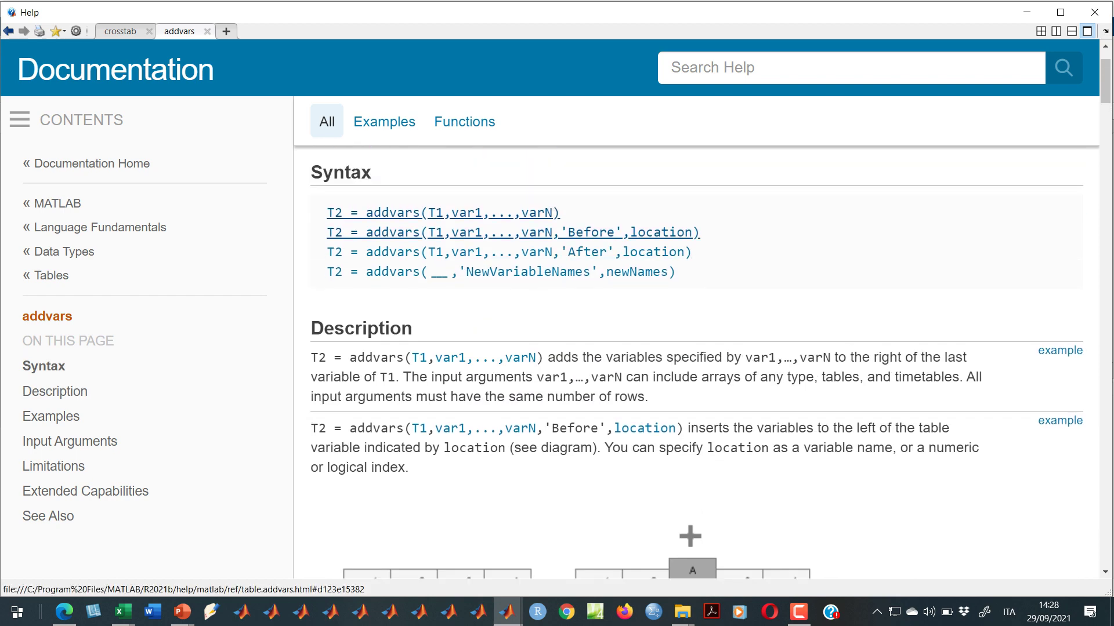
{"action": "key", "text": "alt+Tab"}
- Display table X in the Command Window
{"action": "left_click", "coordinate": [517, 512]}
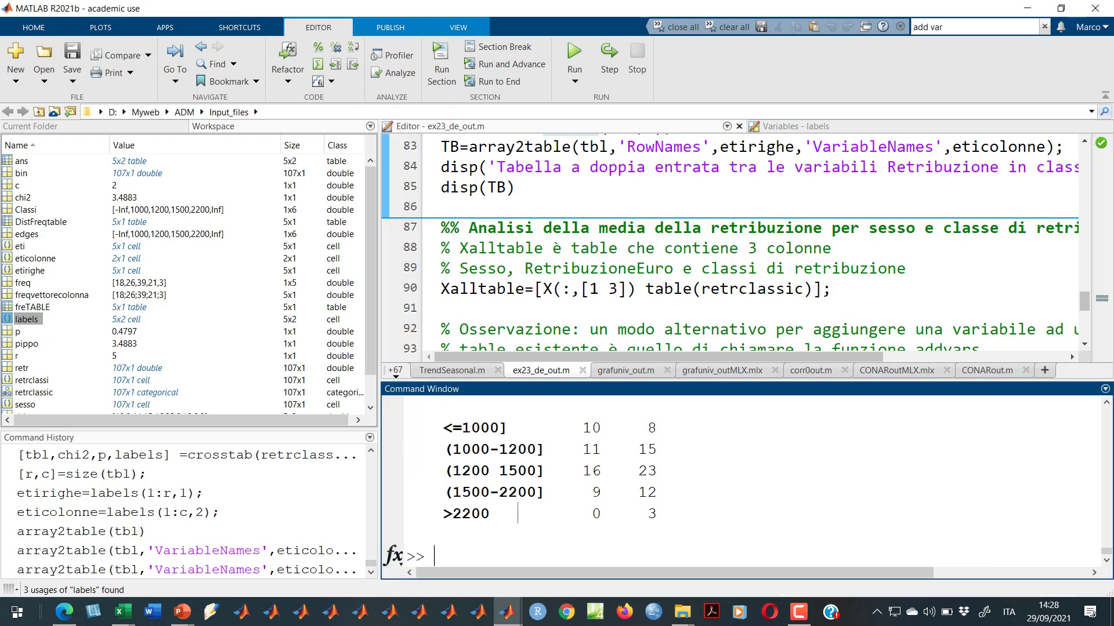
{"action": "type", "text": "X"}
{"action": "key", "text": "Return"}
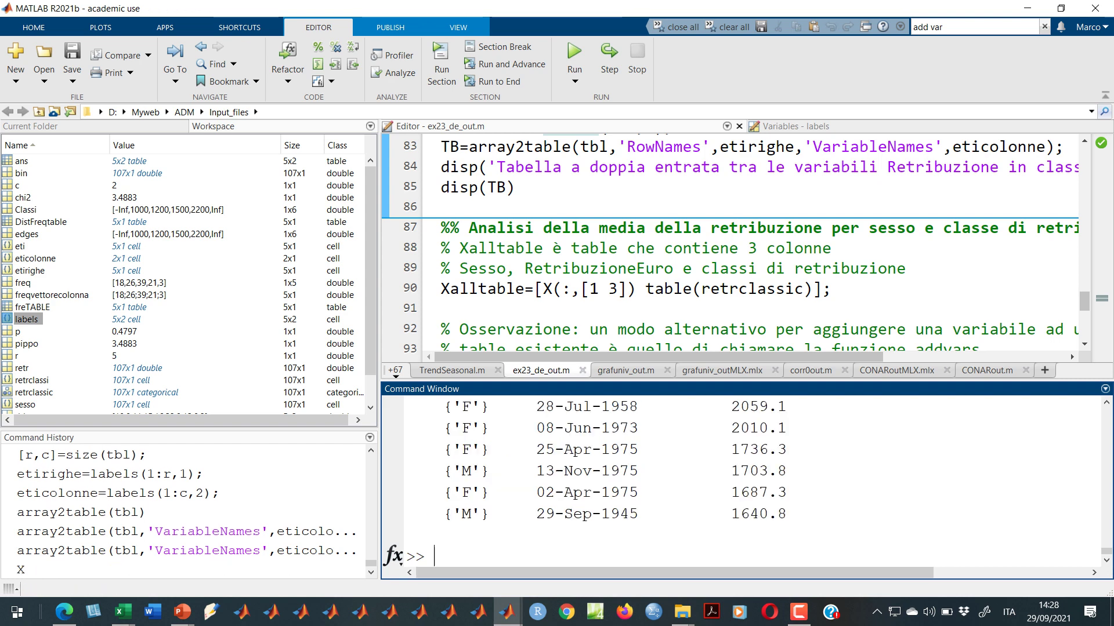
- Run addvars(X,retrclassic) and review the output with the appended salary-class column
{"action": "type", "text": "X"}
{"action": "type", "text": "addvars("}
{"action": "key", "text": "End"}
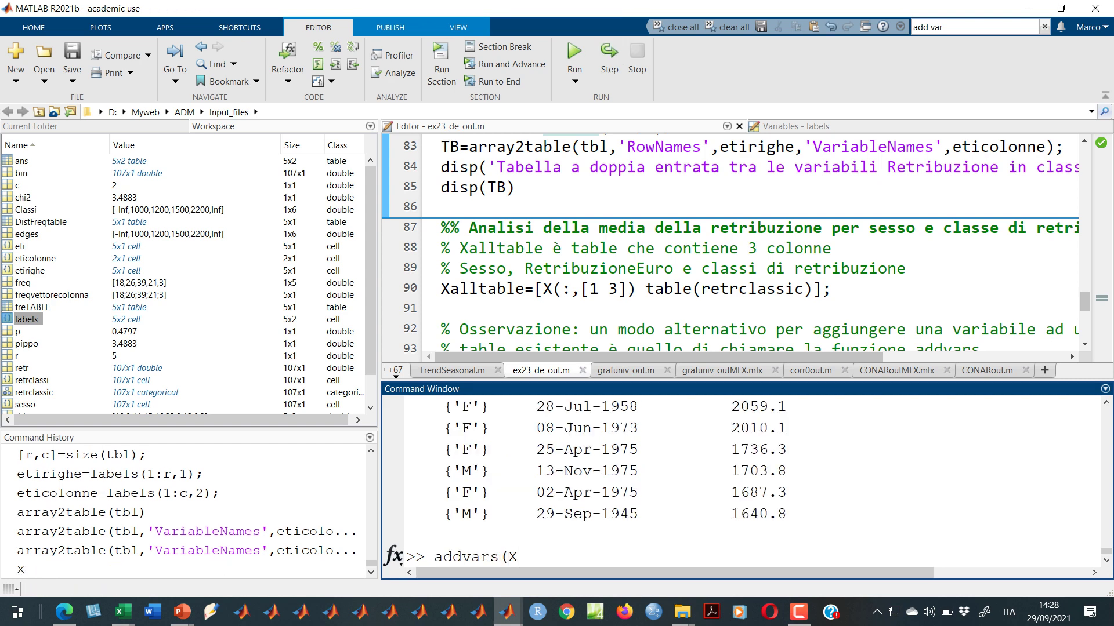
{"action": "type", "text": ",retr"}
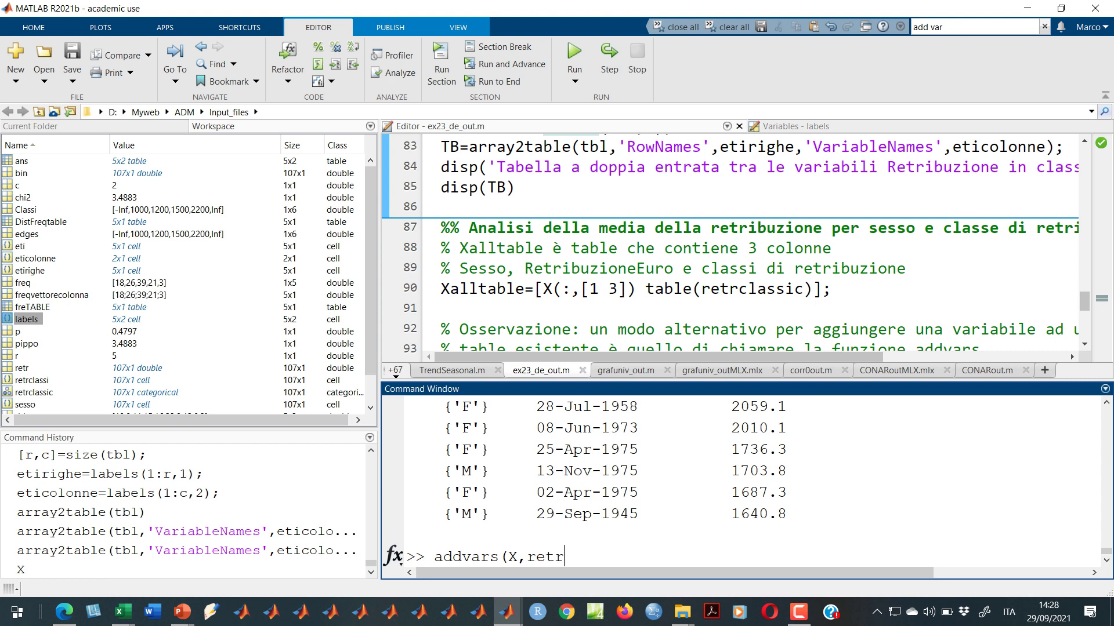
{"action": "type", "text": "classic)"}
{"action": "key", "text": "Return"}
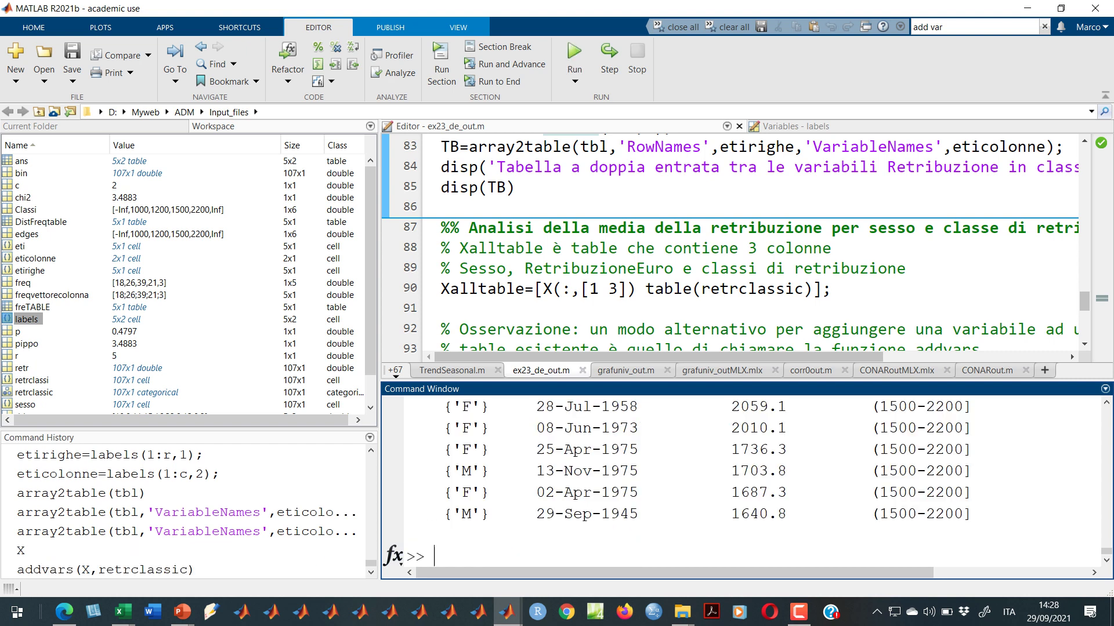
{"action": "scroll", "coordinate": [742, 481], "scroll_direction": "up", "scroll_amount": 10}
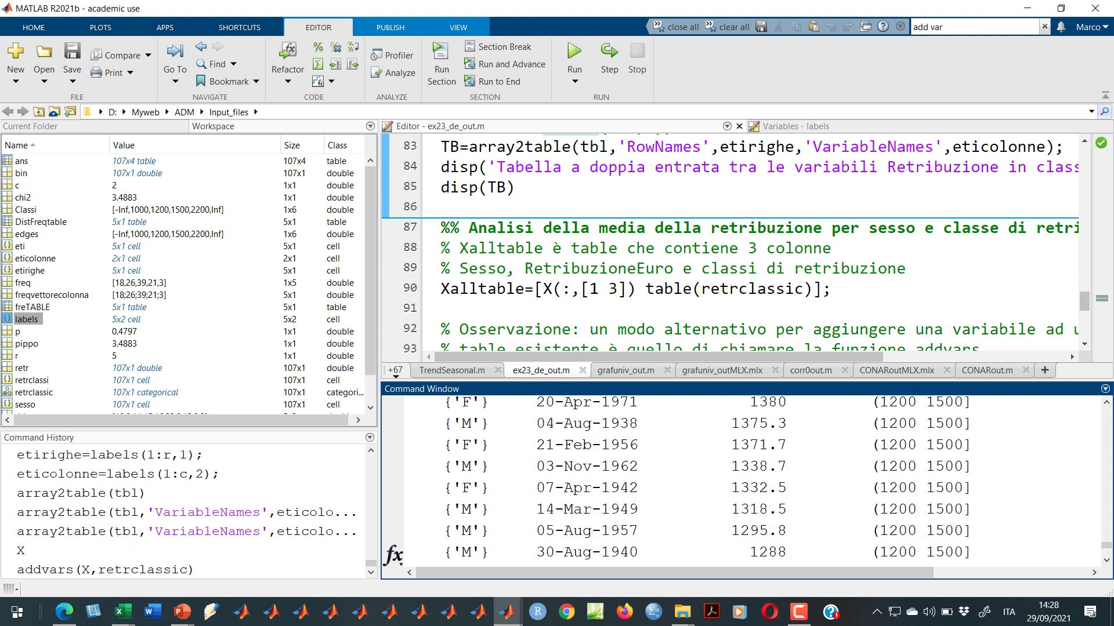
{"action": "scroll", "coordinate": [742, 481], "scroll_direction": "up", "scroll_amount": 15}
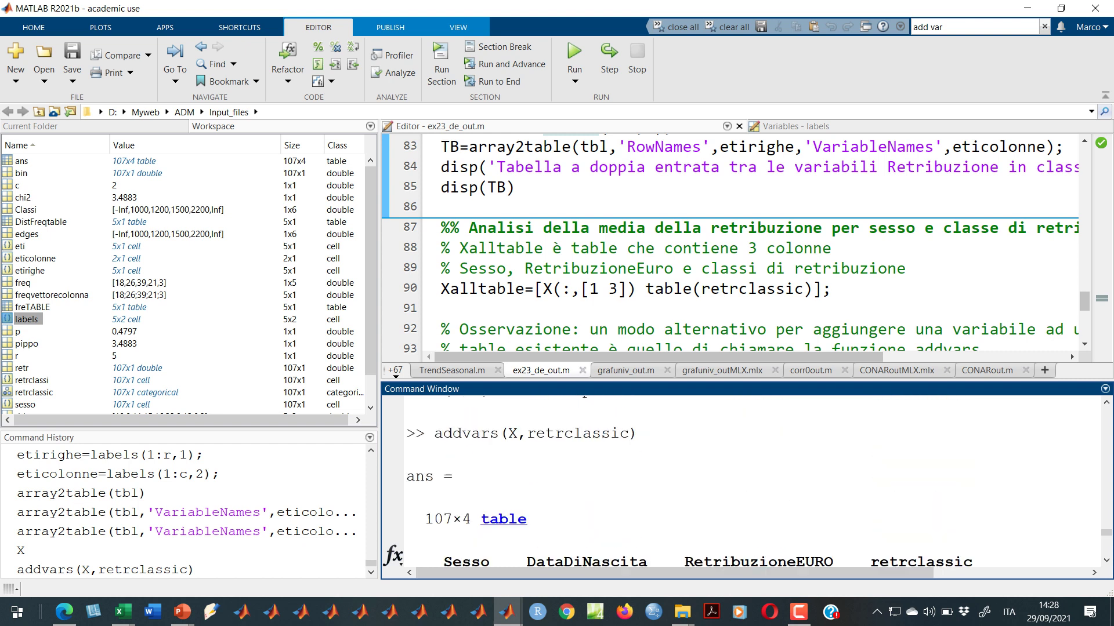
{"action": "scroll", "coordinate": [743, 482], "scroll_direction": "down", "scroll_amount": 3}
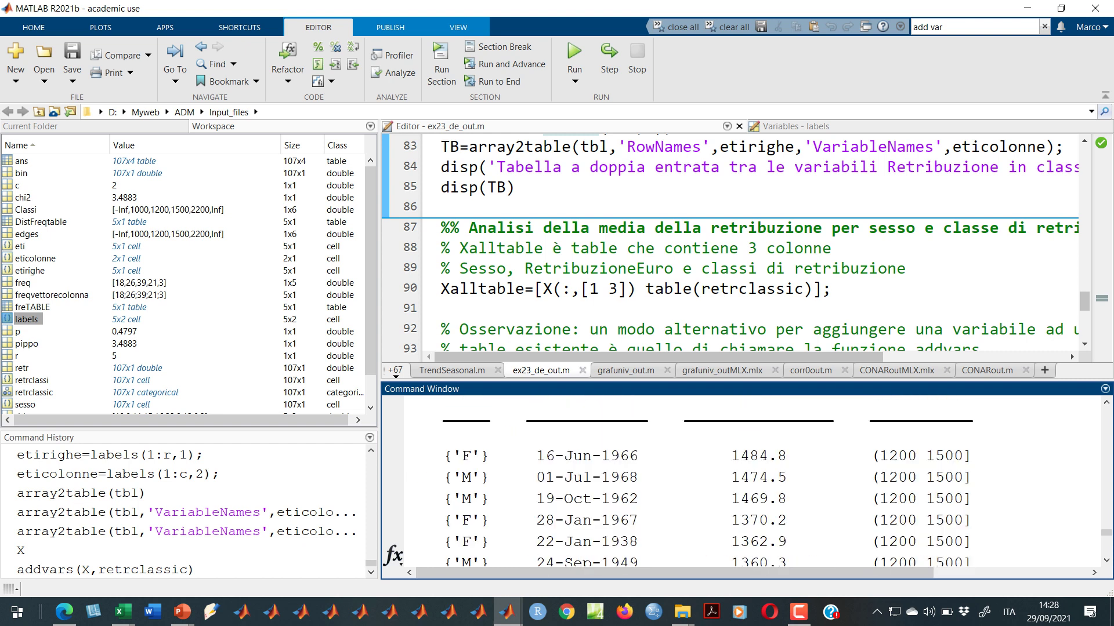
- Look at the Xalltable line in the script, then enter [2 3] at the prompt
{"action": "left_click", "coordinate": [683, 289]}
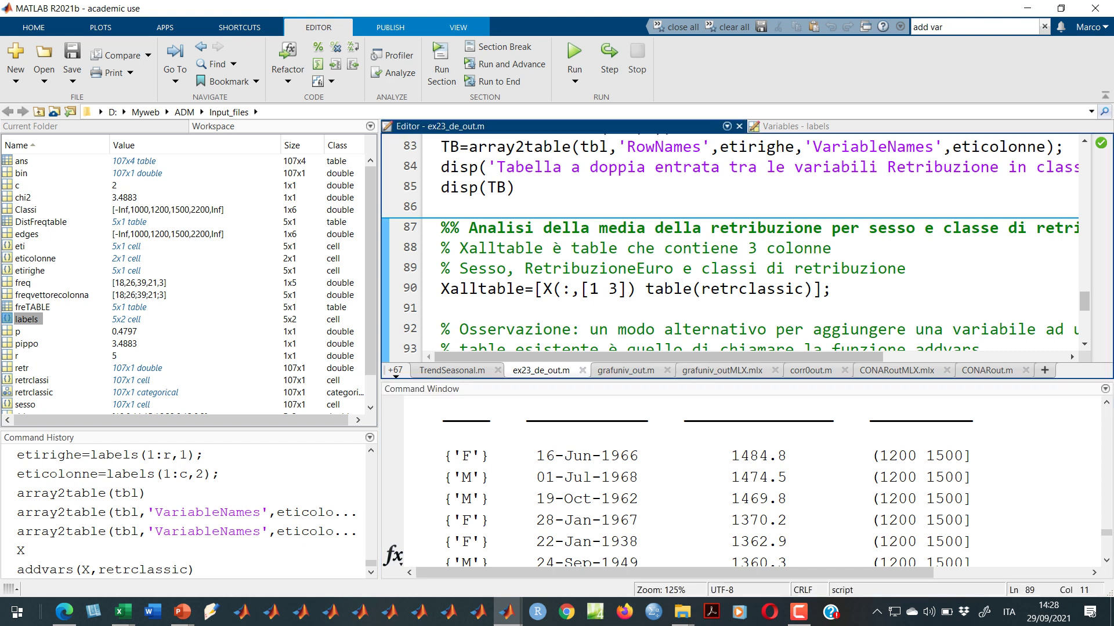
{"action": "left_click", "coordinate": [434, 556]}
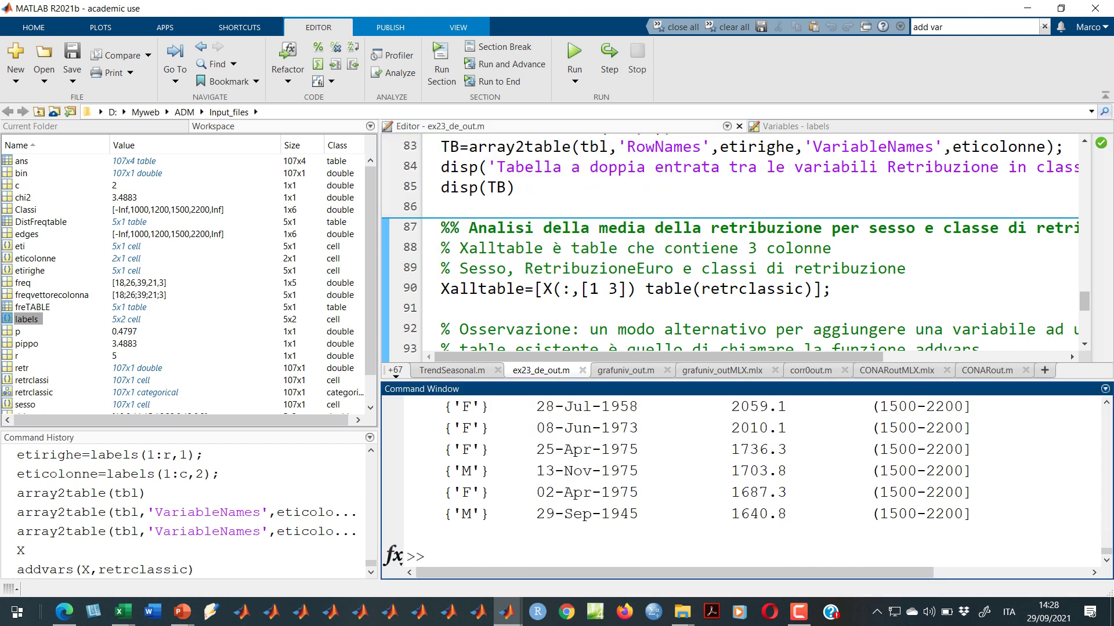
{"action": "type", "text": "[2 3]"}
- Evaluate the test vectors [2 3] and [2 3 6]
{"action": "key", "text": "Return"}
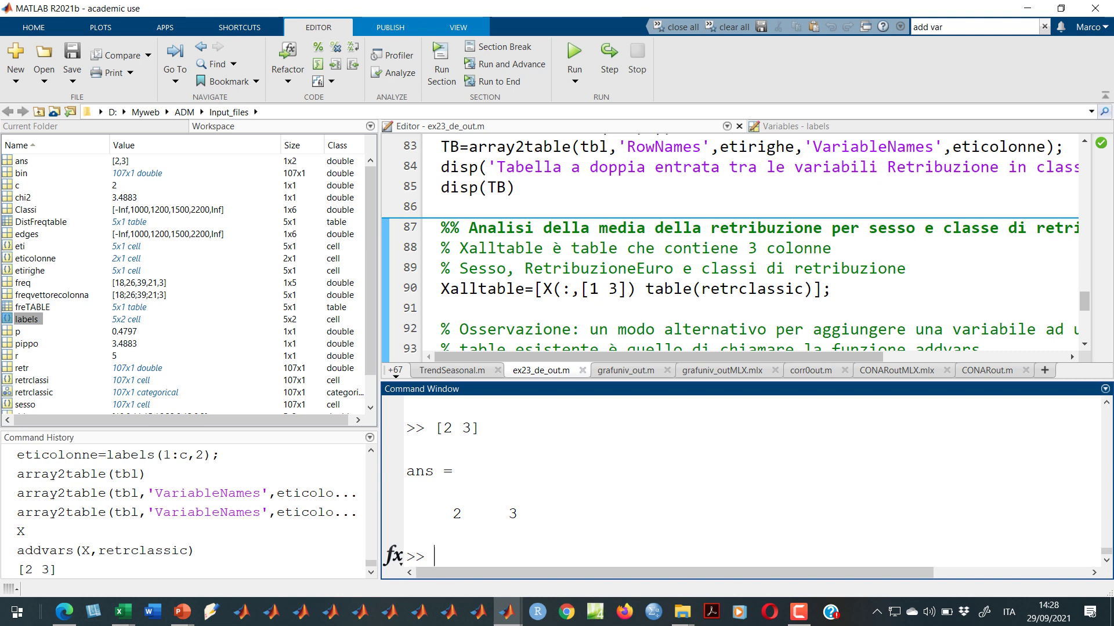
{"action": "type", "text": "[2 3 6]"}
{"action": "key", "text": "Return"}
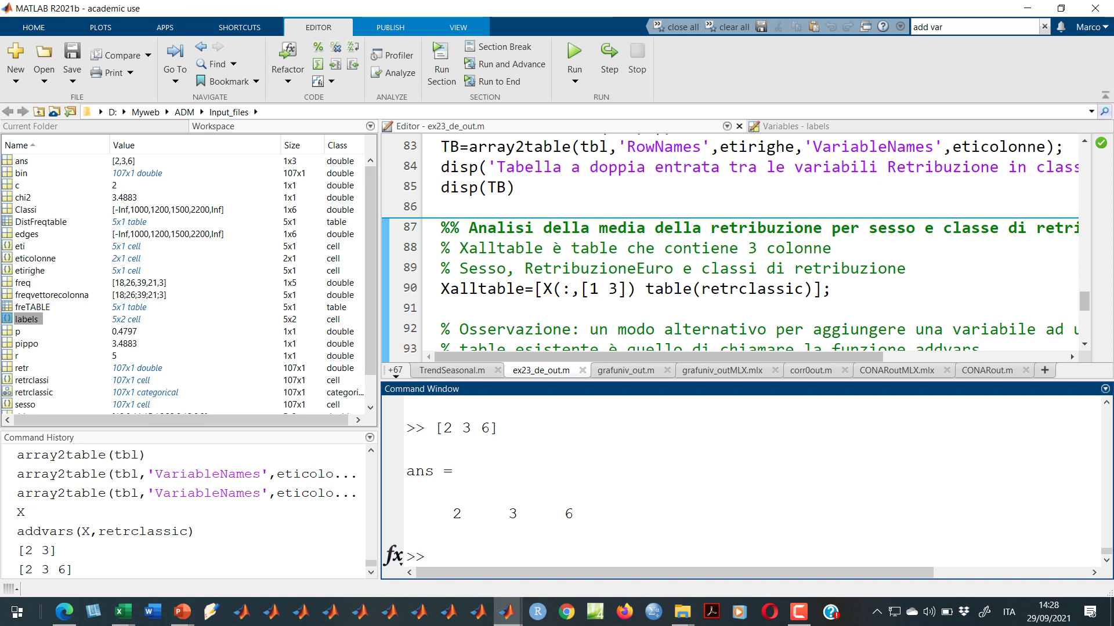
- Run [X(:,[1 3]) retrclassic], built from pieces copied off script line 90
{"action": "left_click_drag", "start_coordinate": [543, 289], "coordinate": [636, 288]}
{"action": "key", "text": "ctrl+c"}
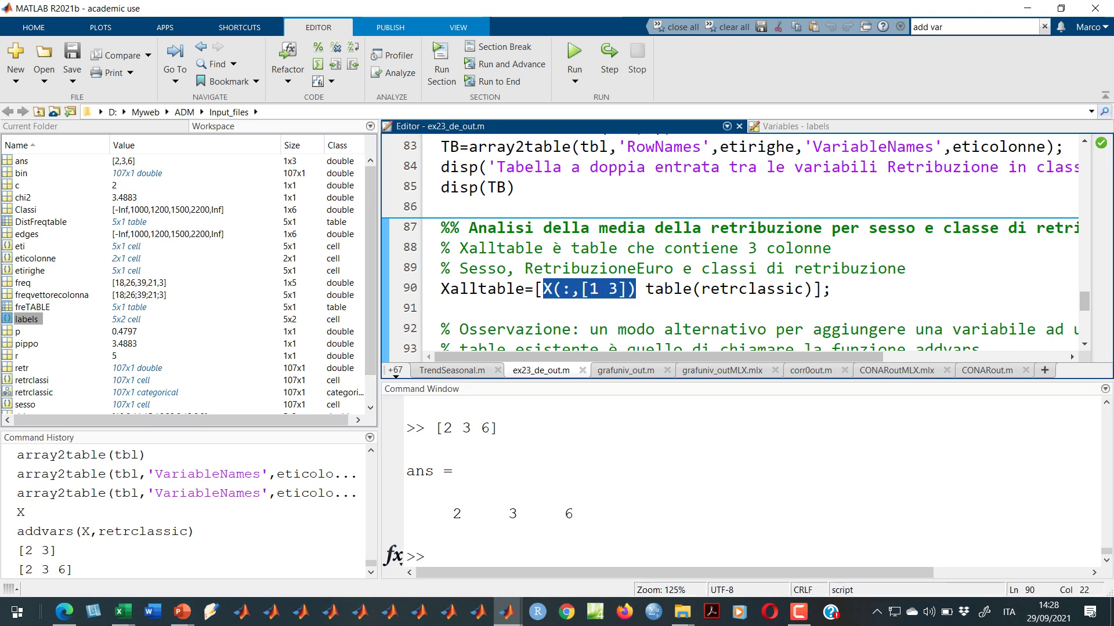
{"action": "left_click", "coordinate": [435, 556]}
{"action": "type", "text": "["}
{"action": "key", "text": "ctrl+v"}
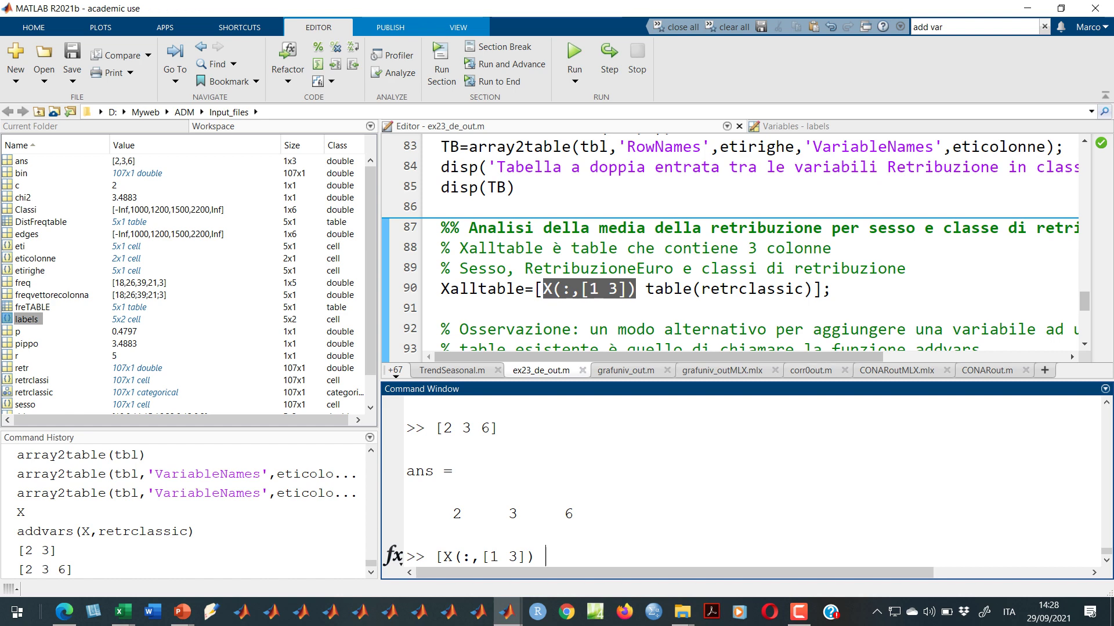
{"action": "double_click", "coordinate": [752, 288]}
{"action": "key", "text": "ctrl+c"}
{"action": "left_click", "coordinate": [547, 557]}
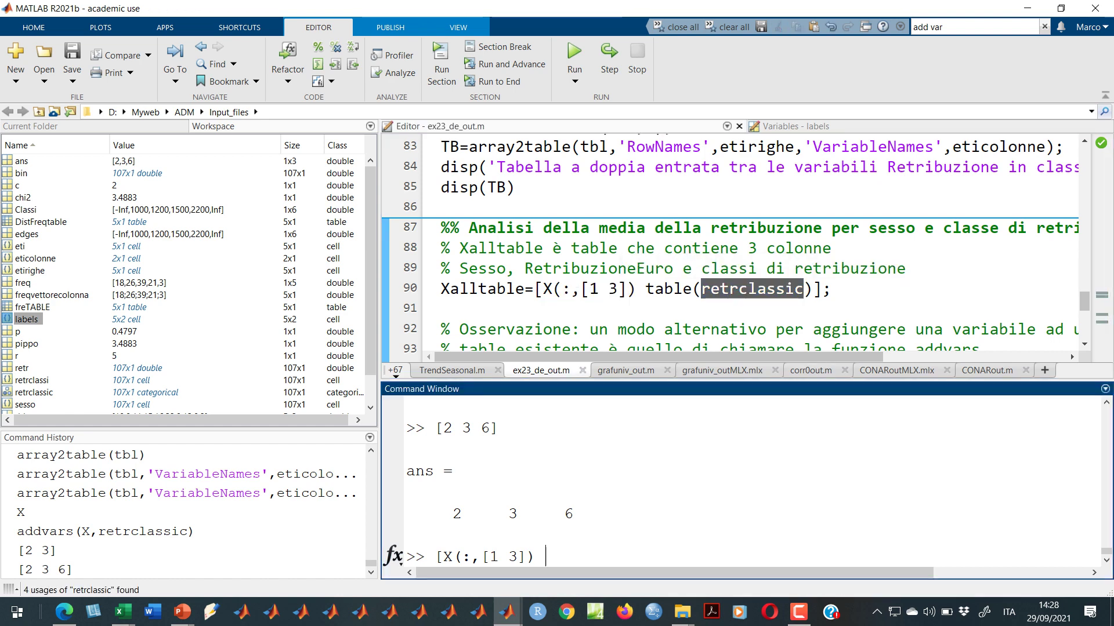
{"action": "key", "text": "ctrl+v"}
{"action": "type", "text": "]"}
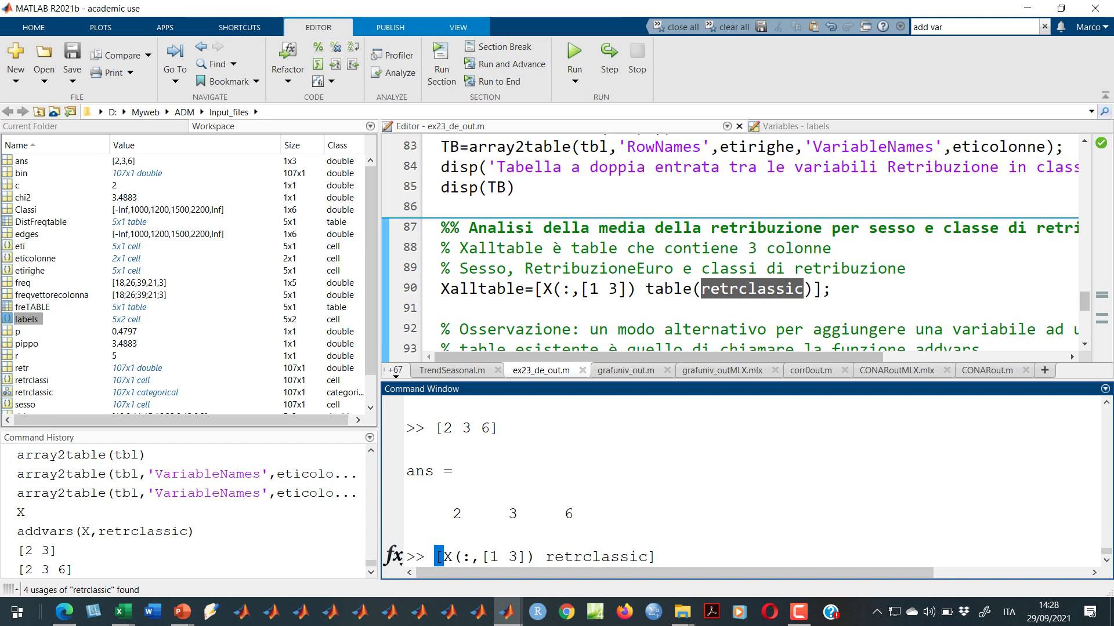
{"action": "key", "text": "Return"}
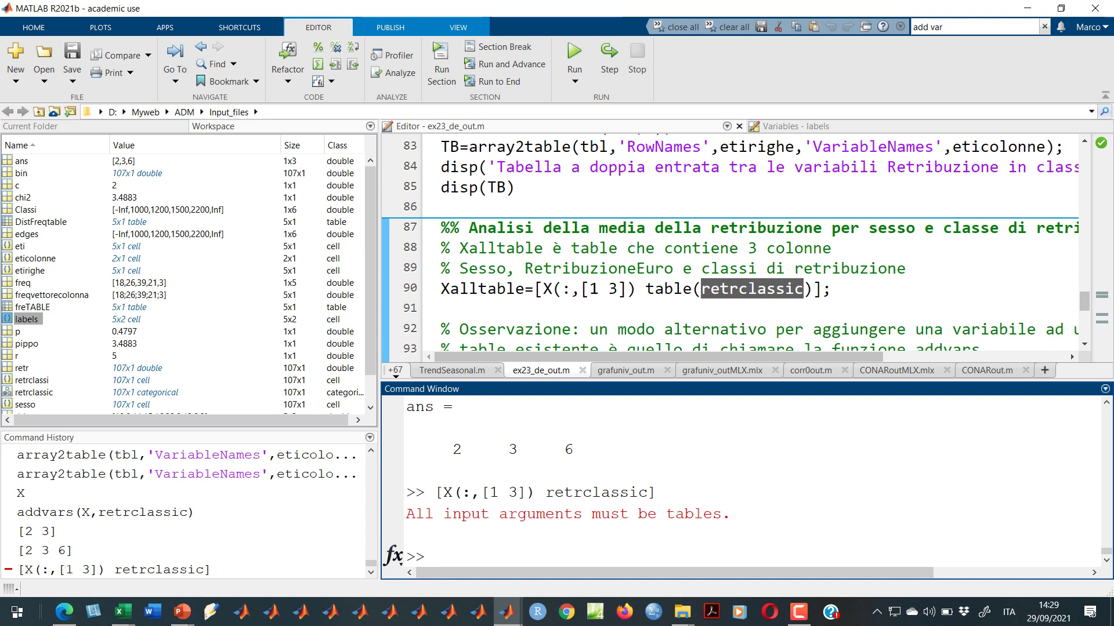
- Check class(retrclassic), then rerun the concatenation as [X(:,[1 3]) table(retrclassic)]
{"action": "type", "text": "class(retrclassic)"}
{"action": "key", "text": "Return"}
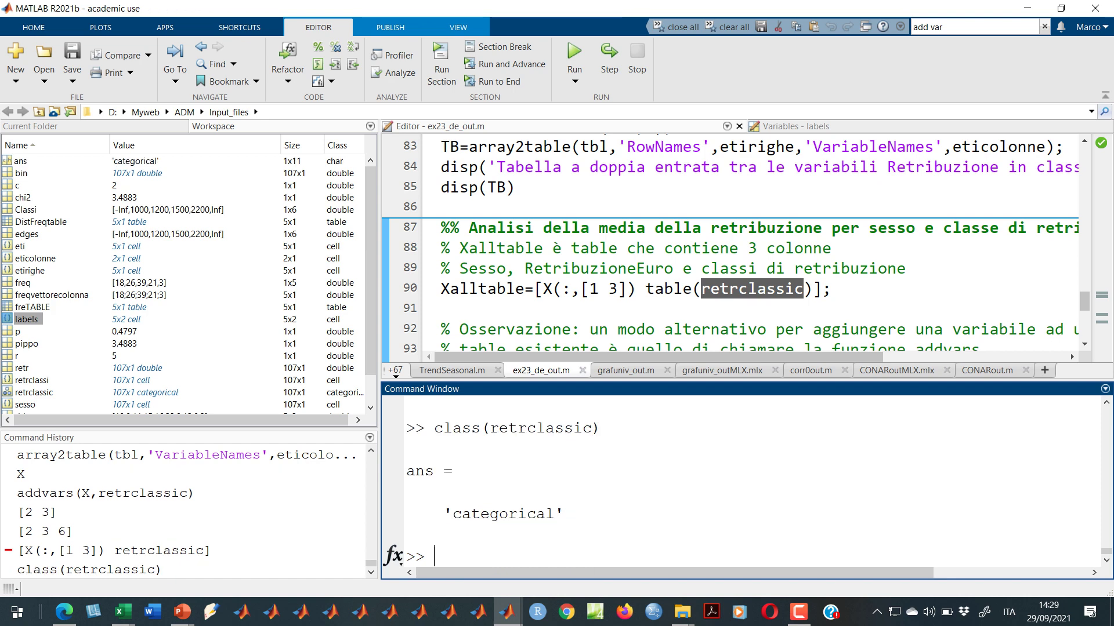
{"action": "key", "text": "Up"}
{"action": "key", "text": "Up"}
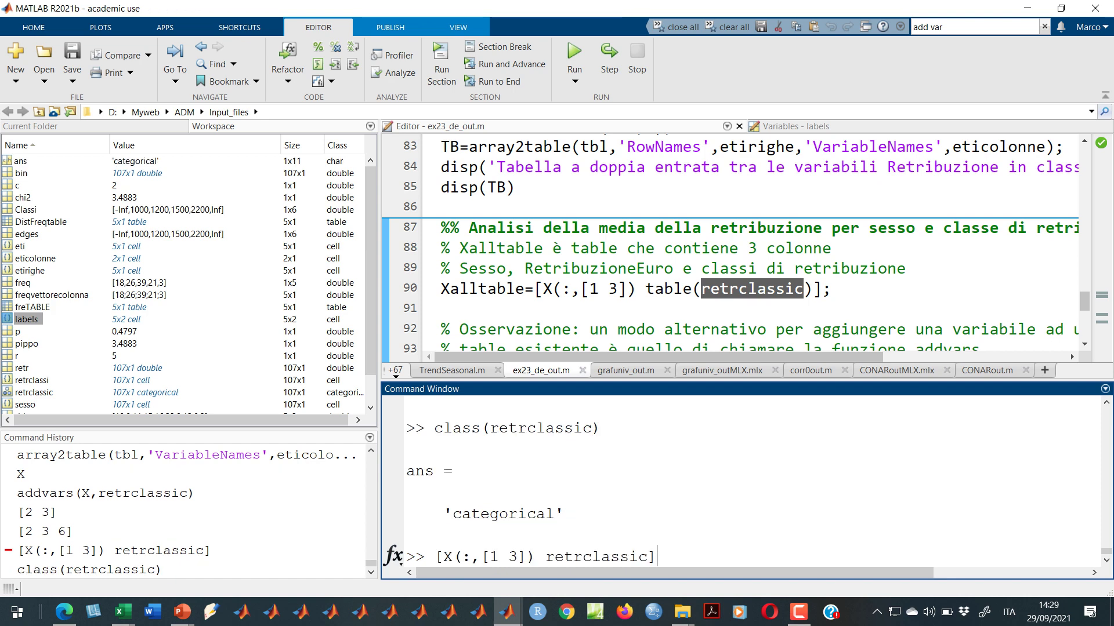
{"action": "key", "text": "Left"}
{"action": "key", "text": "Left"}
{"action": "key", "text": "Left"}
{"action": "key", "text": "Left"}
{"action": "key", "text": "Left"}
{"action": "key", "text": "Left"}
{"action": "key", "text": "Left"}
{"action": "key", "text": "Left"}
{"action": "key", "text": "Left"}
{"action": "key", "text": "Left"}
{"action": "key", "text": "Left"}
{"action": "key", "text": "Left"}
{"action": "type", "text": "table("}
{"action": "key", "text": "Right"}
{"action": "key", "text": "Right"}
{"action": "key", "text": "Right"}
{"action": "key", "text": "Right"}
{"action": "key", "text": "Right"}
{"action": "key", "text": "Right"}
{"action": "key", "text": "Right"}
{"action": "key", "text": "Right"}
{"action": "key", "text": "Right"}
{"action": "key", "text": "Right"}
{"action": "key", "text": "Right"}
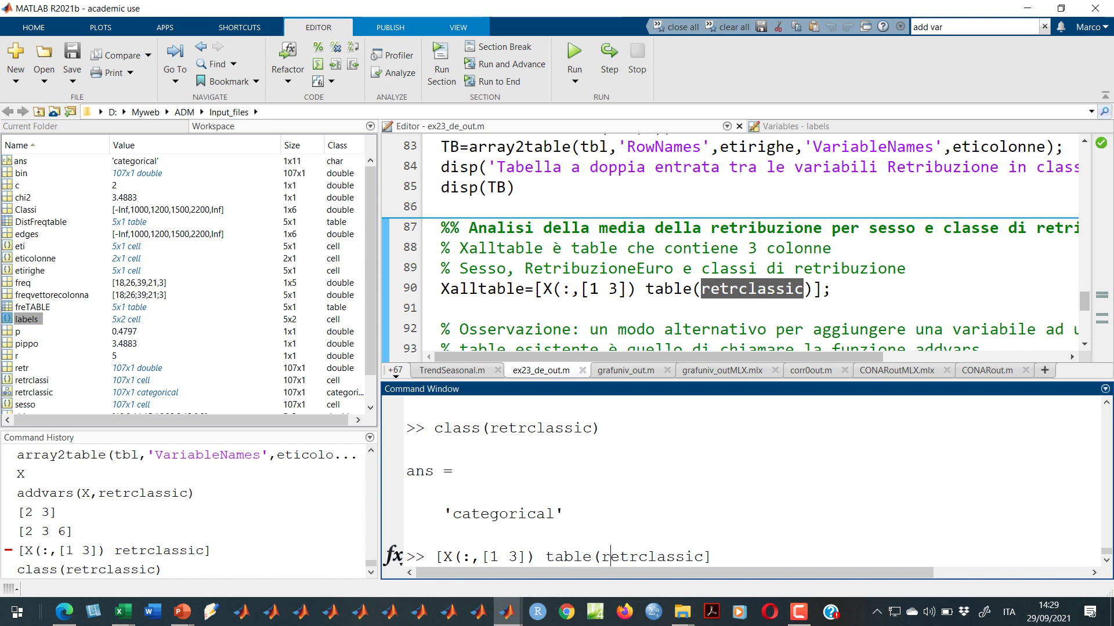
{"action": "type", "text": ")"}
{"action": "key", "text": "Return"}
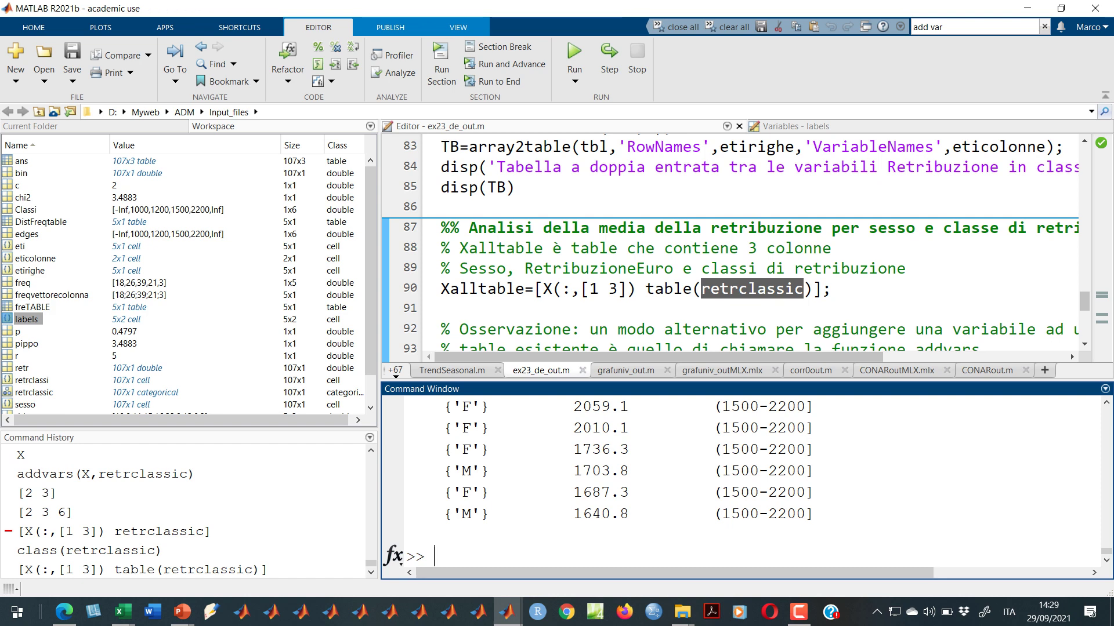
- Inspect the Xalltable line 90 and its later uses, including the addvars call on line 94
{"action": "left_click", "coordinate": [590, 268]}
{"action": "left_click", "coordinate": [543, 288]}
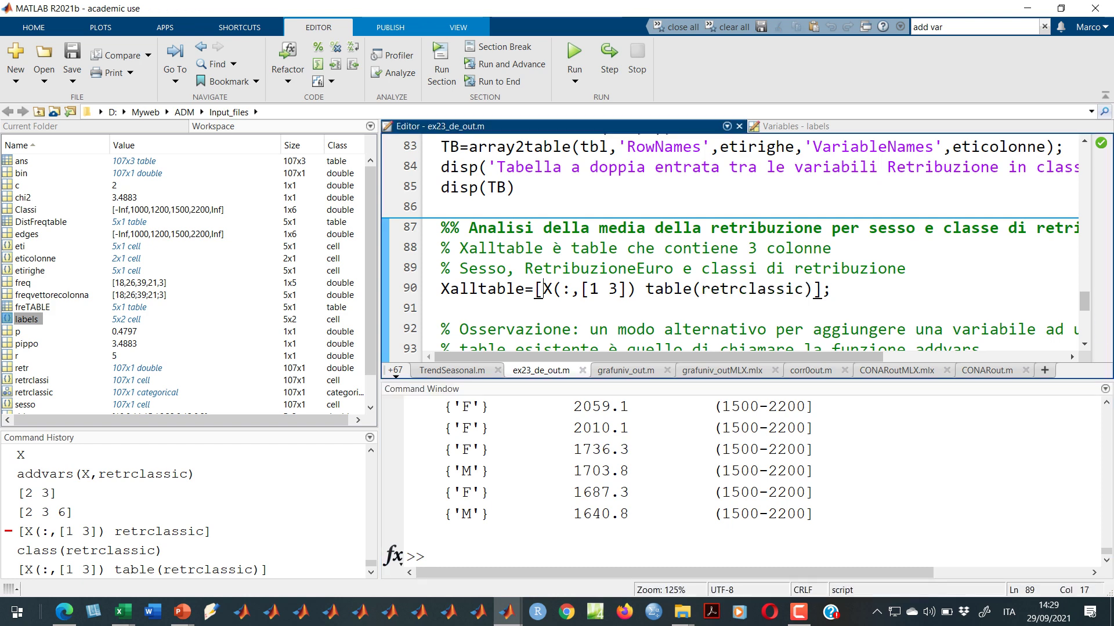
{"action": "left_click_drag", "start_coordinate": [645, 289], "coordinate": [813, 288]}
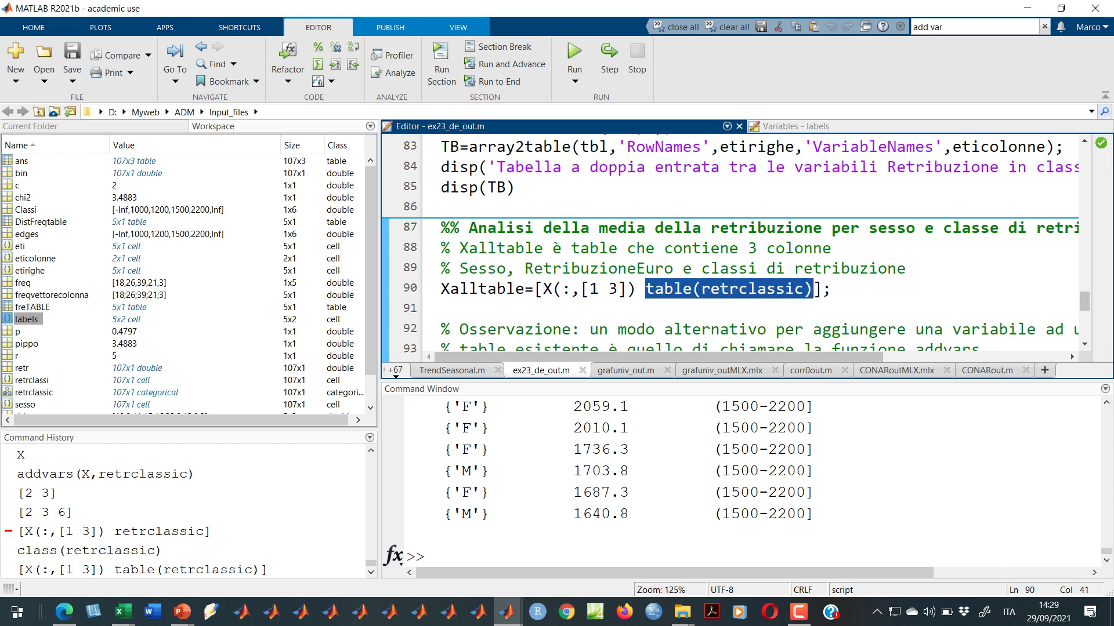
{"action": "left_click", "coordinate": [497, 289]}
{"action": "scroll", "coordinate": [497, 289], "scroll_direction": "down", "scroll_amount": 3}
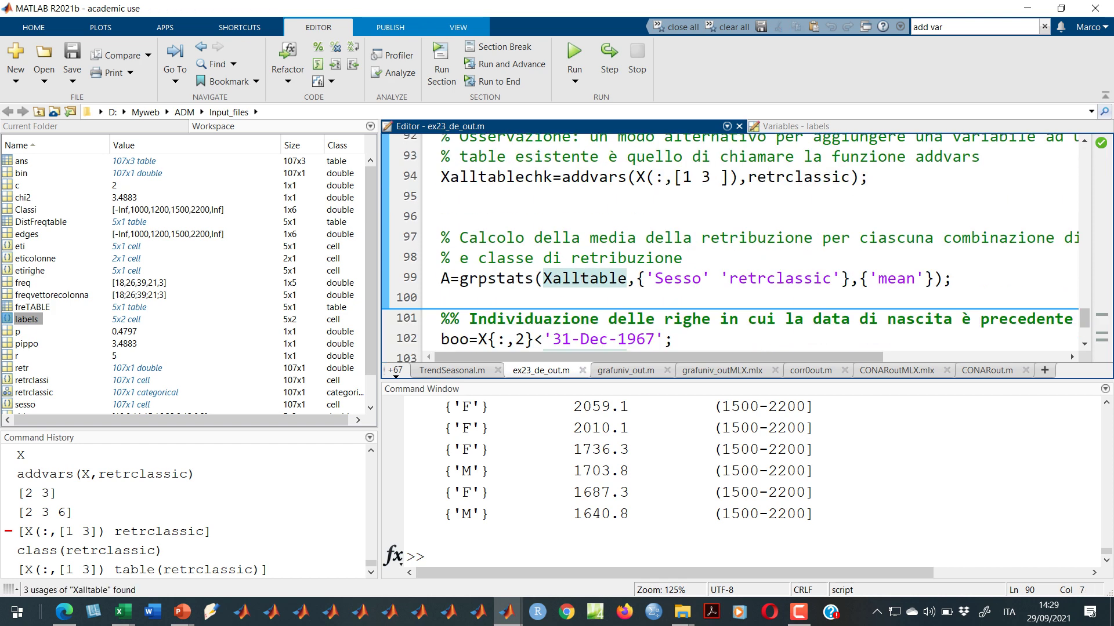
{"action": "left_click", "coordinate": [580, 177]}
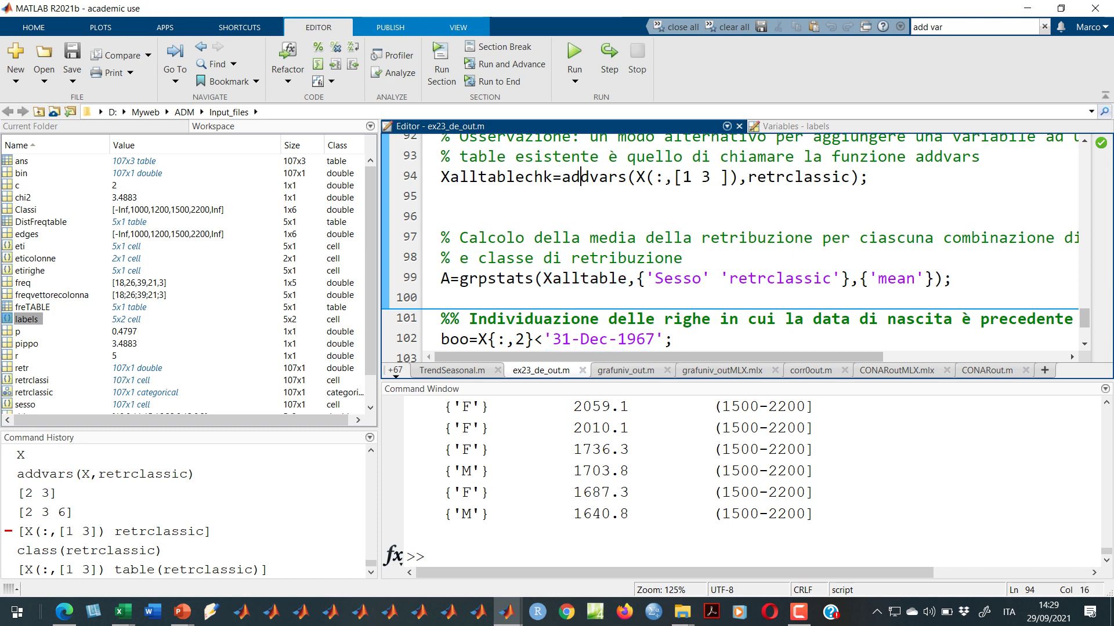
{"action": "left_click", "coordinate": [720, 177]}
{"action": "left_click", "coordinate": [553, 177]}
{"action": "scroll", "coordinate": [730, 243], "scroll_direction": "up", "scroll_amount": 3}
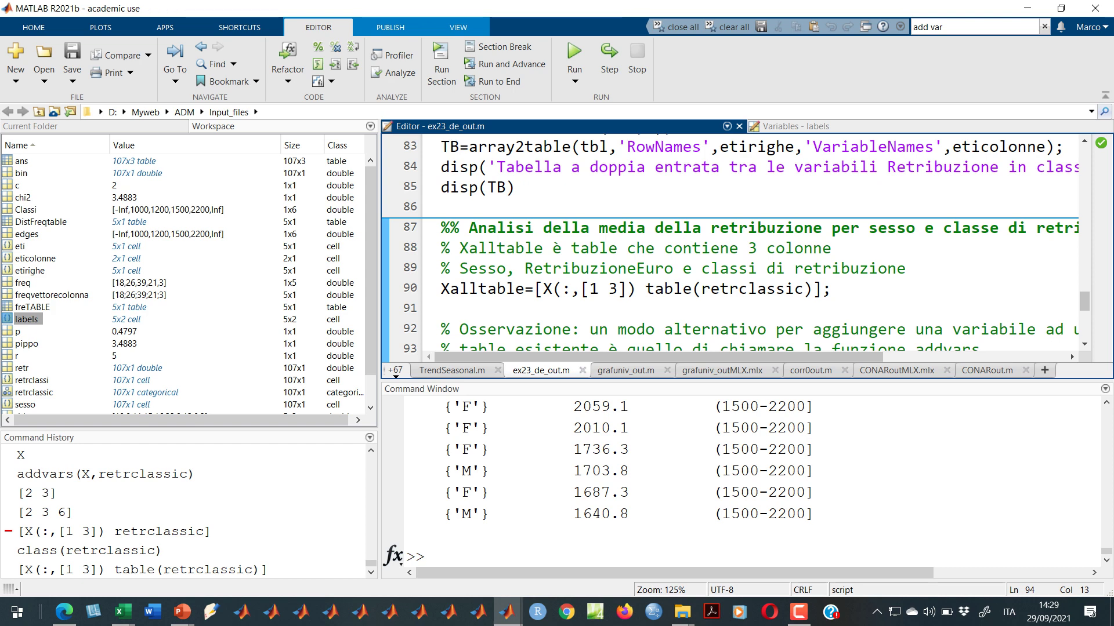
- Evaluate line 90 to create Xalltable, then scroll down toward the grpstats line
{"action": "left_click_drag", "start_coordinate": [442, 289], "coordinate": [441, 308]}
{"action": "right_click", "coordinate": [467, 290]}
{"action": "left_click", "coordinate": [522, 301]}
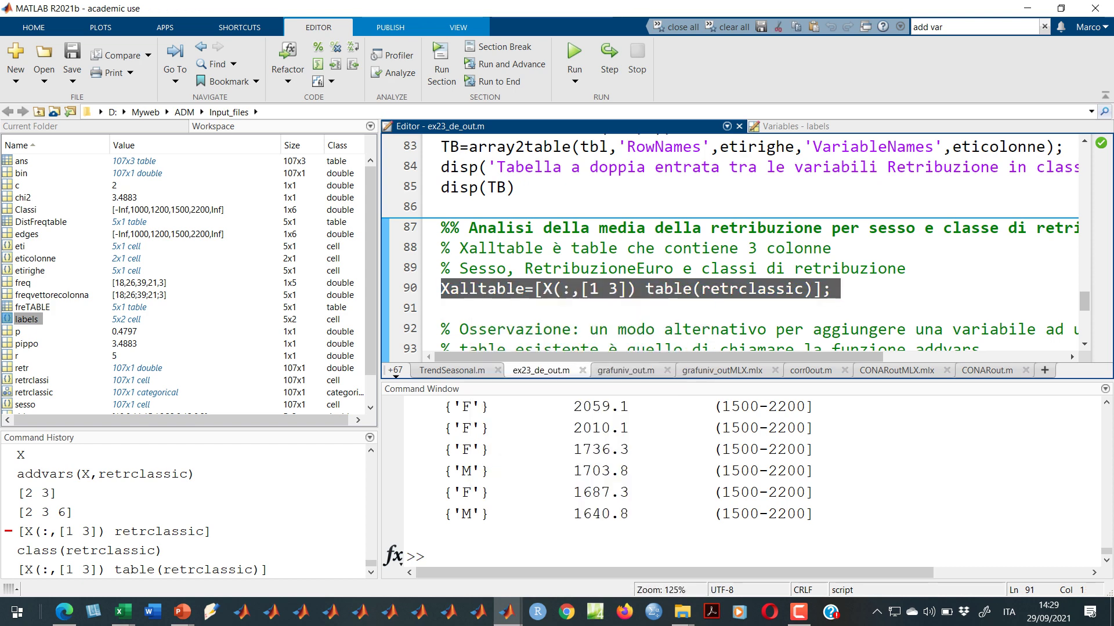
{"action": "mouse_move", "coordinate": [464, 288]}
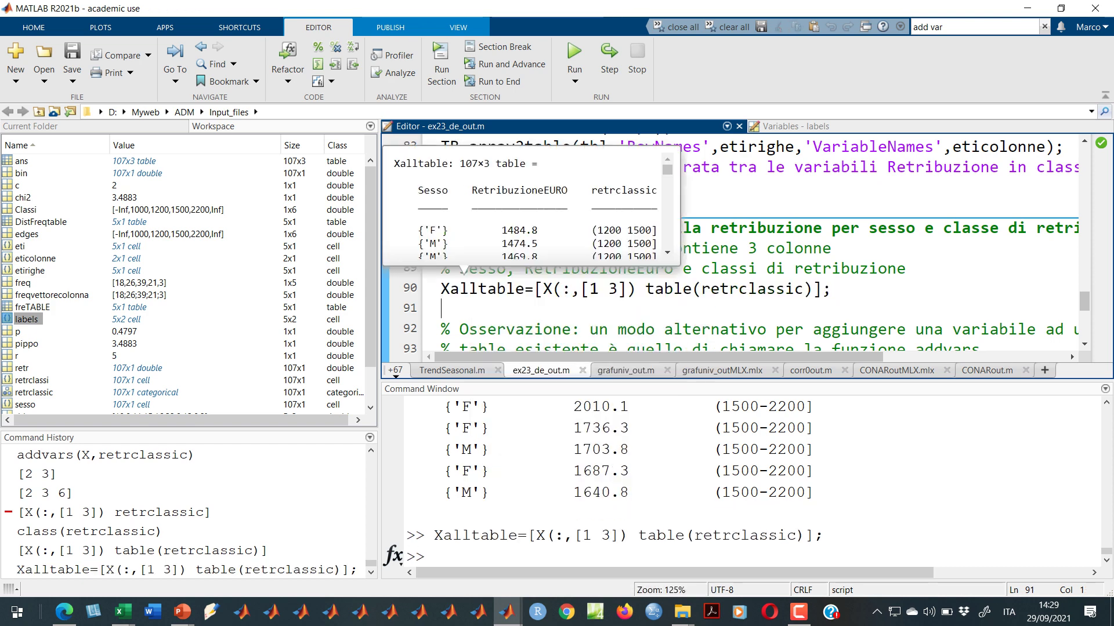
{"action": "scroll", "coordinate": [735, 249], "scroll_direction": "down", "scroll_amount": 3}
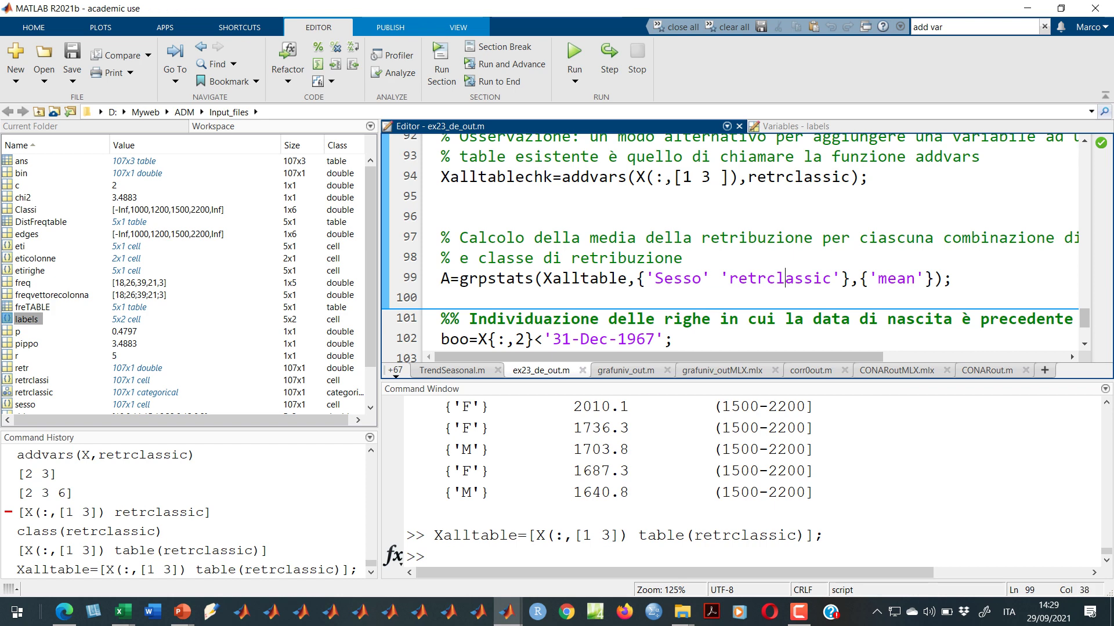
{"action": "mouse_move", "coordinate": [589, 278]}
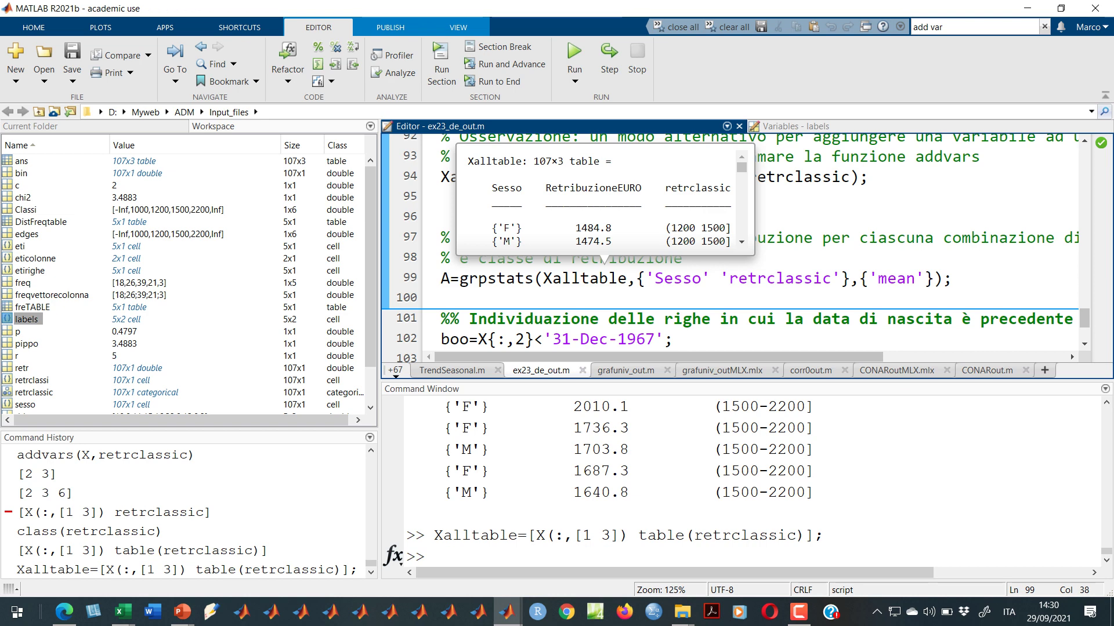
{"action": "double_click", "coordinate": [497, 279]}
{"action": "key", "text": "F1"}
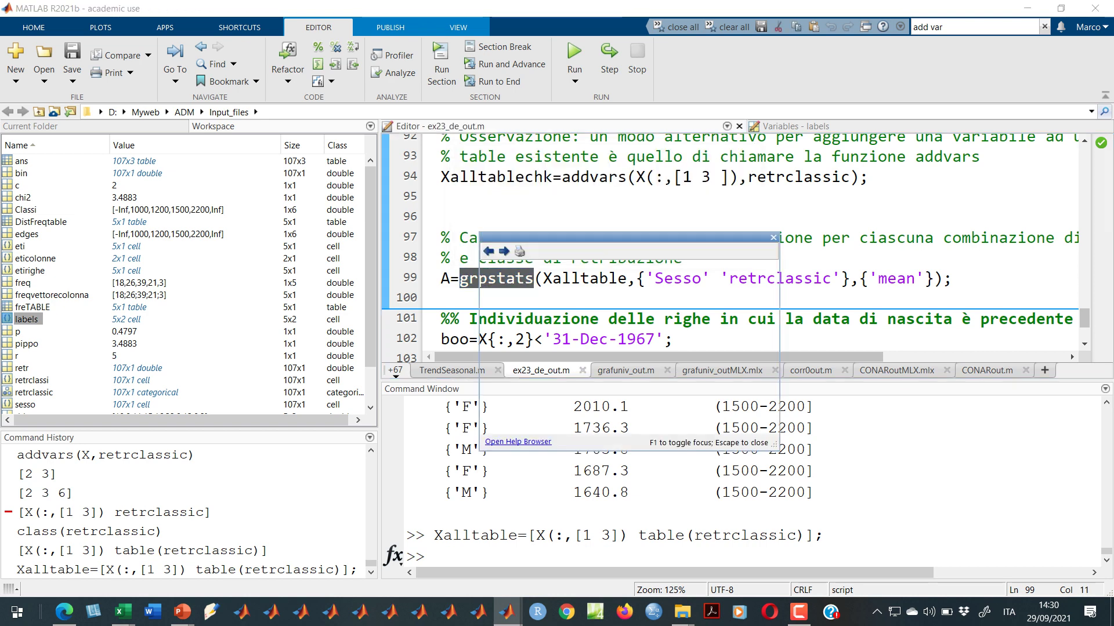
{"action": "left_click", "coordinate": [518, 442]}
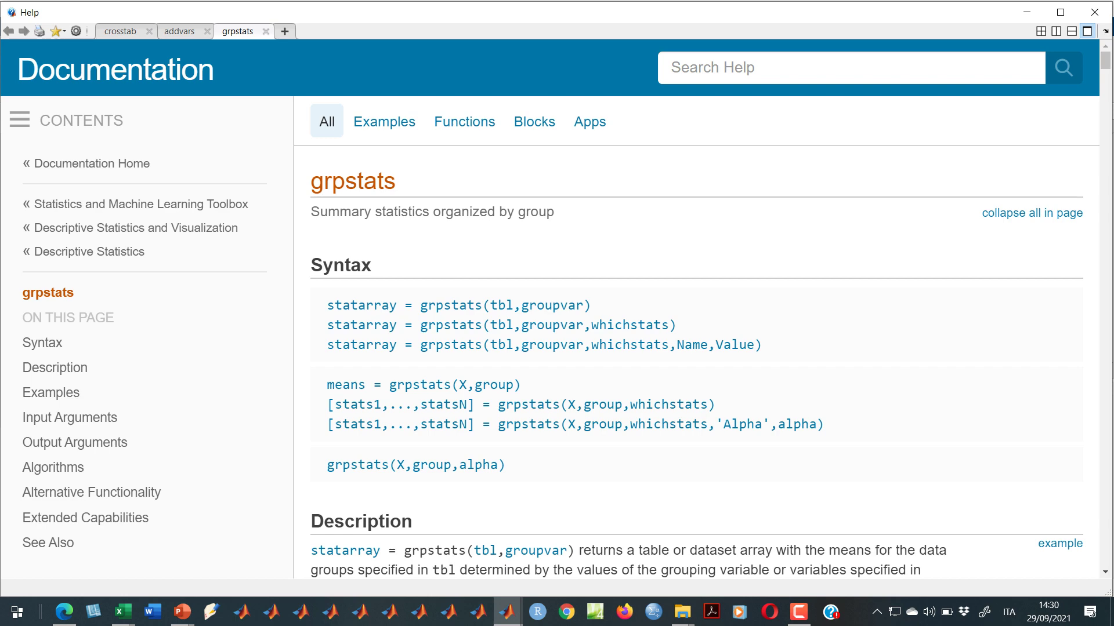
{"action": "key", "text": "alt+Tab"}
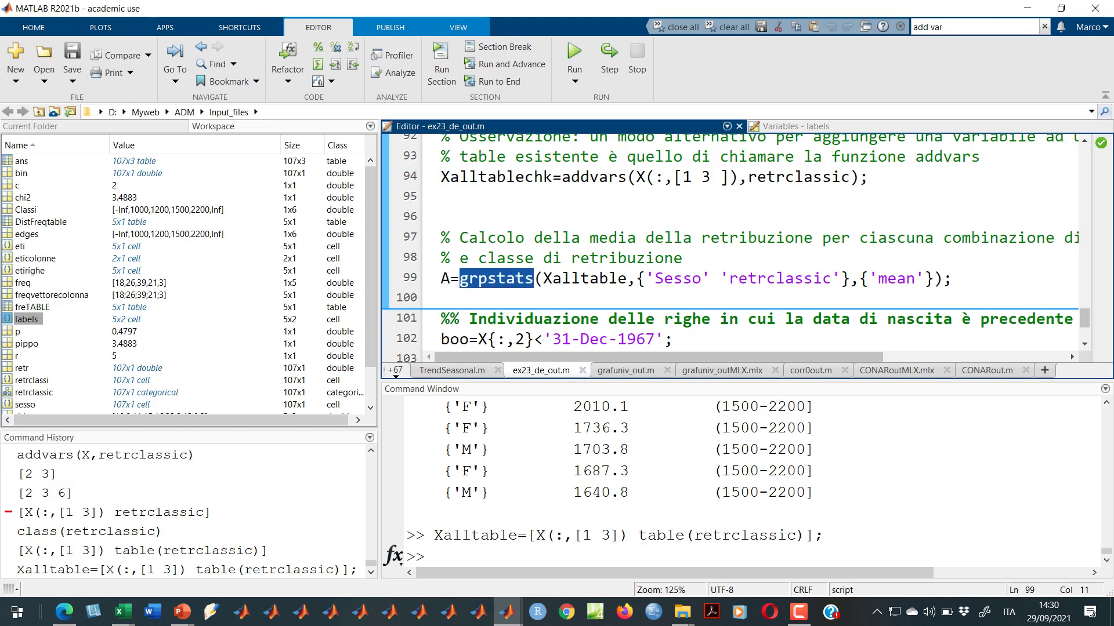
{"action": "left_click", "coordinate": [683, 279]}
{"action": "left_click_drag", "start_coordinate": [636, 279], "coordinate": [850, 278]}
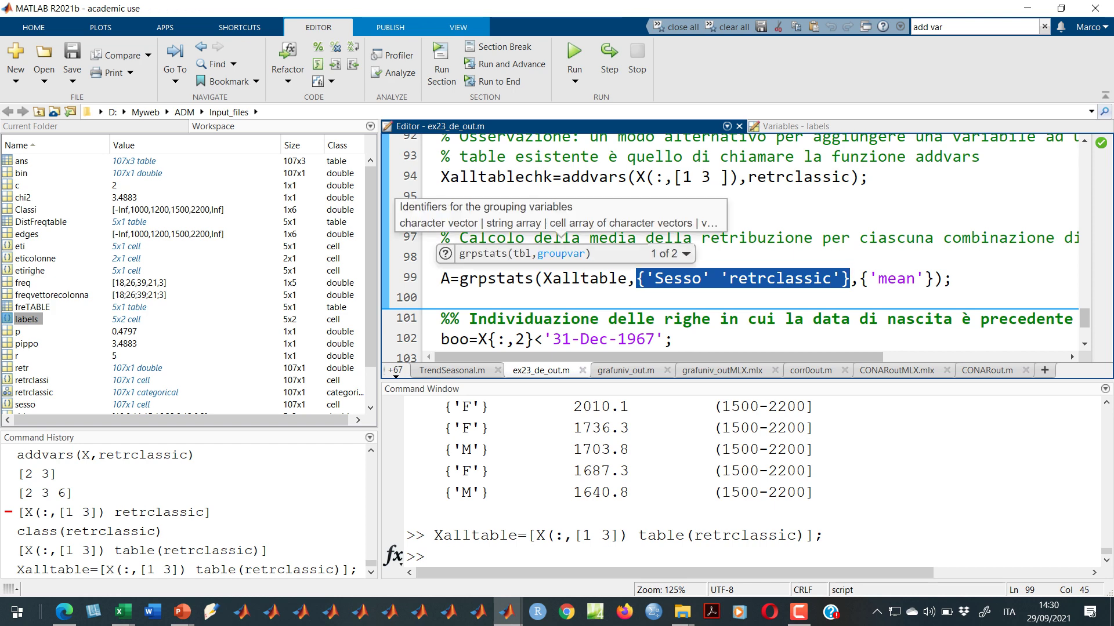
- Evaluate the grpstats line 99 to compute mean salary by sex and class into A
{"action": "triple_click", "coordinate": [473, 278]}
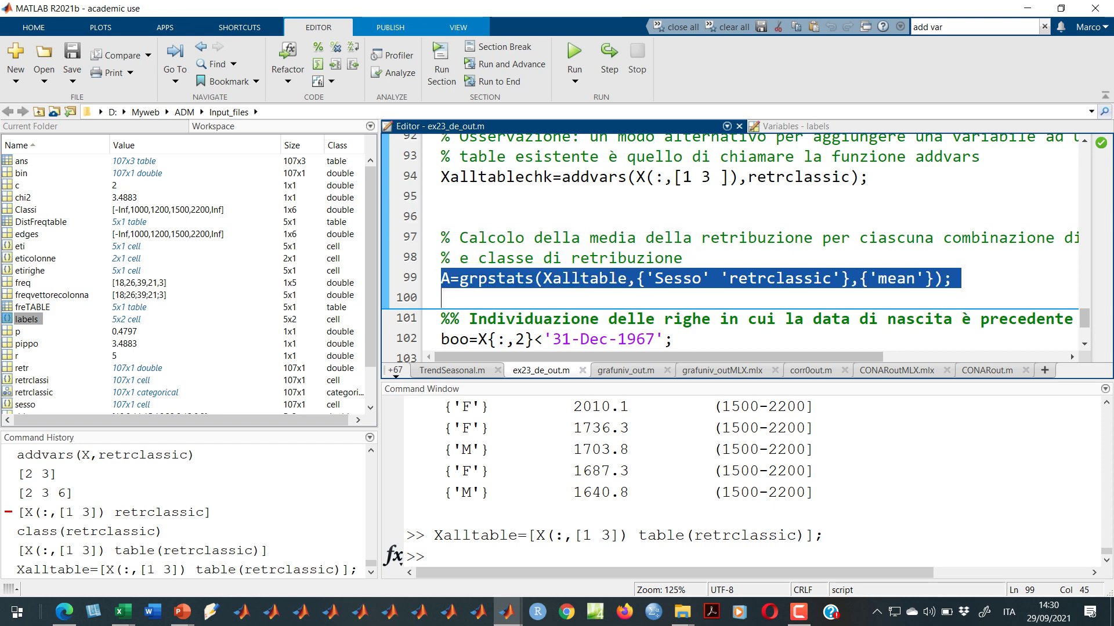
{"action": "right_click", "coordinate": [473, 280]}
{"action": "left_click", "coordinate": [510, 289]}
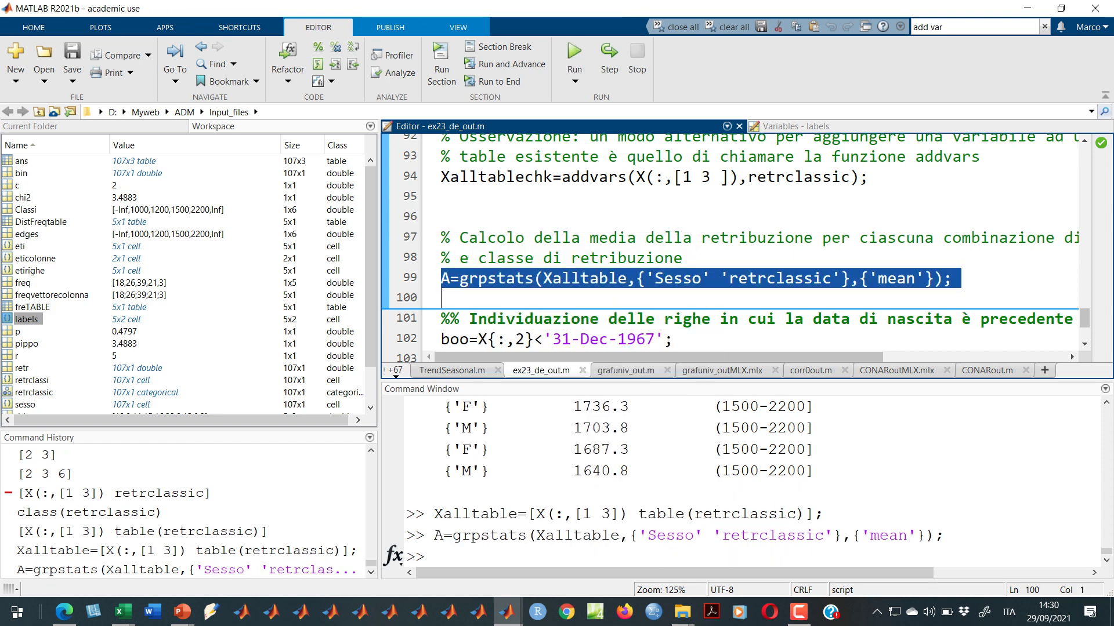
{"action": "left_click", "coordinate": [497, 279]}
{"action": "mouse_move", "coordinate": [445, 279]}
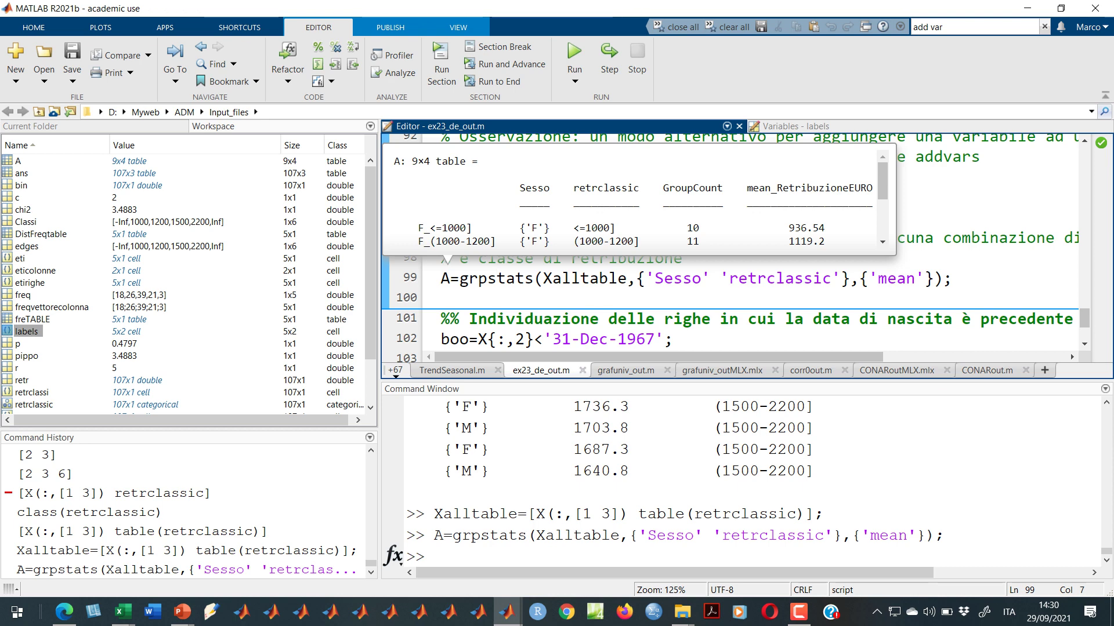
- Display A and enlarge the Command Window to show the full 9×4 table
{"action": "left_click", "coordinate": [447, 557]}
{"action": "type", "text": "A"}
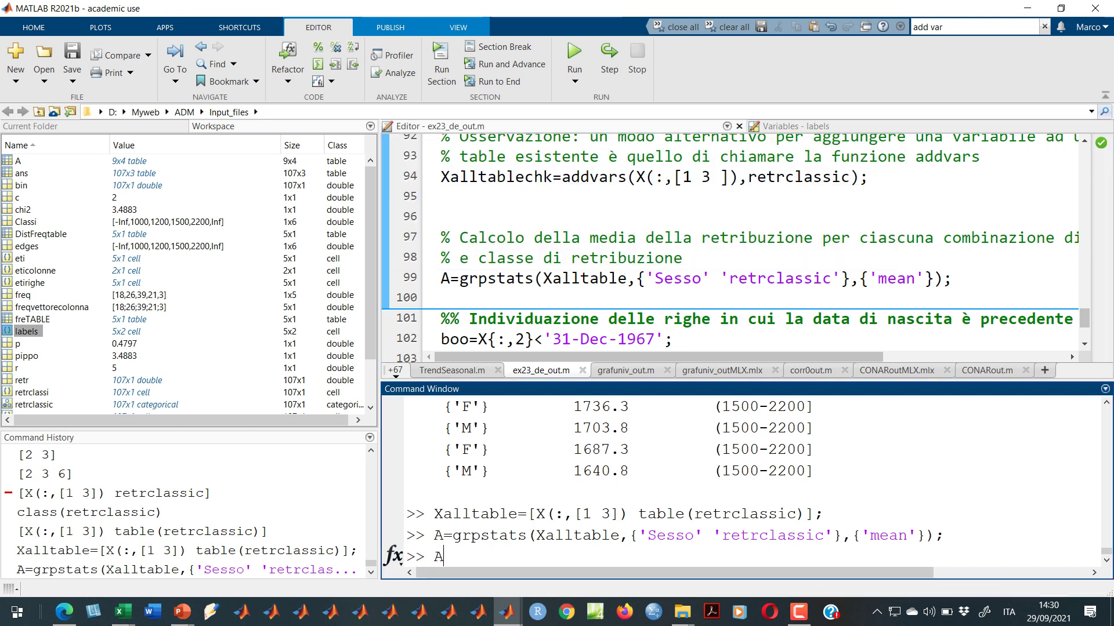
{"action": "key", "text": "Return"}
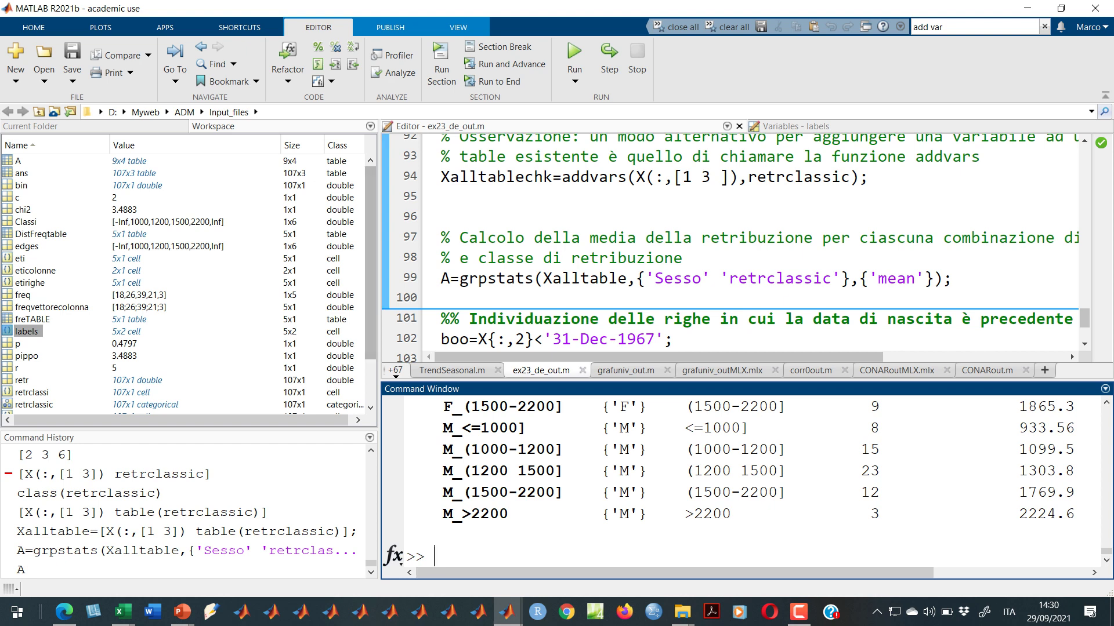
{"action": "left_click_drag", "start_coordinate": [379, 261], "coordinate": [201, 261]}
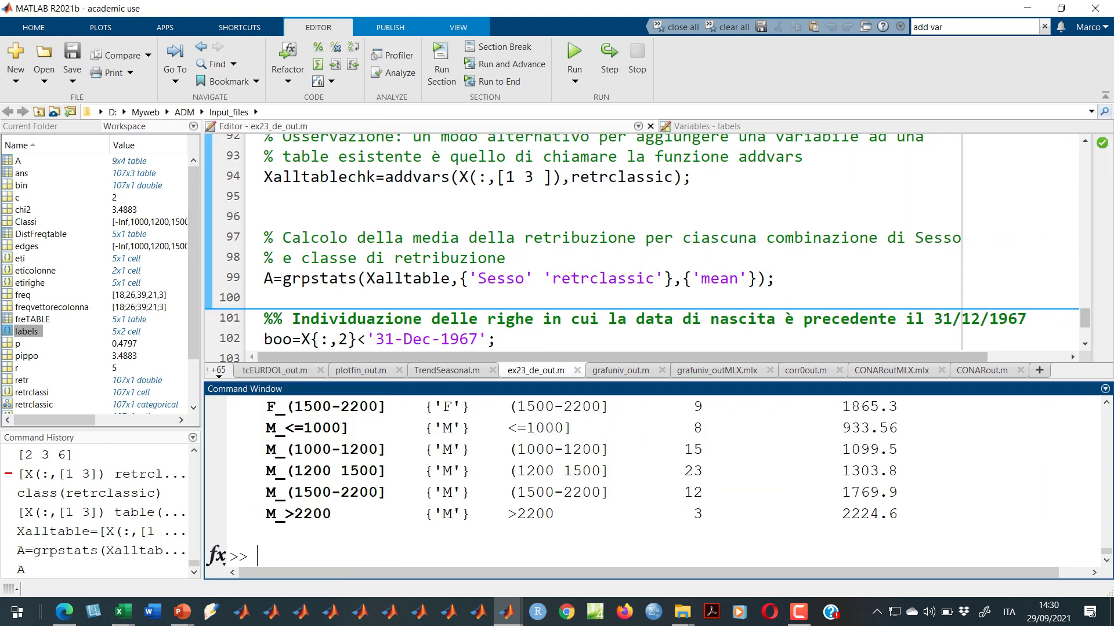
{"action": "left_click_drag", "start_coordinate": [659, 380], "coordinate": [659, 187]}
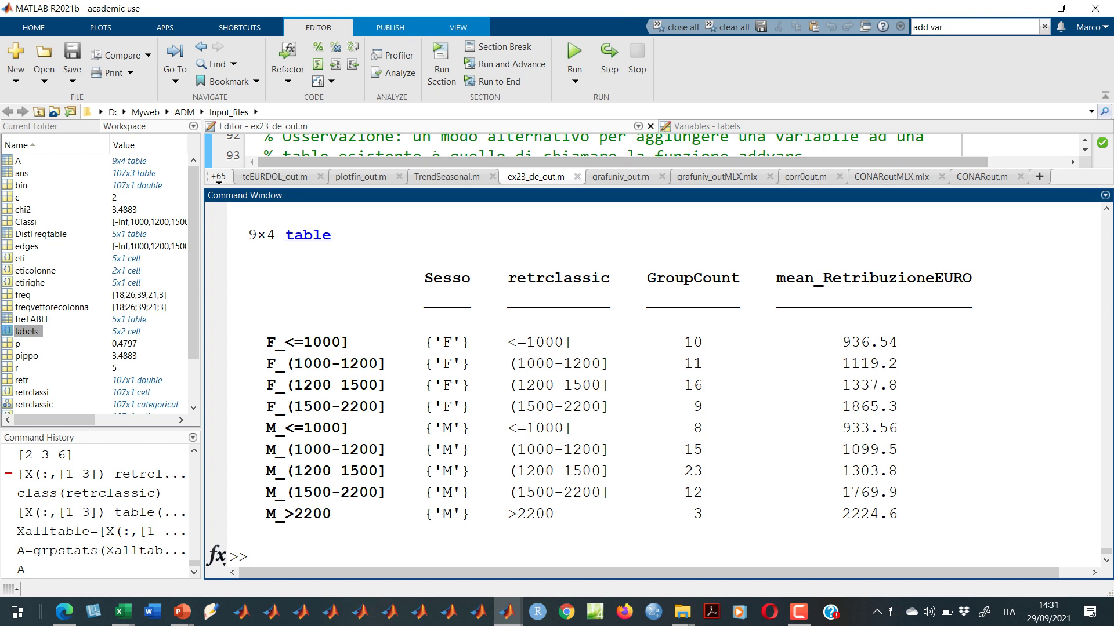
{"action": "left_click_drag", "start_coordinate": [659, 187], "coordinate": [659, 337]}
- Move down to the next script section at line 103
{"action": "scroll", "coordinate": [641, 224], "scroll_direction": "down", "scroll_amount": 3}
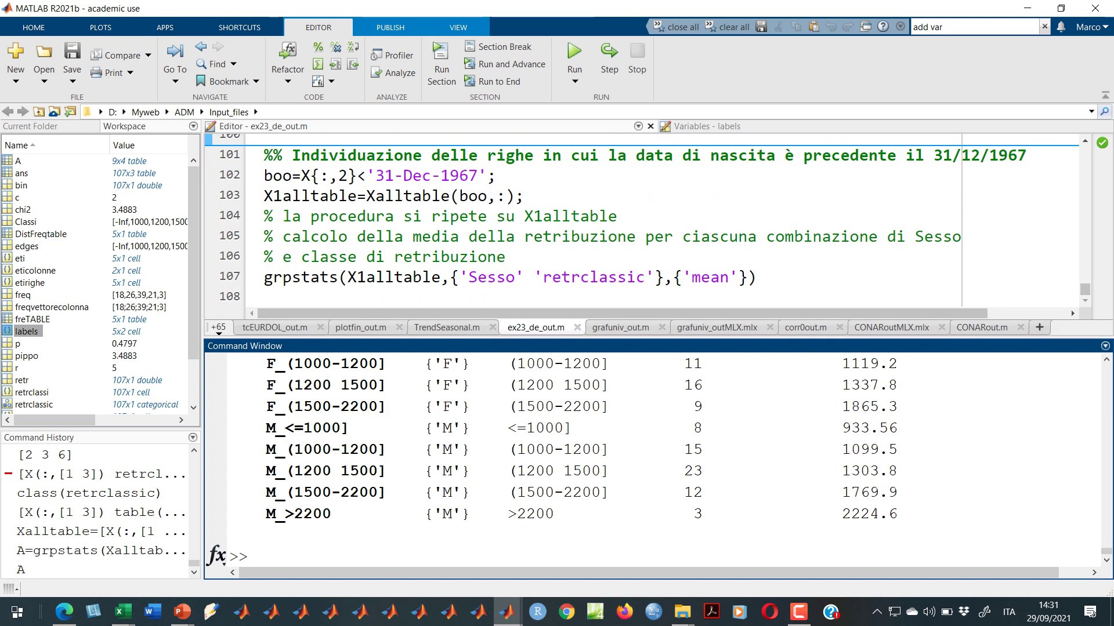
{"action": "left_click", "coordinate": [525, 196]}
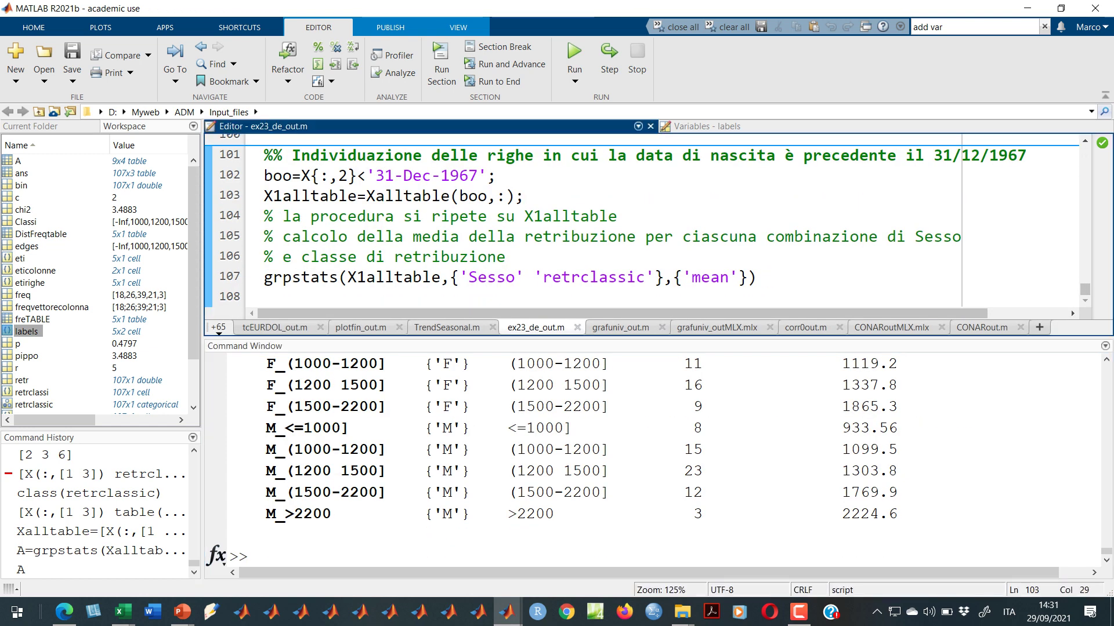
{"action": "mouse_move", "coordinate": [301, 193]}
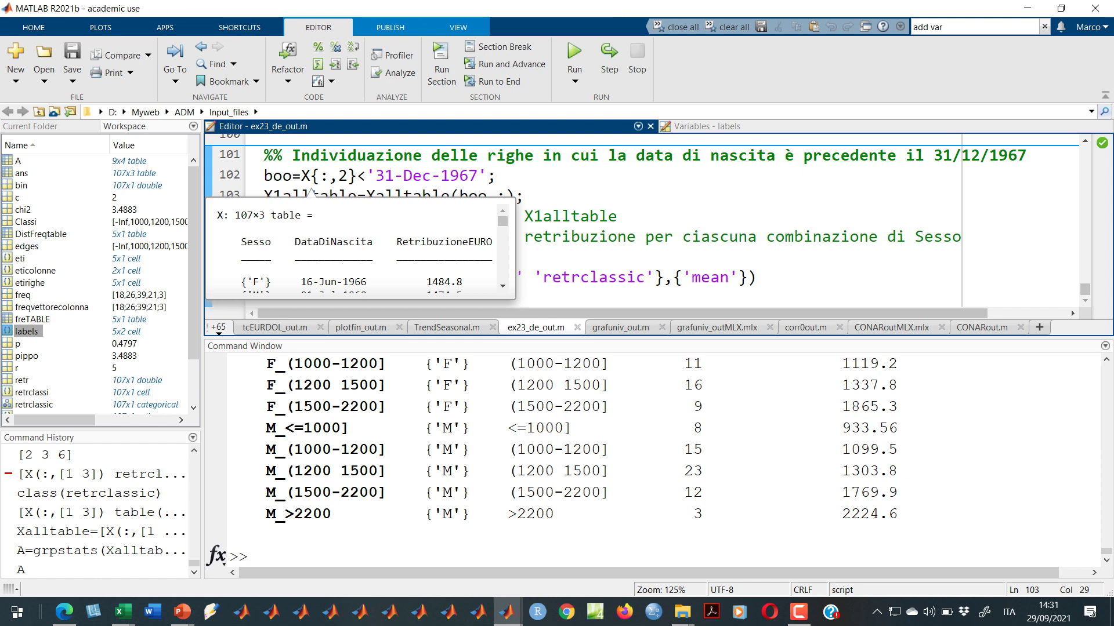
- Copy line 102's comparison to the Command Window and display row 5's birth date, 22-Jan-1938
{"action": "left_click_drag", "start_coordinate": [301, 175], "coordinate": [486, 175]}
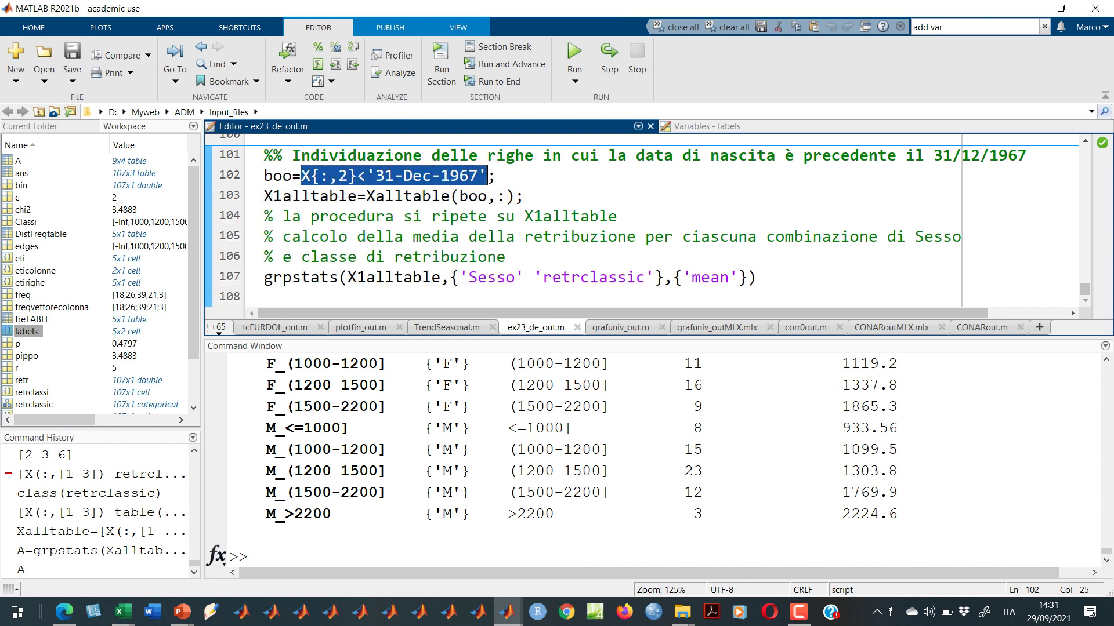
{"action": "key", "text": "ctrl+c"}
{"action": "left_click", "coordinate": [302, 557]}
{"action": "key", "text": "ctrl+v"}
{"action": "left_click", "coordinate": [433, 557]}
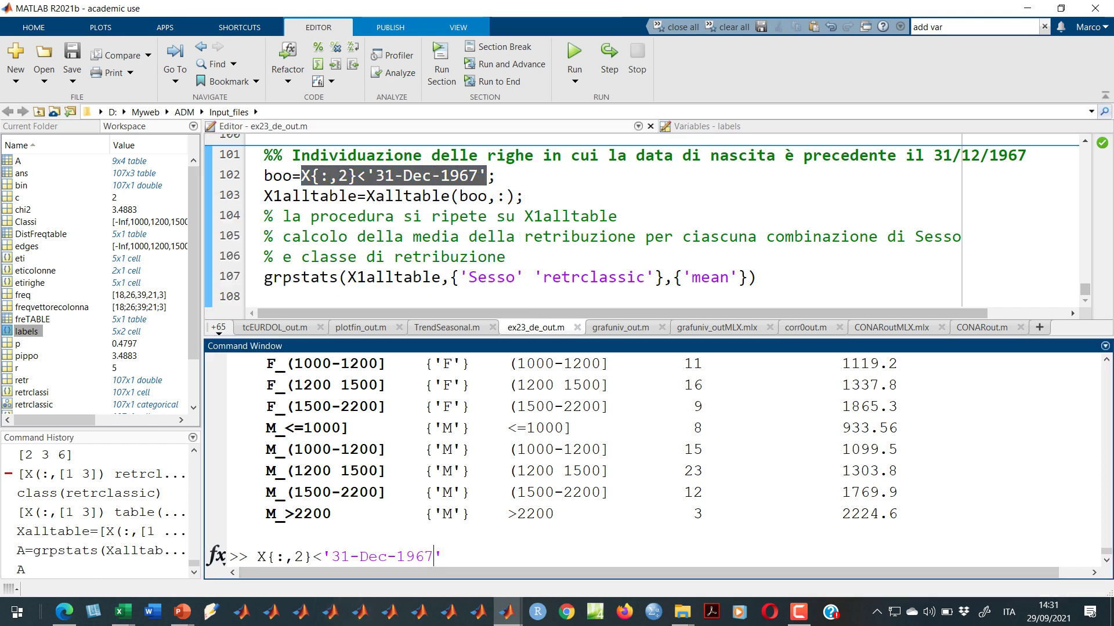
{"action": "key", "text": "Left"}
{"action": "key", "text": "Left"}
{"action": "key", "text": "Left"}
{"action": "key", "text": "Left"}
{"action": "key", "text": "Left"}
{"action": "key", "text": "Left"}
{"action": "key", "text": "Left"}
{"action": "key", "text": "Left"}
{"action": "key", "text": "Left"}
{"action": "key", "text": "Left"}
{"action": "key", "text": "Left"}
{"action": "key", "text": "Left"}
{"action": "key", "text": "Left"}
{"action": "key", "text": "Left"}
{"action": "key", "text": "Left"}
{"action": "key", "text": "Left"}
{"action": "key", "text": "Left"}
{"action": "key", "text": "Delete"}
{"action": "type", "text": "5"}
{"action": "key", "text": "Right"}
{"action": "key", "text": "Right"}
{"action": "key", "text": "Right"}
{"action": "key", "text": "shift+Right"}
{"action": "key", "text": "shift+Right"}
{"action": "key", "text": "shift+Right"}
{"action": "key", "text": "shift+Right"}
{"action": "key", "text": "shift+Right"}
{"action": "key", "text": "shift+Right"}
{"action": "key", "text": "shift+Right"}
{"action": "key", "text": "shift+Right"}
{"action": "key", "text": "shift+Right"}
{"action": "key", "text": "shift+Right"}
{"action": "key", "text": "shift+Right"}
{"action": "key", "text": "shift+Right"}
{"action": "key", "text": "shift+Right"}
{"action": "key", "text": "shift+Right"}
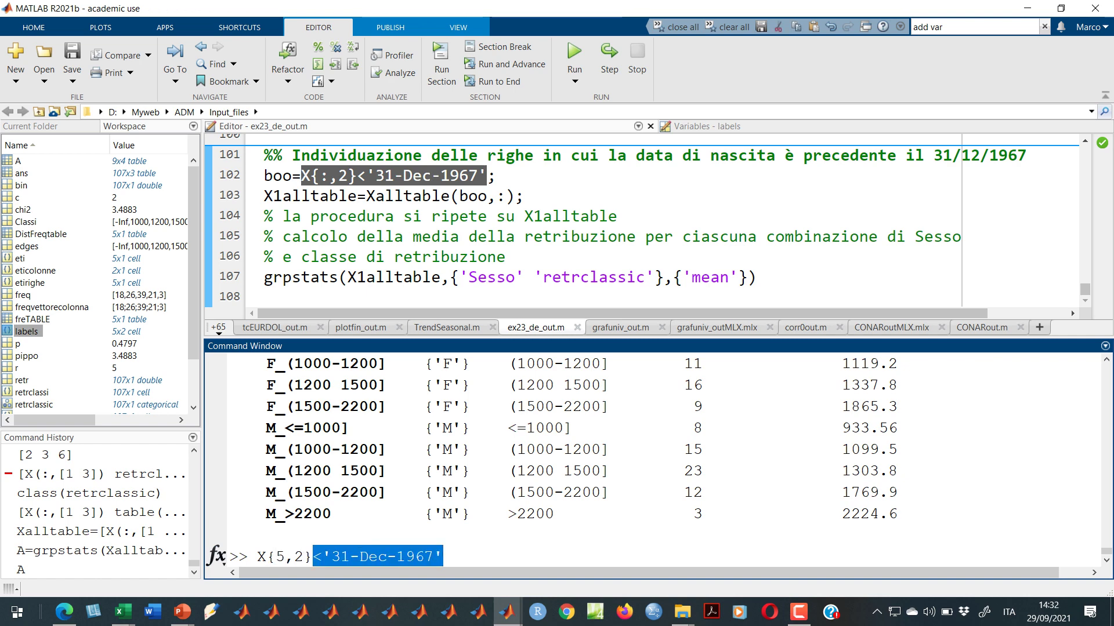
{"action": "key", "text": "Delete"}
{"action": "key", "text": "Return"}
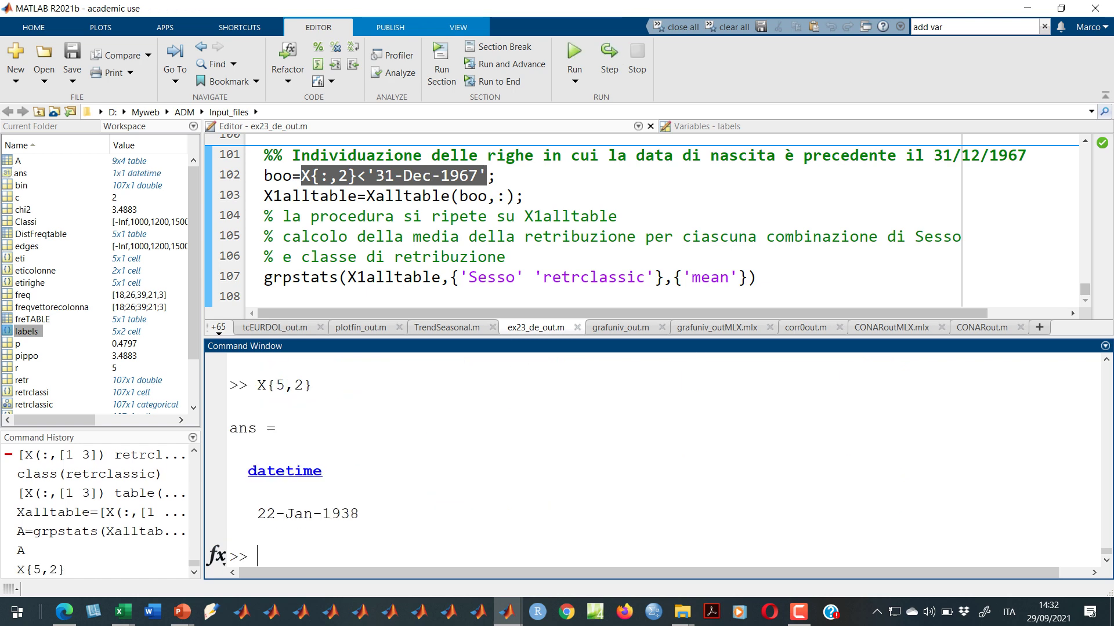
- Test rows 5, 6 and 16 against '31-Dec-1967', returning 1, 1 and 0
{"action": "key", "text": "Up"}
{"action": "key", "text": "ctrl+v"}
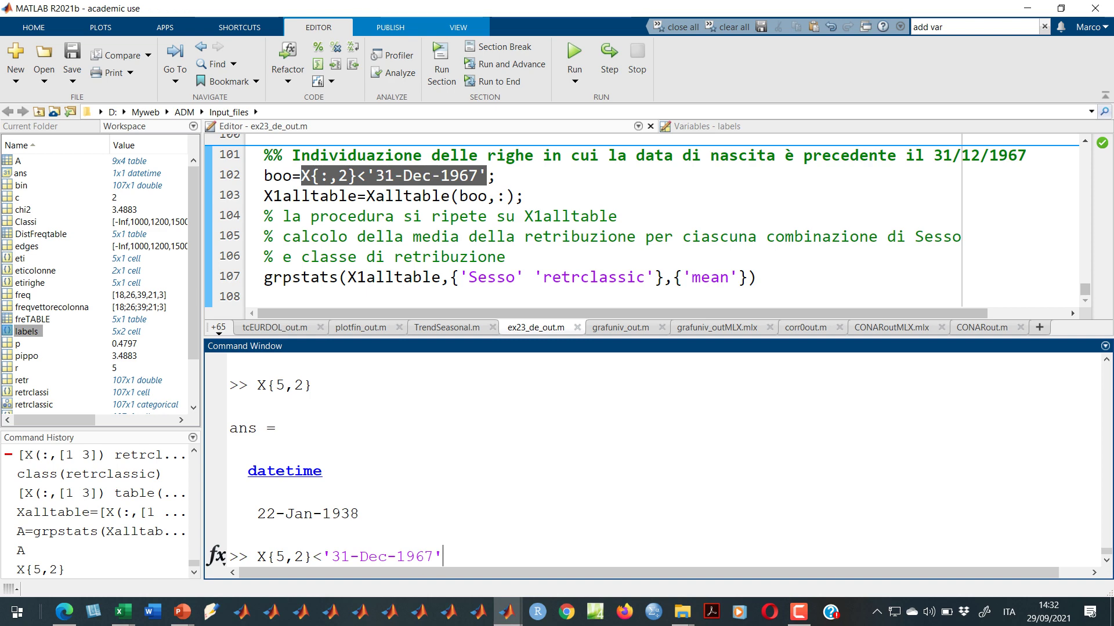
{"action": "key", "text": "Return"}
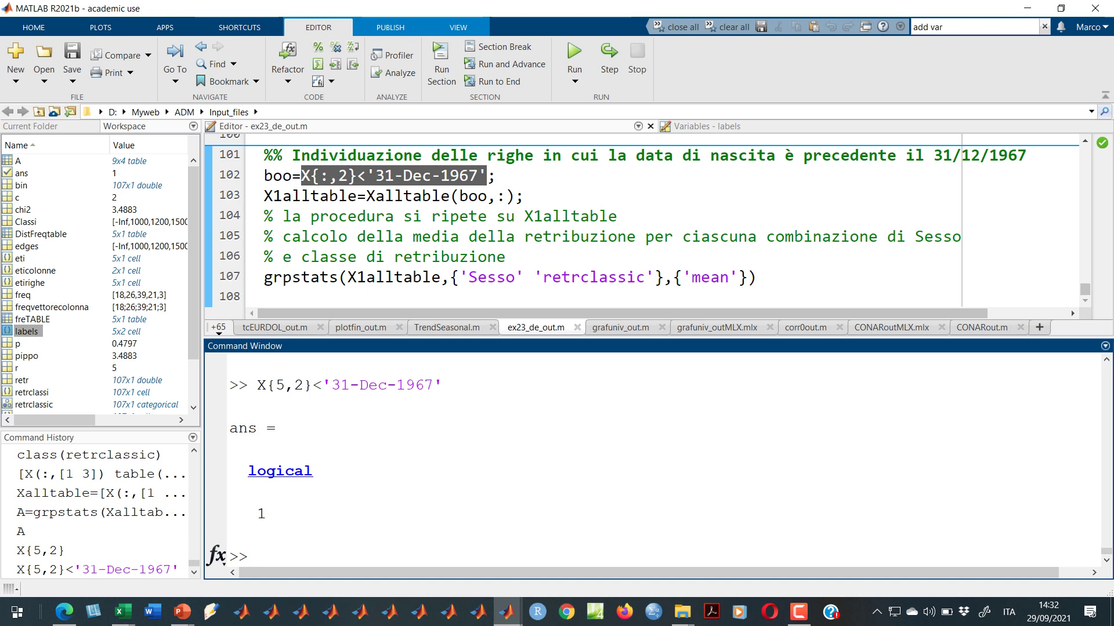
{"action": "key", "text": "Up"}
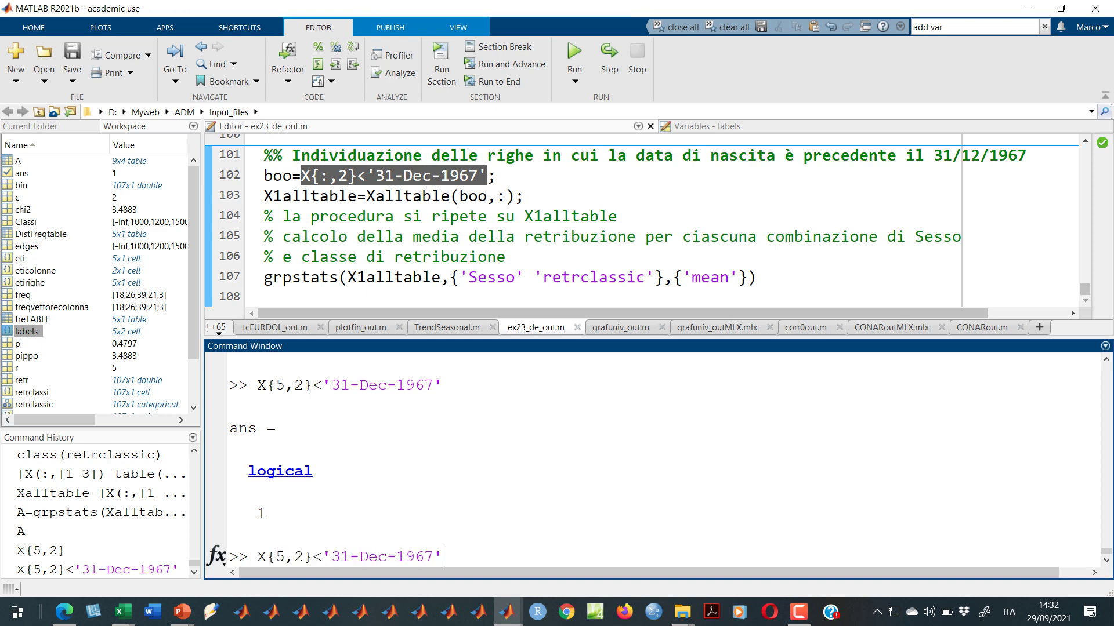
{"action": "key", "text": "Left"}
{"action": "key", "text": "Left"}
{"action": "key", "text": "Left"}
{"action": "key", "text": "Left"}
{"action": "key", "text": "Left"}
{"action": "key", "text": "Left"}
{"action": "key", "text": "Left"}
{"action": "key", "text": "Left"}
{"action": "key", "text": "Left"}
{"action": "key", "text": "Left"}
{"action": "key", "text": "Left"}
{"action": "key", "text": "Left"}
{"action": "key", "text": "Left"}
{"action": "key", "text": "Left"}
{"action": "key", "text": "Left"}
{"action": "key", "text": "Left"}
{"action": "key", "text": "Left"}
{"action": "key", "text": "Left"}
{"action": "key", "text": "Delete"}
{"action": "type", "text": "6"}
{"action": "key", "text": "Return"}
{"action": "key", "text": "Up"}
{"action": "key", "text": "Left"}
{"action": "key", "text": "Left"}
{"action": "key", "text": "Left"}
{"action": "key", "text": "Left"}
{"action": "key", "text": "Left"}
{"action": "key", "text": "Left"}
{"action": "key", "text": "Left"}
{"action": "key", "text": "Left"}
{"action": "key", "text": "Left"}
{"action": "key", "text": "Left"}
{"action": "key", "text": "Left"}
{"action": "key", "text": "Left"}
{"action": "key", "text": "Left"}
{"action": "key", "text": "Left"}
{"action": "key", "text": "Left"}
{"action": "key", "text": "Left"}
{"action": "key", "text": "Left"}
{"action": "key", "text": "Left"}
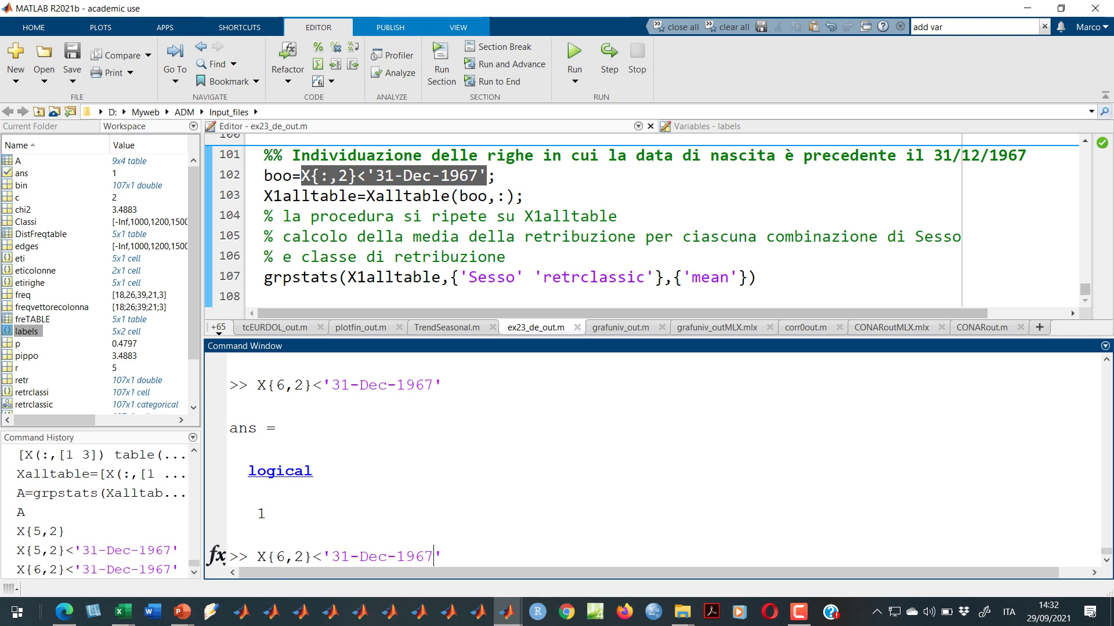
{"action": "type", "text": "1"}
{"action": "key", "text": "Return"}
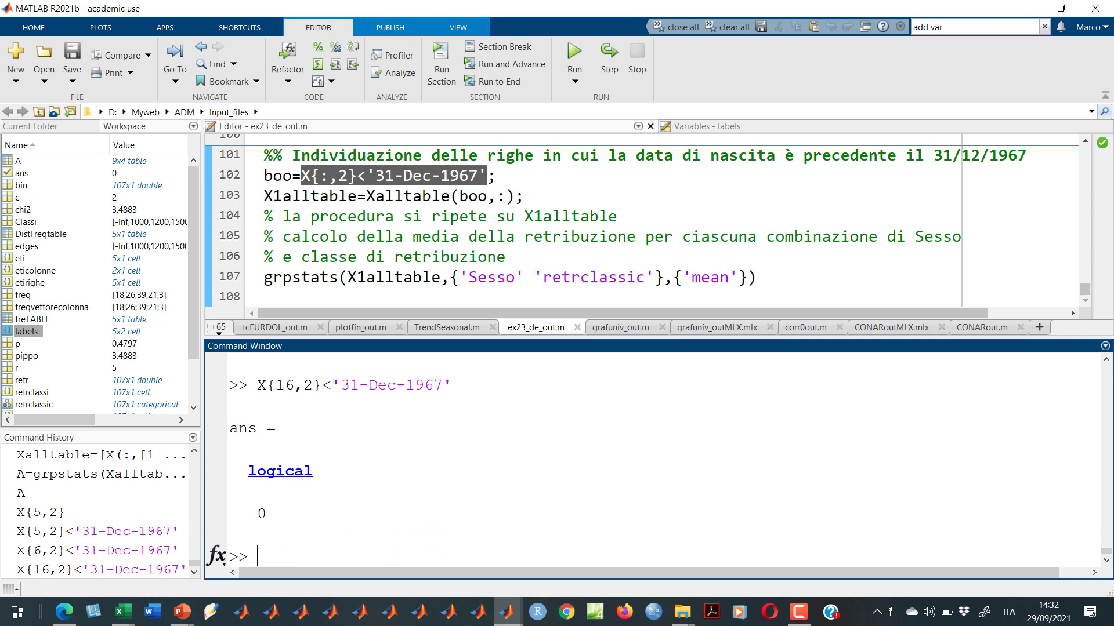
- Evaluate line 102 to create boo, the 107x1 logical vector of births before 31-Dec-1967
{"action": "left_click", "coordinate": [347, 196]}
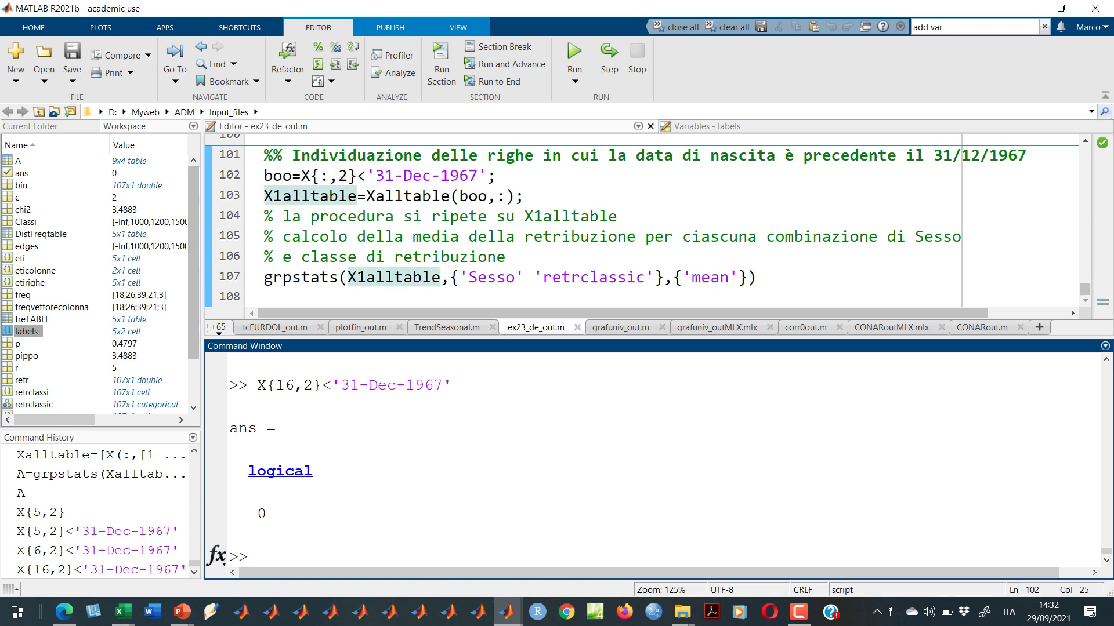
{"action": "mouse_move", "coordinate": [297, 193]}
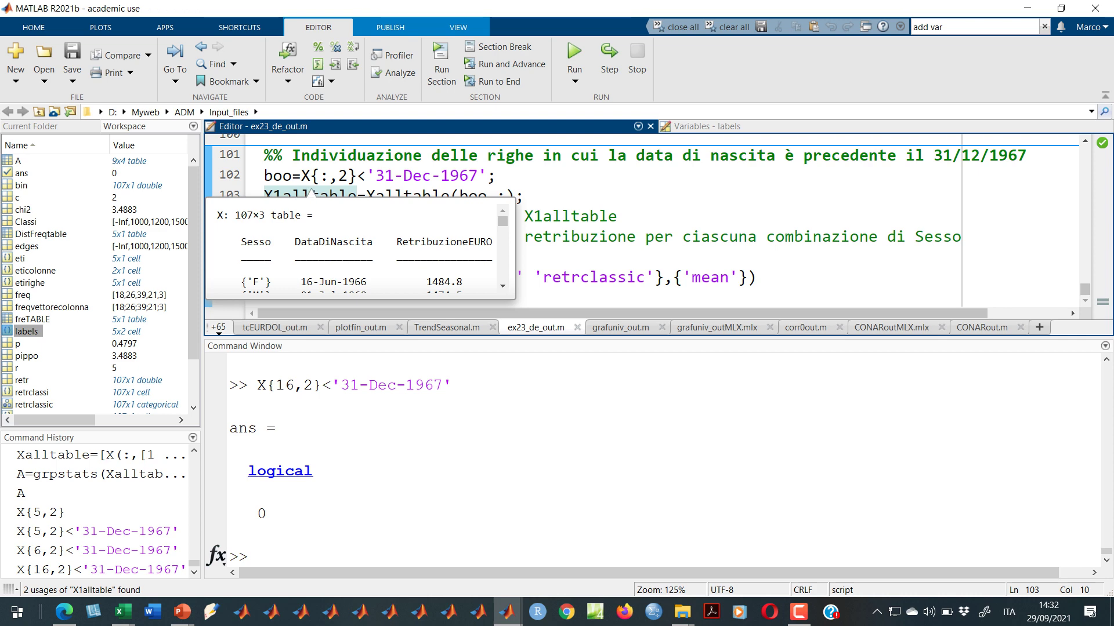
{"action": "triple_click", "coordinate": [306, 177]}
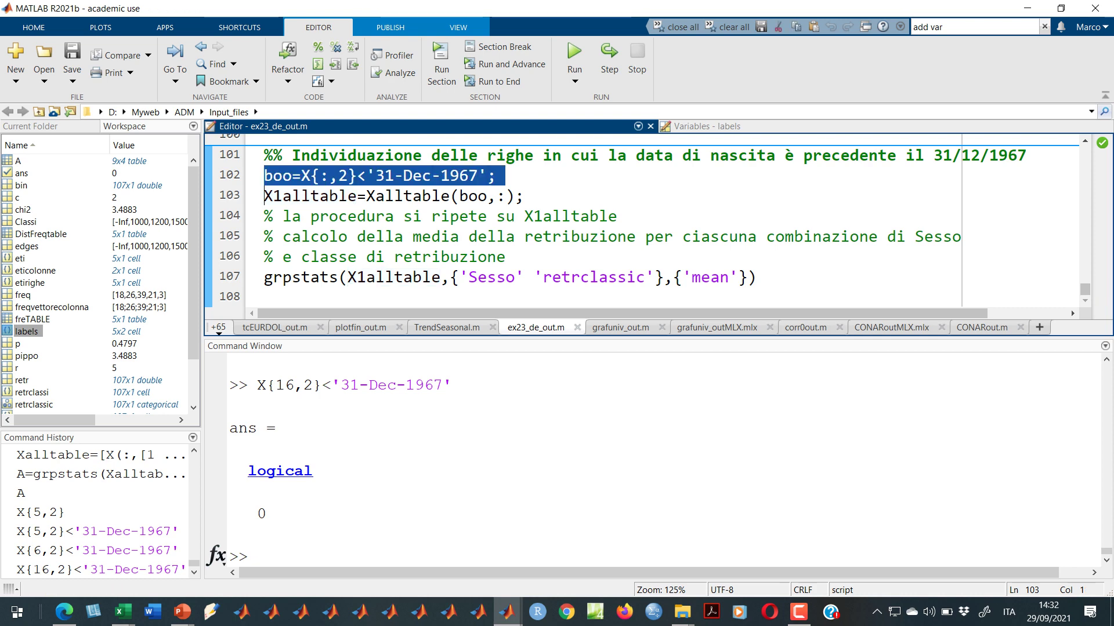
{"action": "right_click", "coordinate": [306, 181]}
{"action": "left_click", "coordinate": [360, 190]}
{"action": "key", "text": "F9"}
{"action": "left_click", "coordinate": [302, 195]}
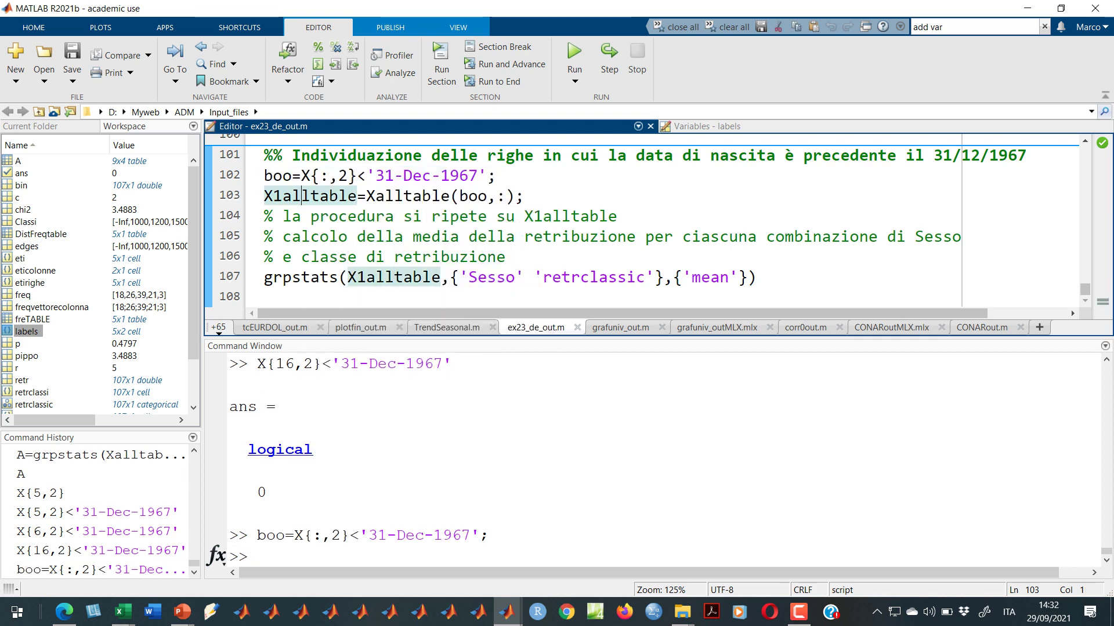
{"action": "mouse_move", "coordinate": [281, 195]}
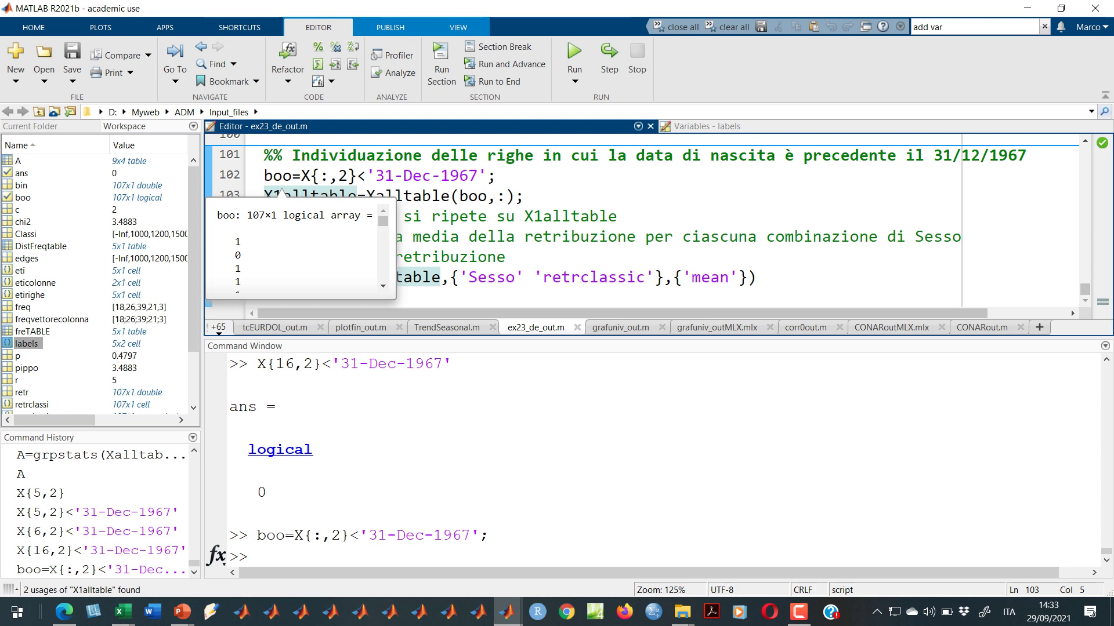
- Count the matching rows with sum(boo), which returns 79
{"action": "left_click", "coordinate": [468, 196]}
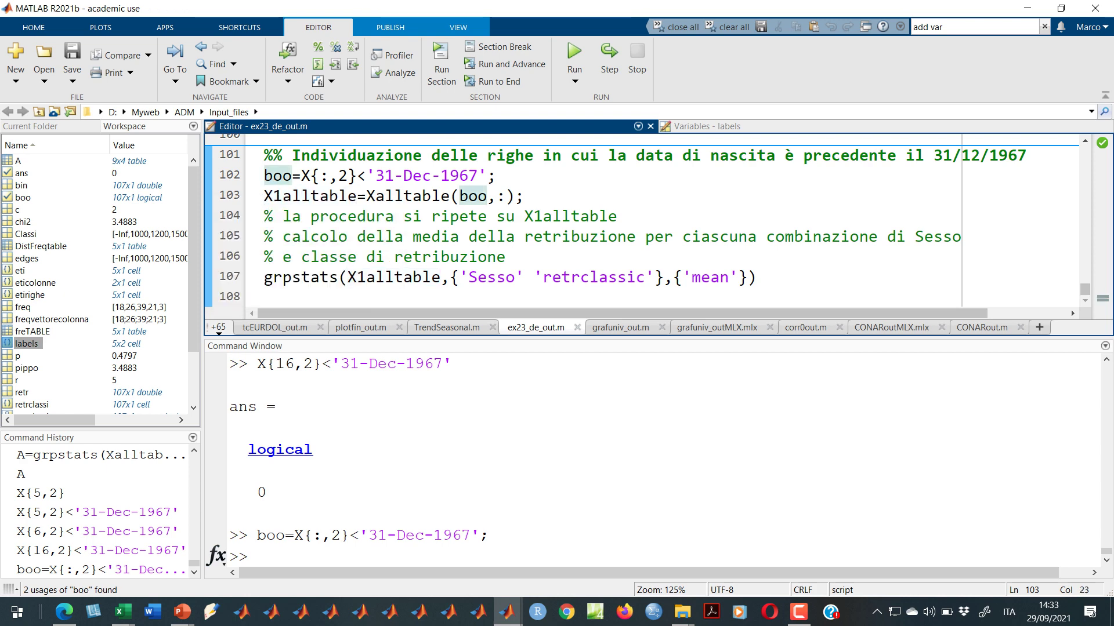
{"action": "mouse_move", "coordinate": [401, 198]}
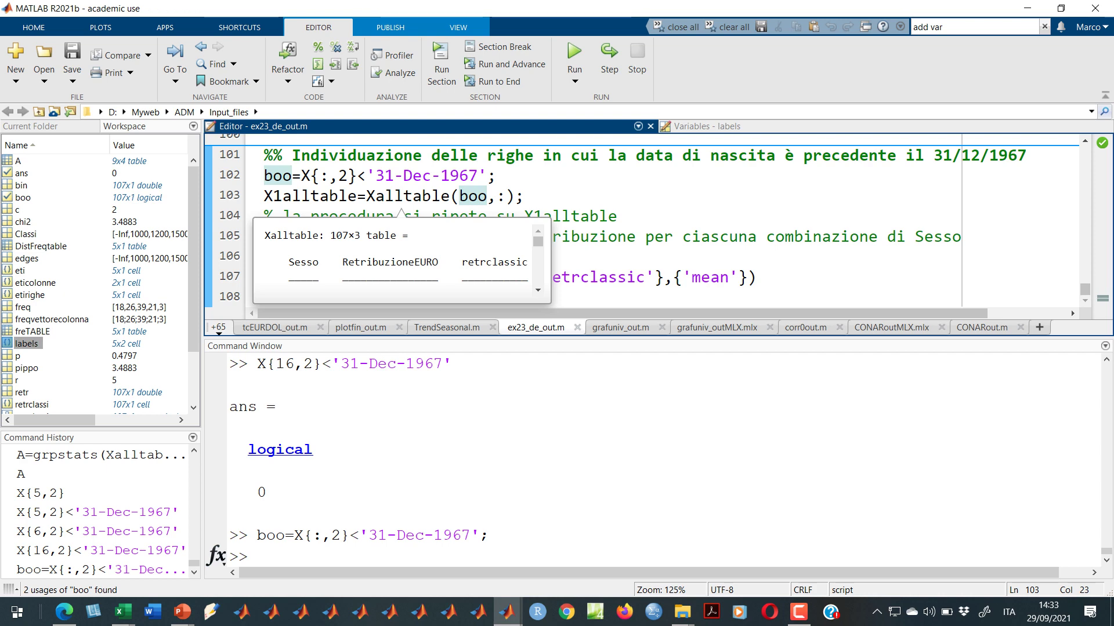
{"action": "mouse_move", "coordinate": [479, 198]}
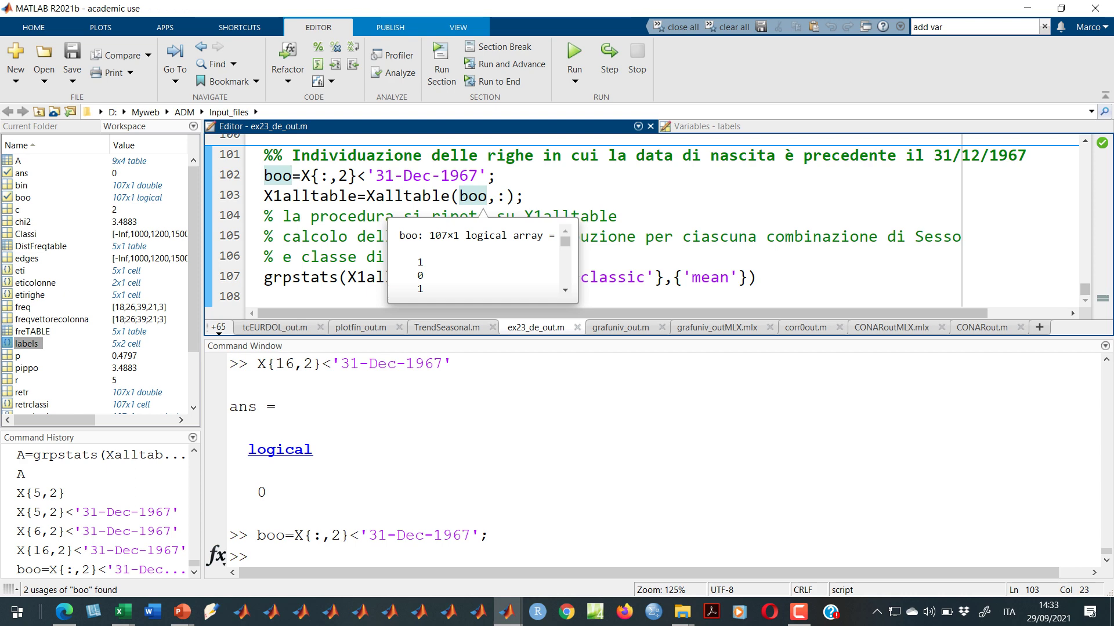
{"action": "left_click", "coordinate": [258, 557]}
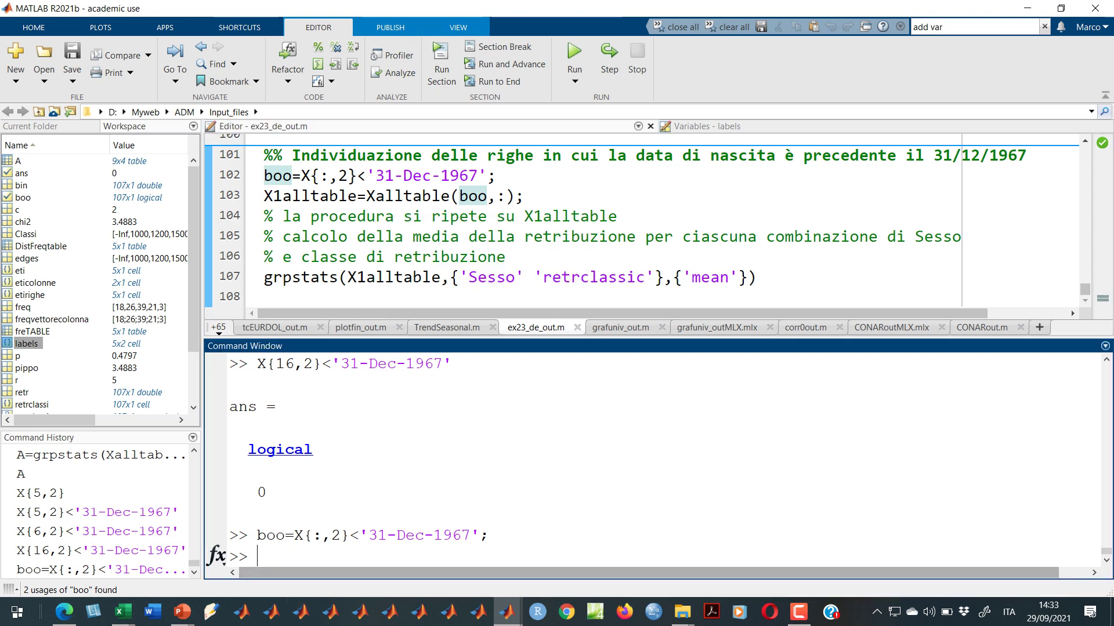
{"action": "type", "text": "sum(bo"}
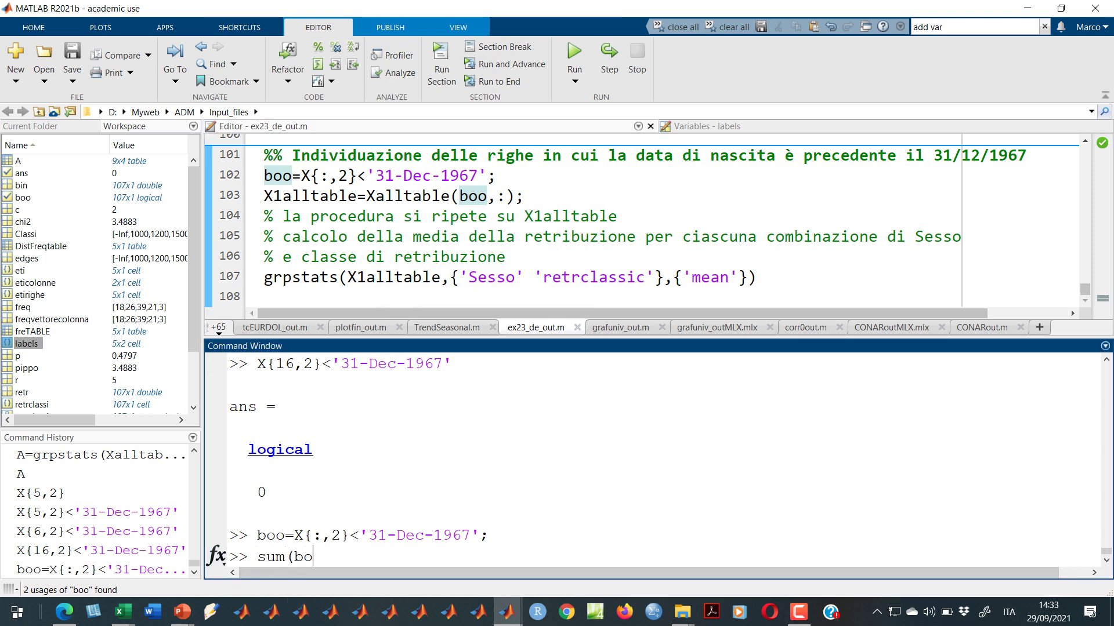
{"action": "type", "text": "o)"}
{"action": "key", "text": "Return"}
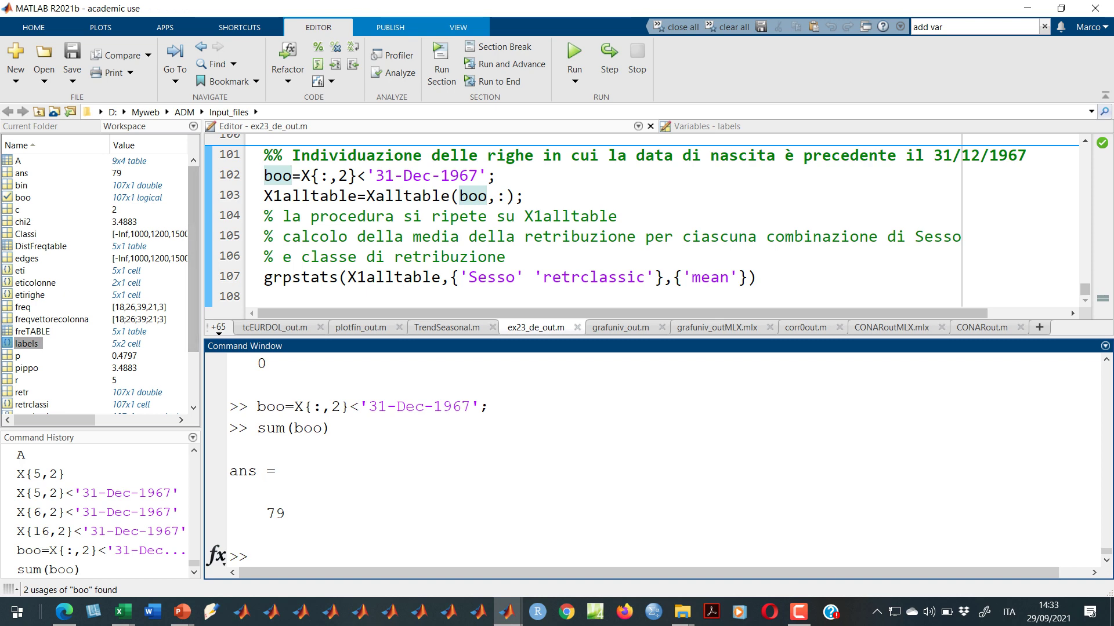
- Evaluate line 103 to create X1alltable, the 79x3 table of pre-1967 rows
{"action": "triple_click", "coordinate": [290, 196]}
{"action": "right_click", "coordinate": [291, 195]}
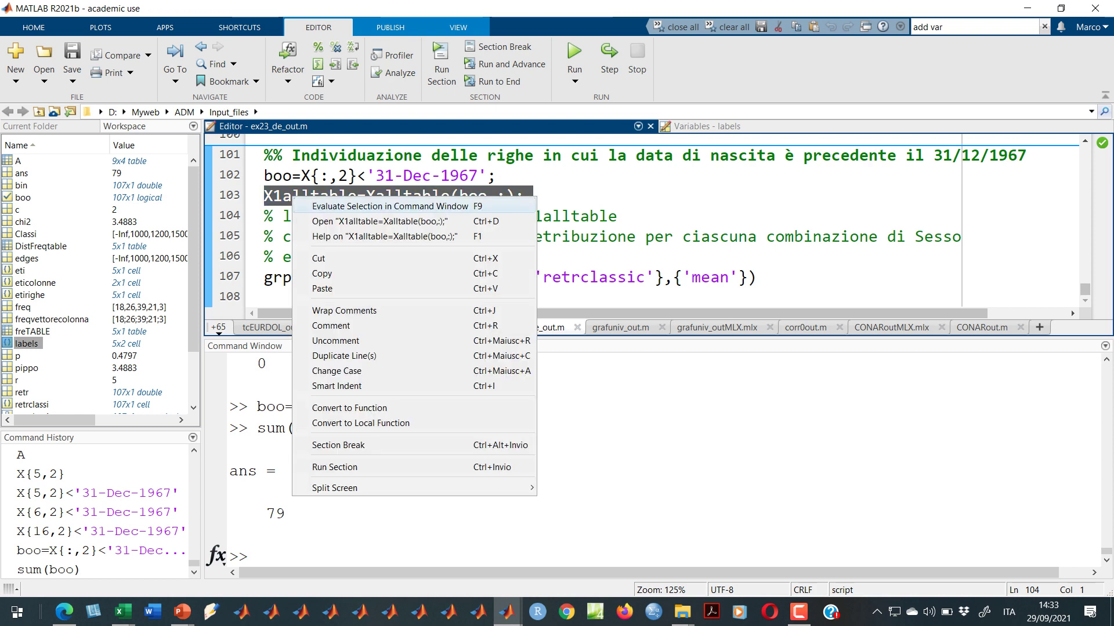
{"action": "left_click", "coordinate": [348, 205]}
{"action": "left_click", "coordinate": [320, 237]}
{"action": "mouse_move", "coordinate": [285, 213]}
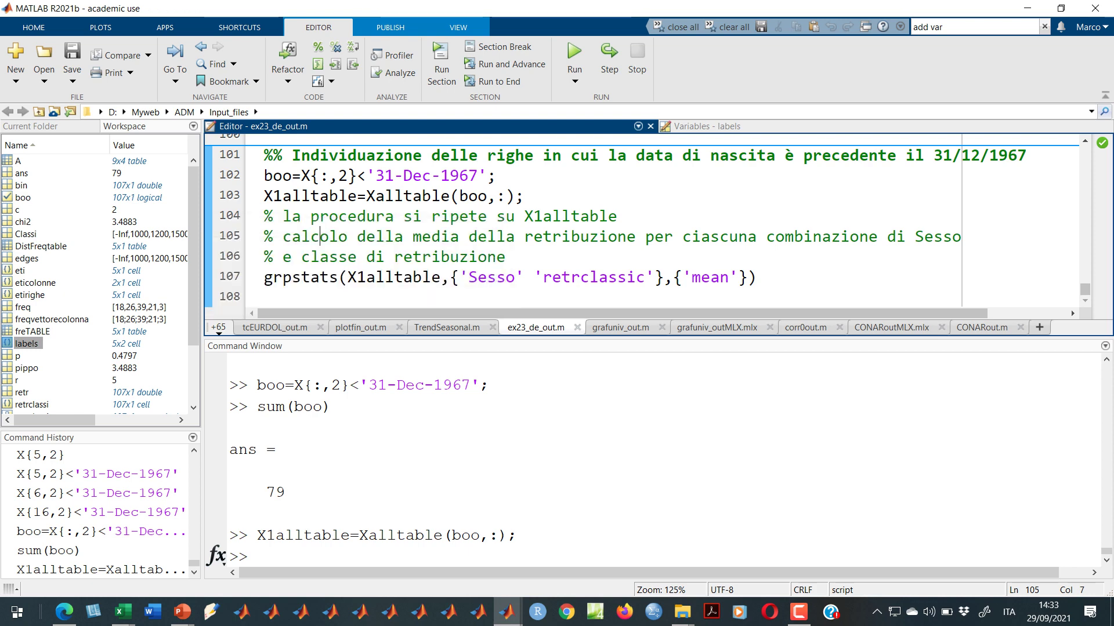
{"action": "scroll", "coordinate": [92, 284], "scroll_direction": "down", "scroll_amount": 3}
- Browse X1alltable's Sesso, RetribuzioneEURO and retrclassic rows in the Variables editor
{"action": "double_click", "coordinate": [34, 396]}
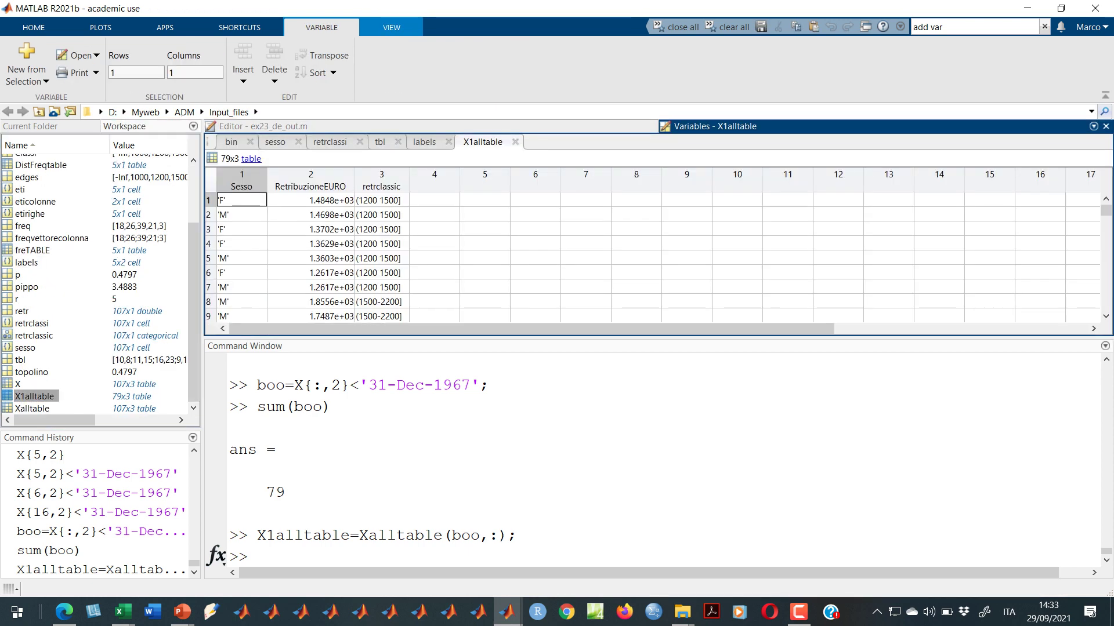
{"action": "scroll", "coordinate": [656, 259], "scroll_direction": "down", "scroll_amount": 10}
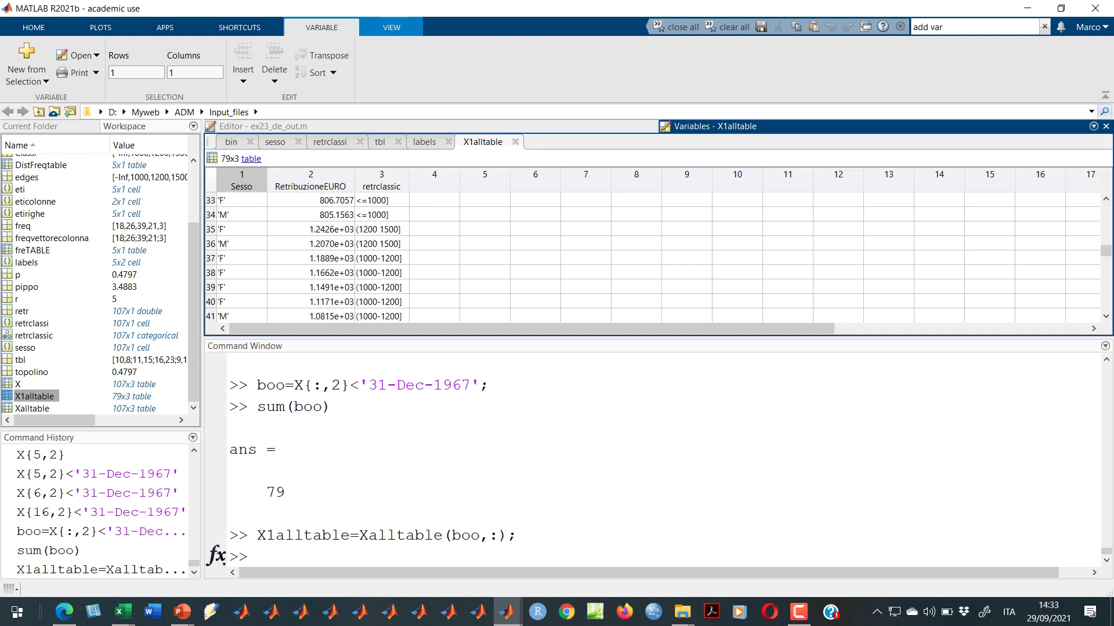
{"action": "scroll", "coordinate": [655, 258], "scroll_direction": "down", "scroll_amount": 5}
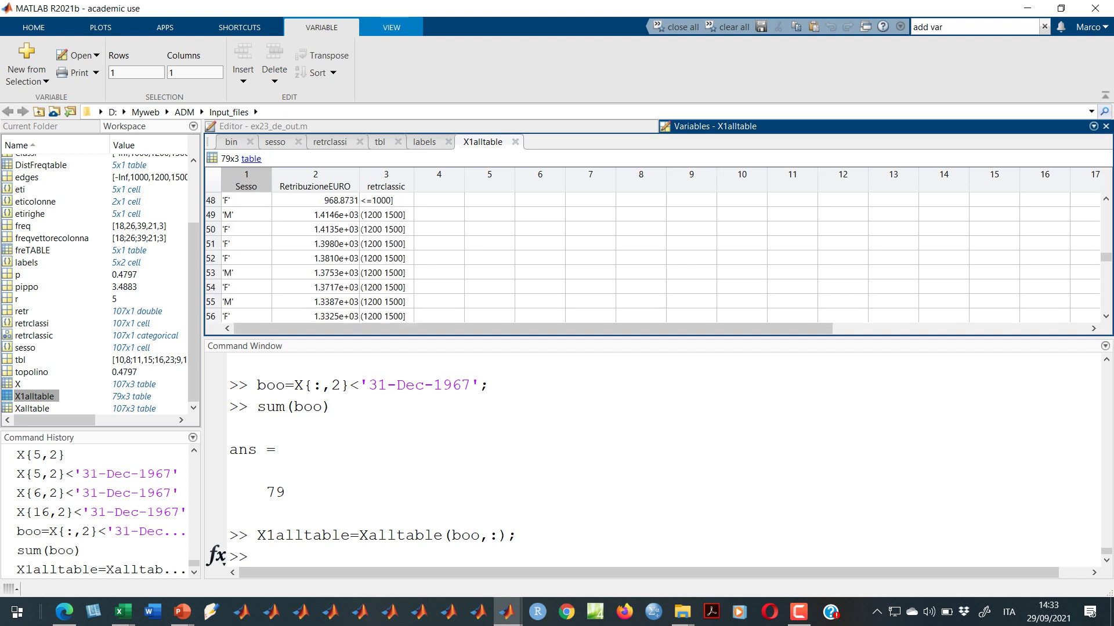
{"action": "scroll", "coordinate": [655, 258], "scroll_direction": "up", "scroll_amount": 16}
{"action": "left_click", "coordinate": [246, 200]}
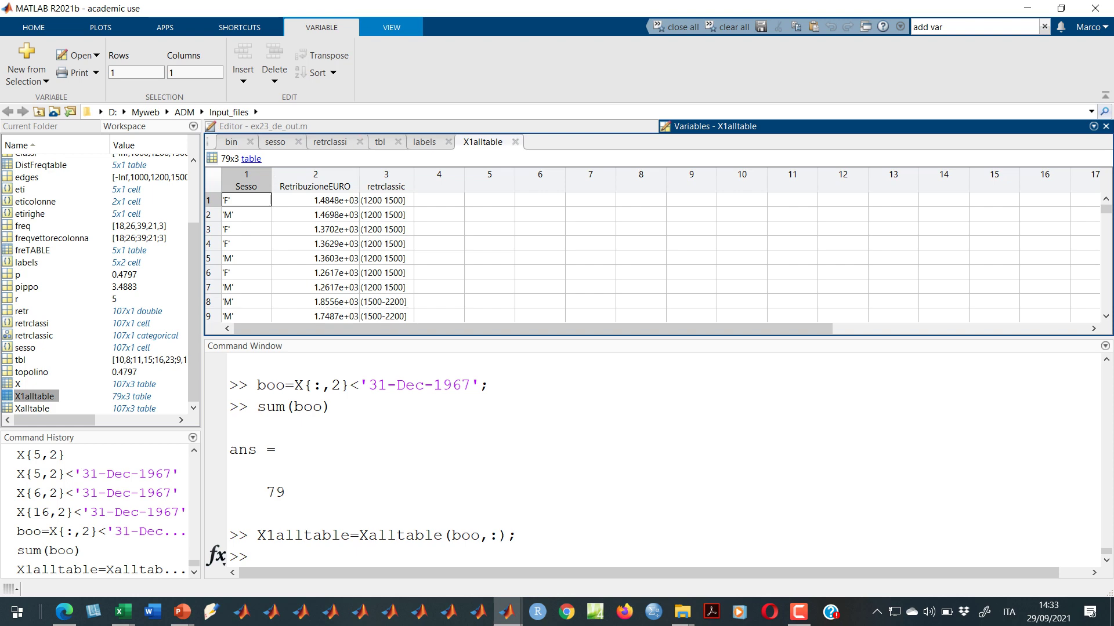
{"action": "left_click", "coordinate": [263, 127]}
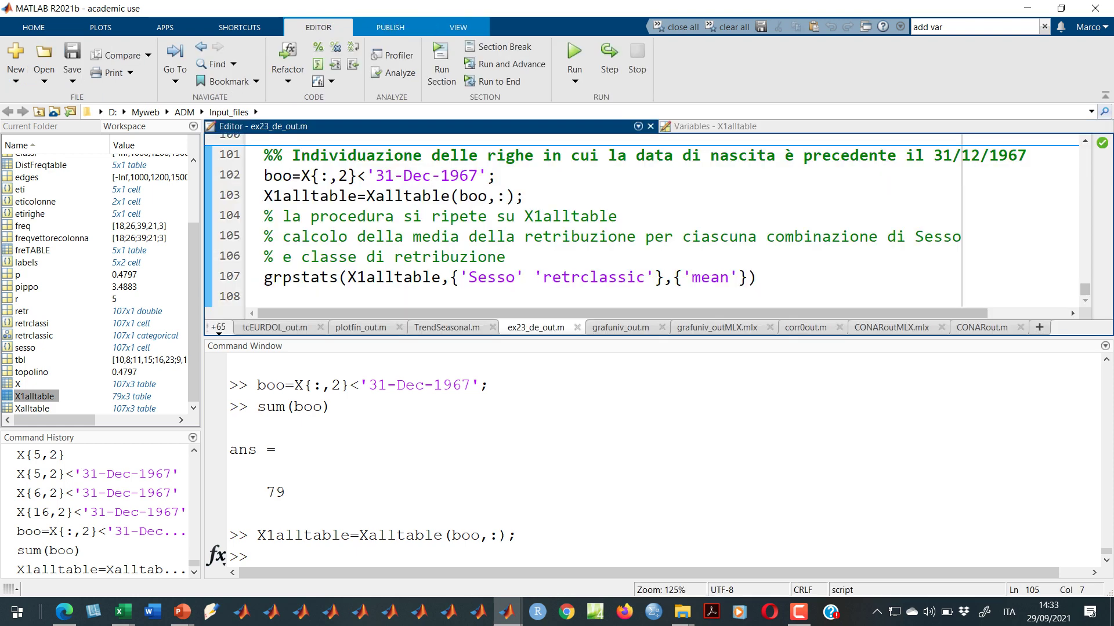
{"action": "left_click", "coordinate": [432, 257]}
- Evaluate line 107's grpstats on X1alltable, showing mean RetribuzioneEURO per Sesso and retrclassic group
{"action": "left_click", "coordinate": [376, 277]}
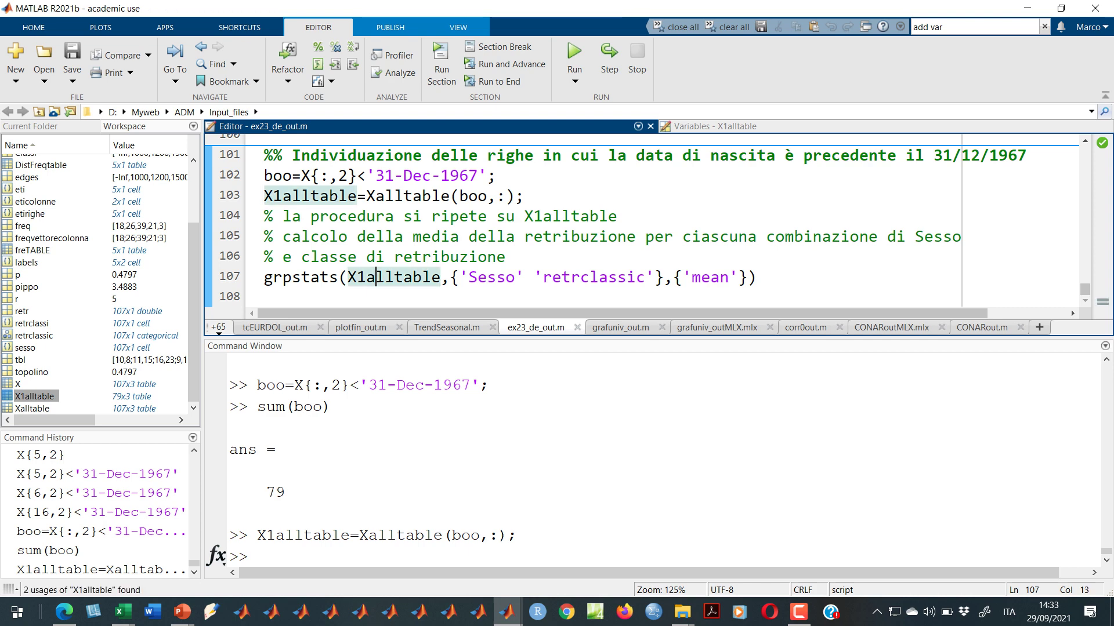
{"action": "triple_click", "coordinate": [376, 277]}
{"action": "right_click", "coordinate": [313, 281]}
{"action": "left_click", "coordinate": [348, 291]}
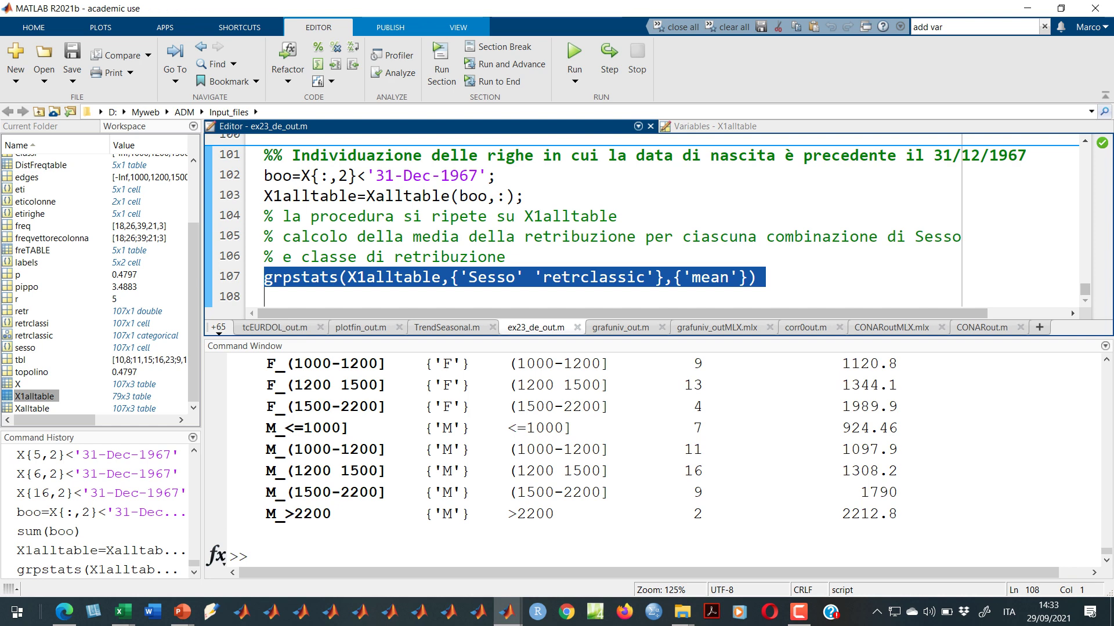
{"action": "mouse_move", "coordinate": [318, 200]}
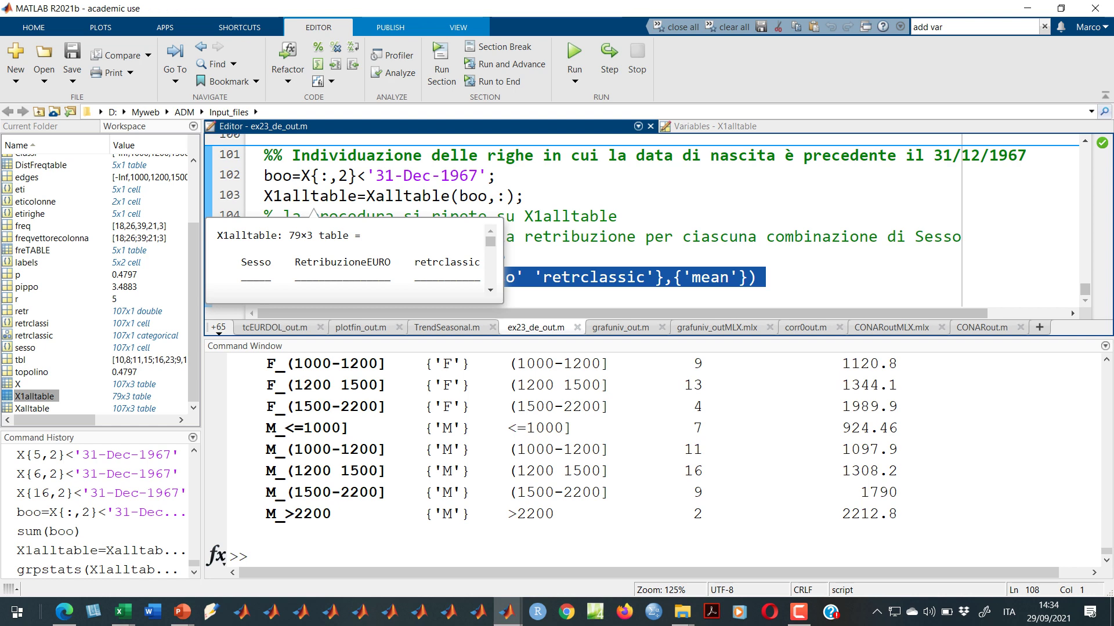
{"action": "left_click", "coordinate": [451, 196]}
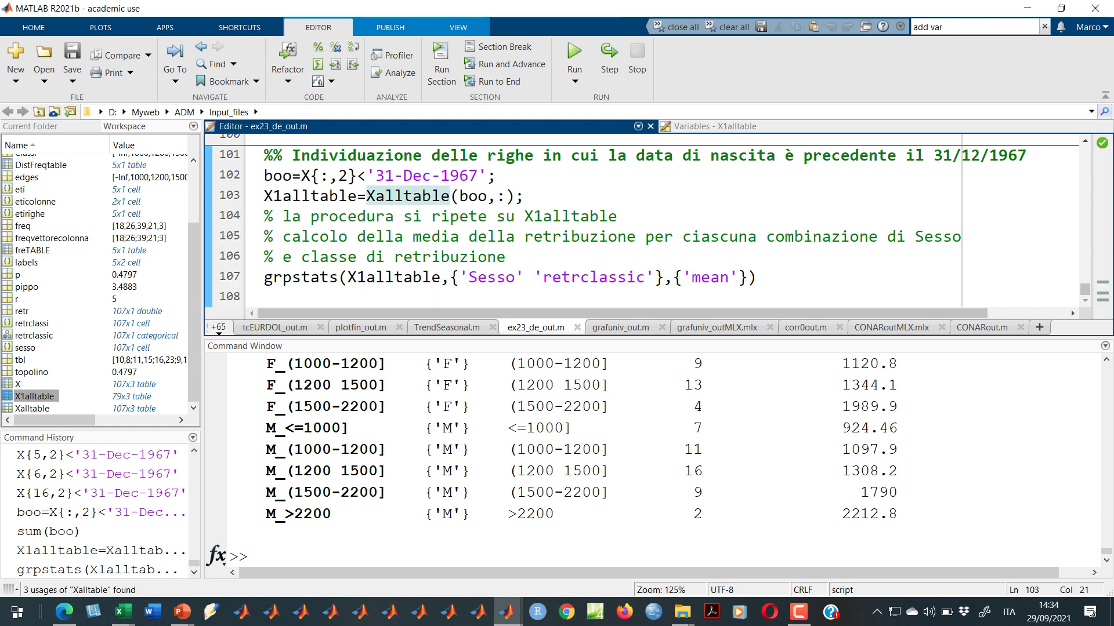
- Enter [2 8 9]>7 to get the logical array 0 1 1
{"action": "left_click", "coordinate": [261, 557]}
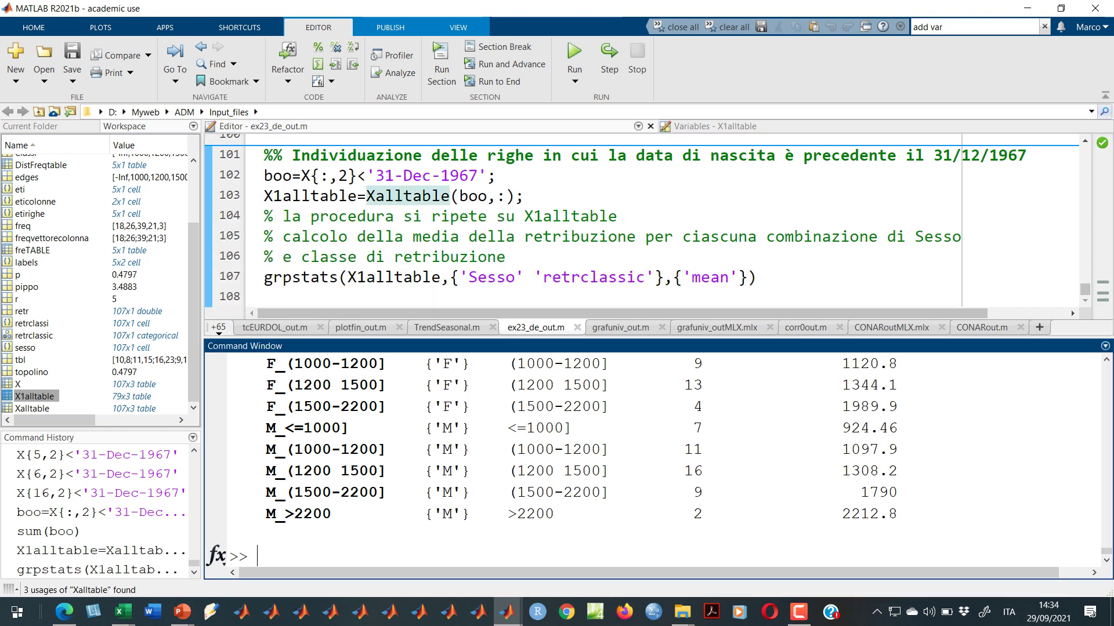
{"action": "type", "text": "[2 8 9]>7"}
{"action": "key", "text": "Return"}
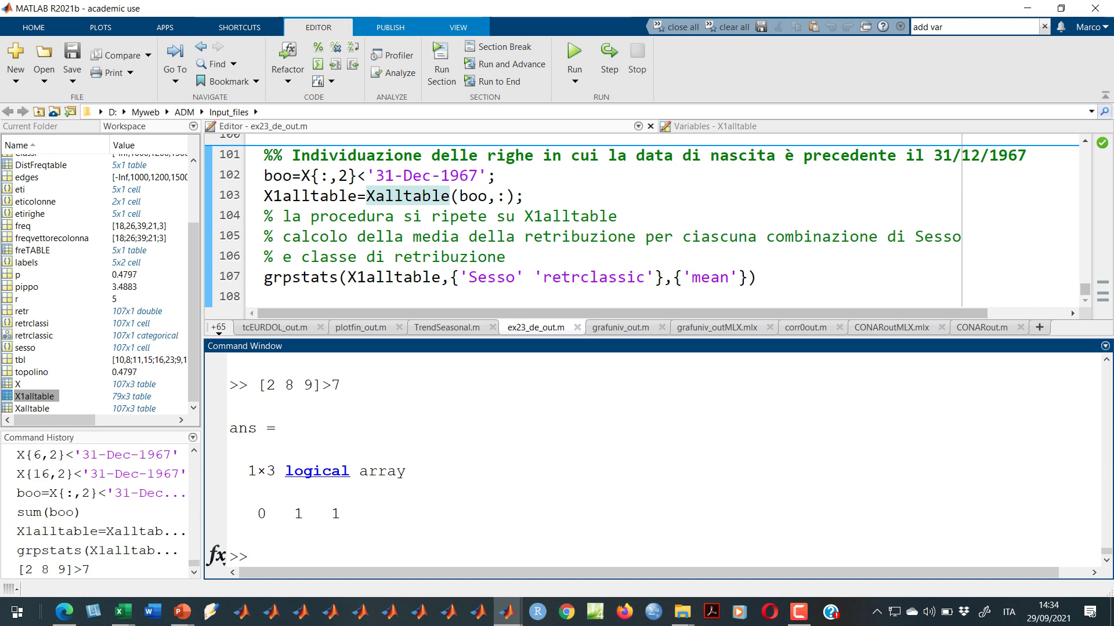
- Wrap the comparison as sum([2 8 9]>7), which returns 2
{"action": "key", "text": "Up"}
{"action": "key", "text": "Left"}
{"action": "key", "text": "Left"}
{"action": "key", "text": "Left"}
{"action": "key", "text": "Left"}
{"action": "key", "text": "Left"}
{"action": "key", "text": "Left"}
{"action": "key", "text": "Left"}
{"action": "key", "text": "Left"}
{"action": "key", "text": "Left"}
{"action": "type", "text": "sum("}
{"action": "key", "text": "Right"}
{"action": "key", "text": "Right"}
{"action": "key", "text": "Right"}
{"action": "key", "text": "Right"}
{"action": "key", "text": "Right"}
{"action": "key", "text": "Right"}
{"action": "key", "text": "Right"}
{"action": "key", "text": "Right"}
{"action": "key", "text": "Right"}
{"action": "type", "text": ")"}
{"action": "key", "text": "Return"}
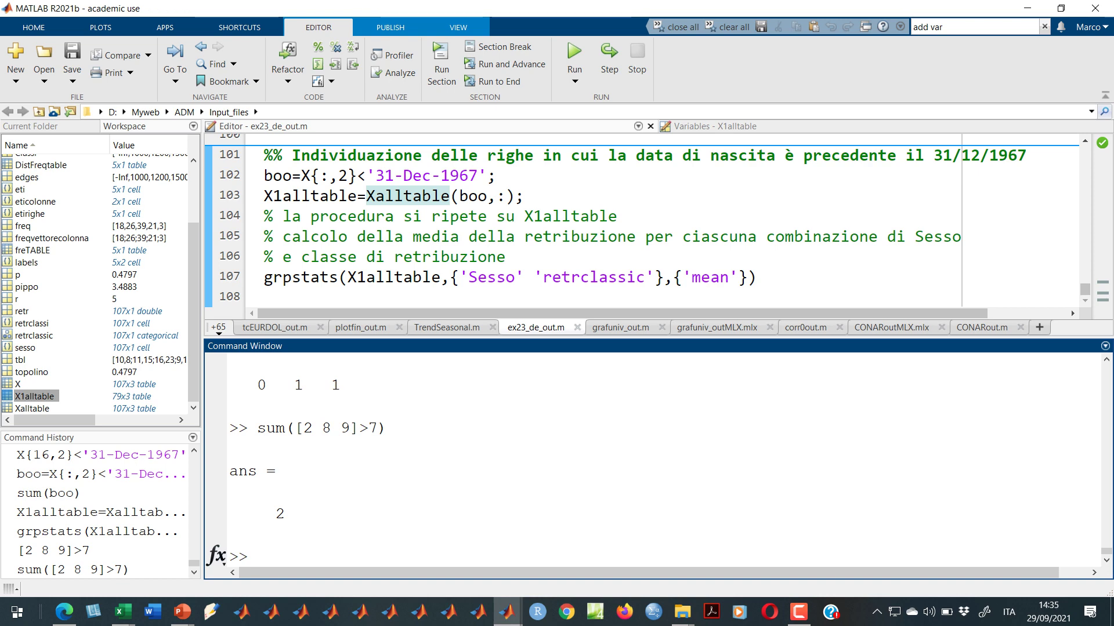
{"action": "left_click", "coordinate": [459, 237]}
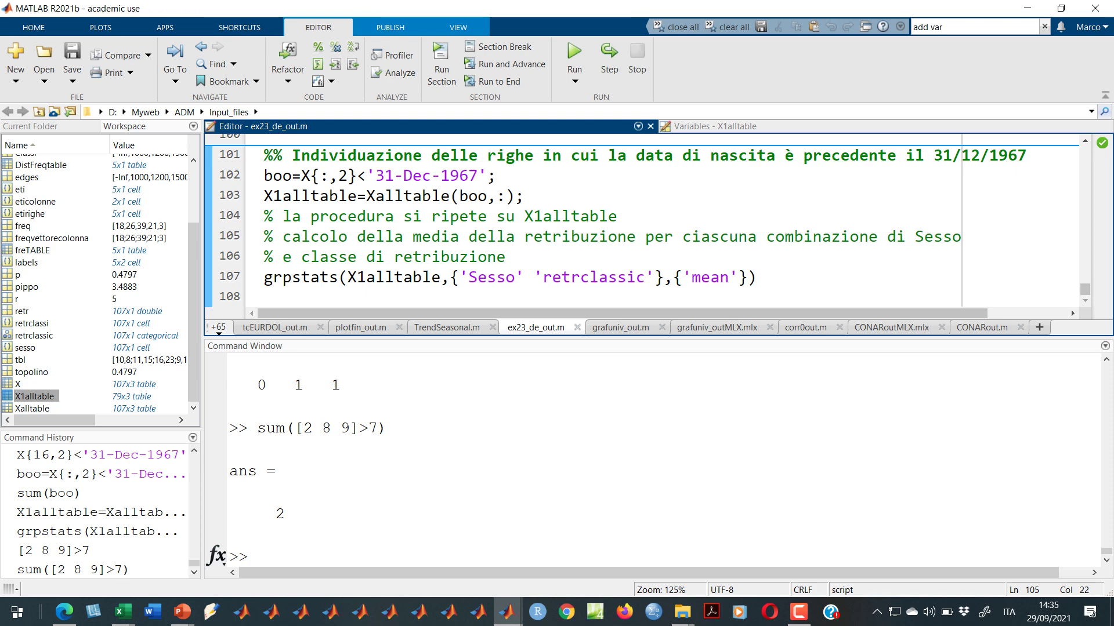
- Switch to 02_QUESTIONARI_CORR_COGRAD_MR.pptx and go back to its title slide
{"action": "key", "text": "alt+Tab"}
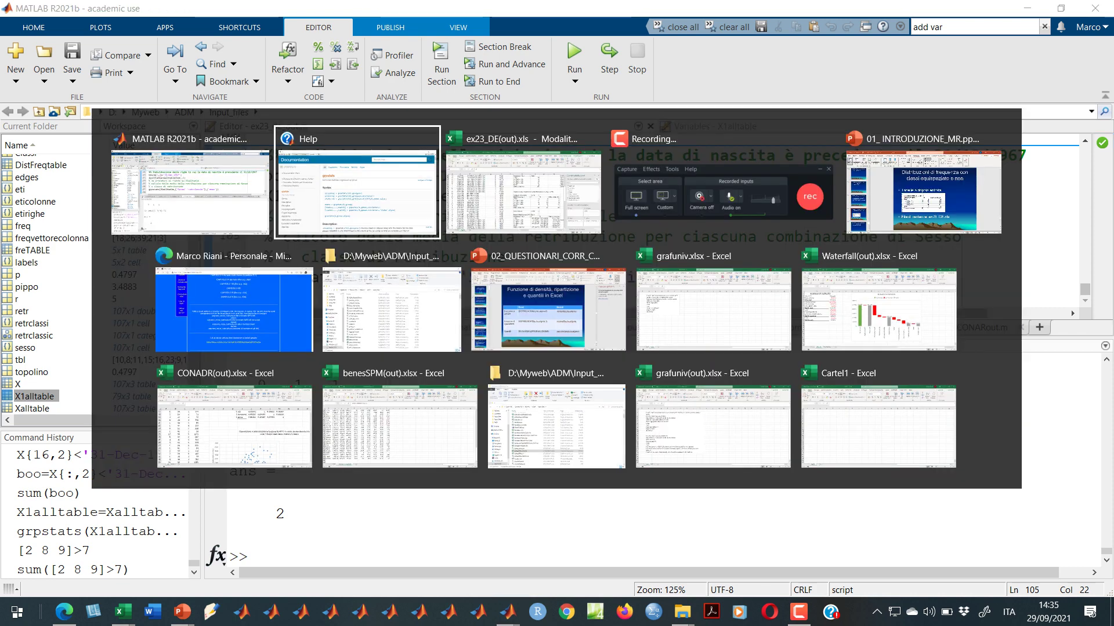
{"action": "key", "text": "alt+Tab"}
{"action": "key", "text": "alt+Tab"}
{"action": "key", "text": "alt+Tab"}
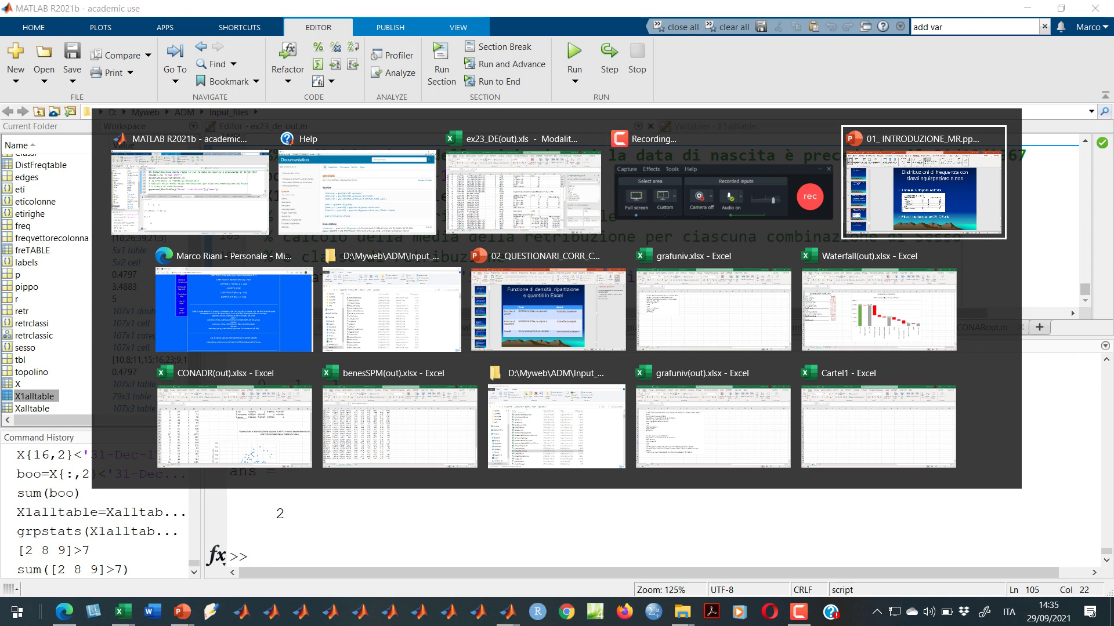
{"action": "key", "text": "alt+Tab"}
{"action": "key", "text": "alt+Tab"}
{"action": "key", "text": "alt+Tab"}
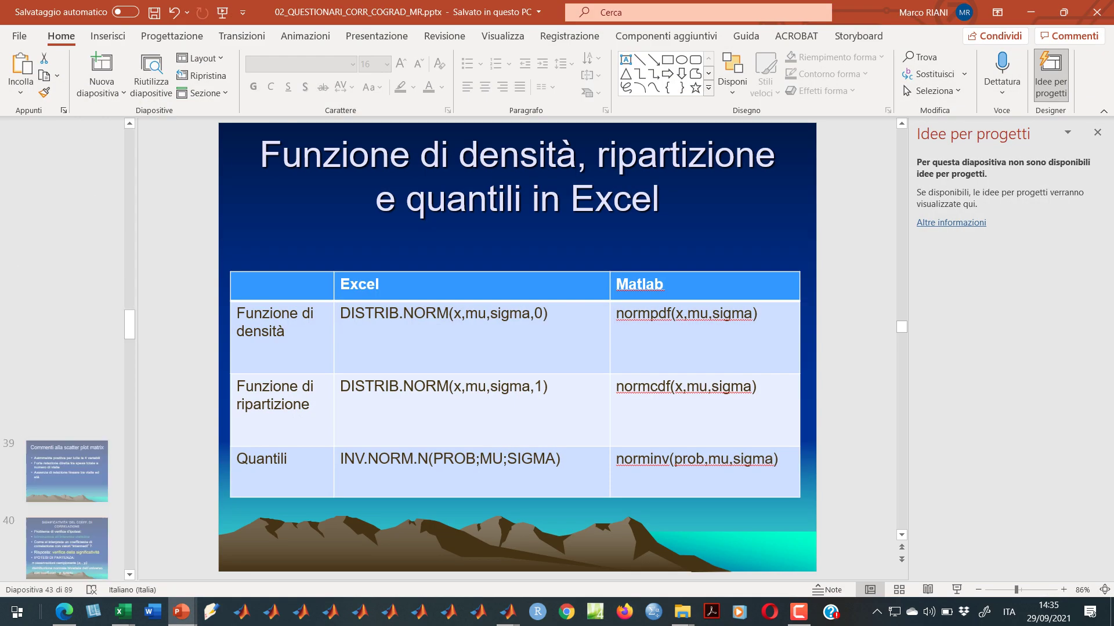
{"action": "key", "text": "Page_Up"}
{"action": "key", "text": "Page_Up"}
{"action": "key", "text": "Page_Up"}
{"action": "key", "text": "Page_Up"}
{"action": "key", "text": "Page_Up"}
{"action": "key", "text": "Page_Up"}
{"action": "key", "text": "Page_Up"}
{"action": "key", "text": "Page_Up"}
{"action": "key", "text": "Page_Up"}
{"action": "key", "text": "Page_Up"}
{"action": "key", "text": "Page_Up"}
{"action": "key", "text": "Page_Up"}
{"action": "key", "text": "Page_Up"}
{"action": "key", "text": "Page_Up"}
{"action": "key", "text": "Page_Up"}
{"action": "key", "text": "Page_Up"}
{"action": "key", "text": "Page_Up"}
{"action": "key", "text": "Page_Up"}
{"action": "key", "text": "Page_Up"}
{"action": "key", "text": "Page_Up"}
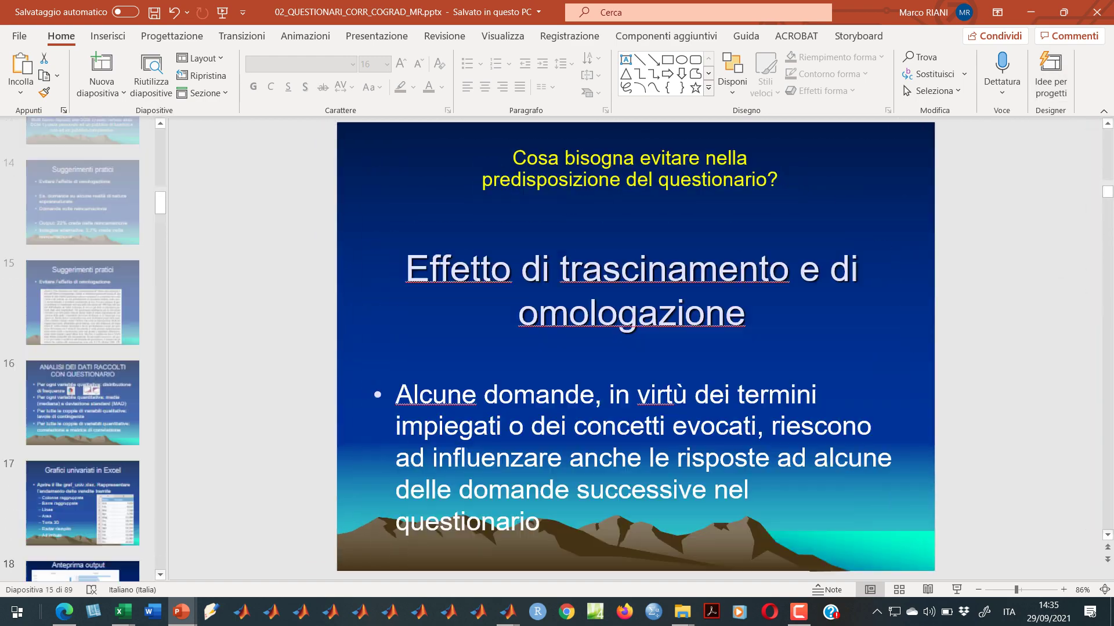
{"action": "key", "text": "Page_Up"}
{"action": "key", "text": "Page_Up"}
{"action": "key", "text": "Page_Up"}
{"action": "key", "text": "Page_Up"}
{"action": "key", "text": "Page_Up"}
{"action": "key", "text": "Page_Up"}
{"action": "key", "text": "Page_Up"}
{"action": "key", "text": "Page_Up"}
{"action": "key", "text": "Page_Up"}
{"action": "key", "text": "Page_Up"}
{"action": "key", "text": "Page_Up"}
{"action": "key", "text": "Page_Up"}
{"action": "key", "text": "Page_Up"}
{"action": "key", "text": "Page_Up"}
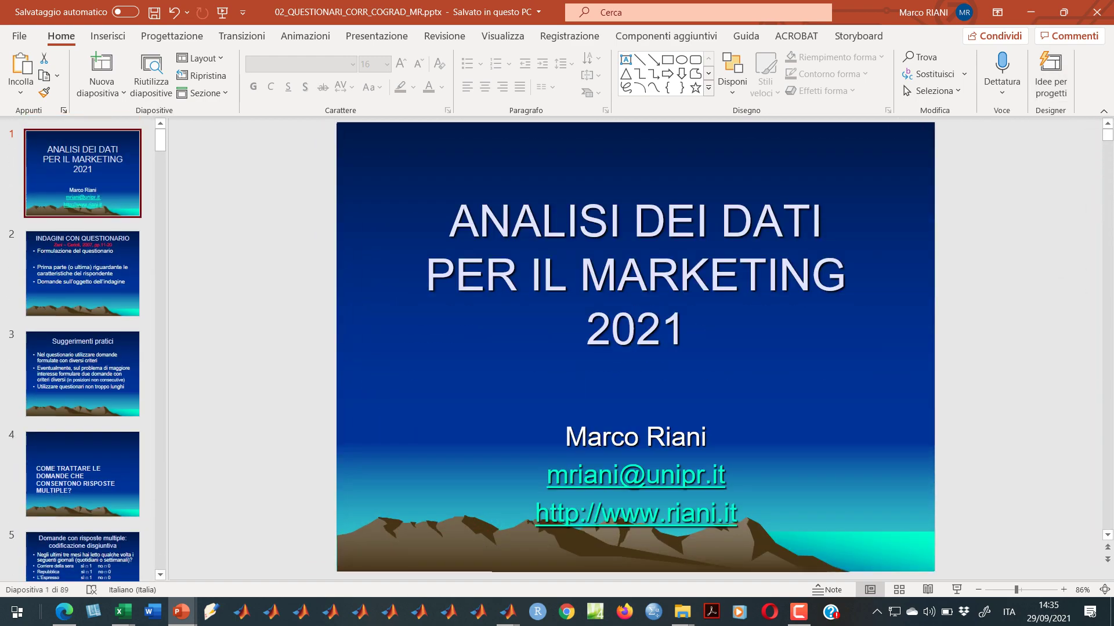